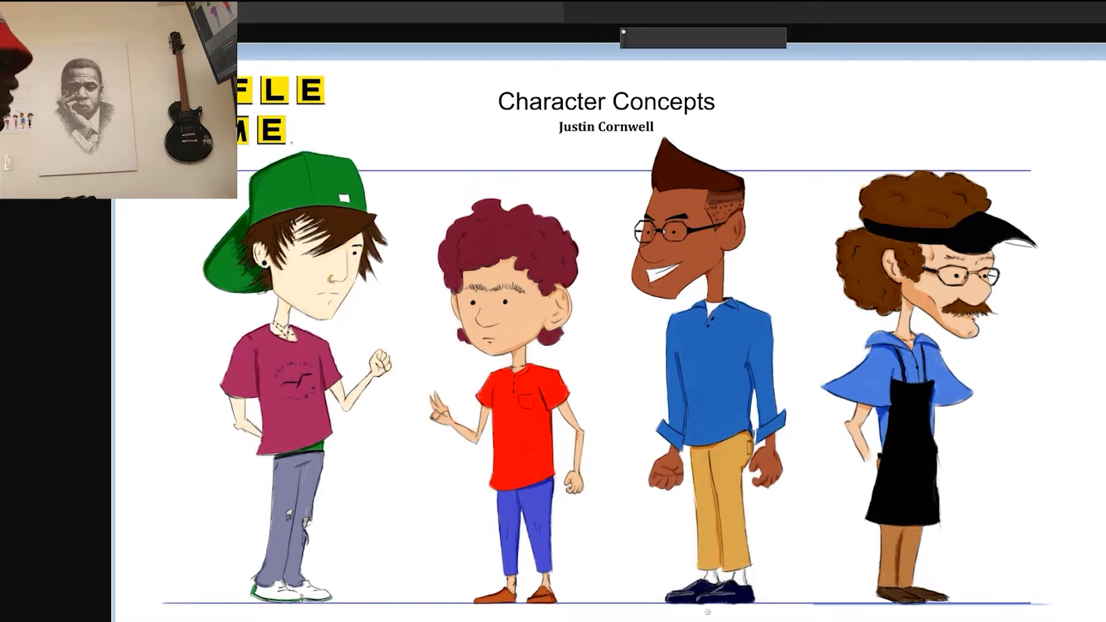
# Create a new blank document and size its window over the existing character sheet.
pyautogui.hotkey('shift', 'Tab')
pyautogui.hotkey('ctrl', 'n')
pyautogui.click(284, 223)
pyautogui.moveTo(988, 558); pyautogui.dragTo(1014, 587)
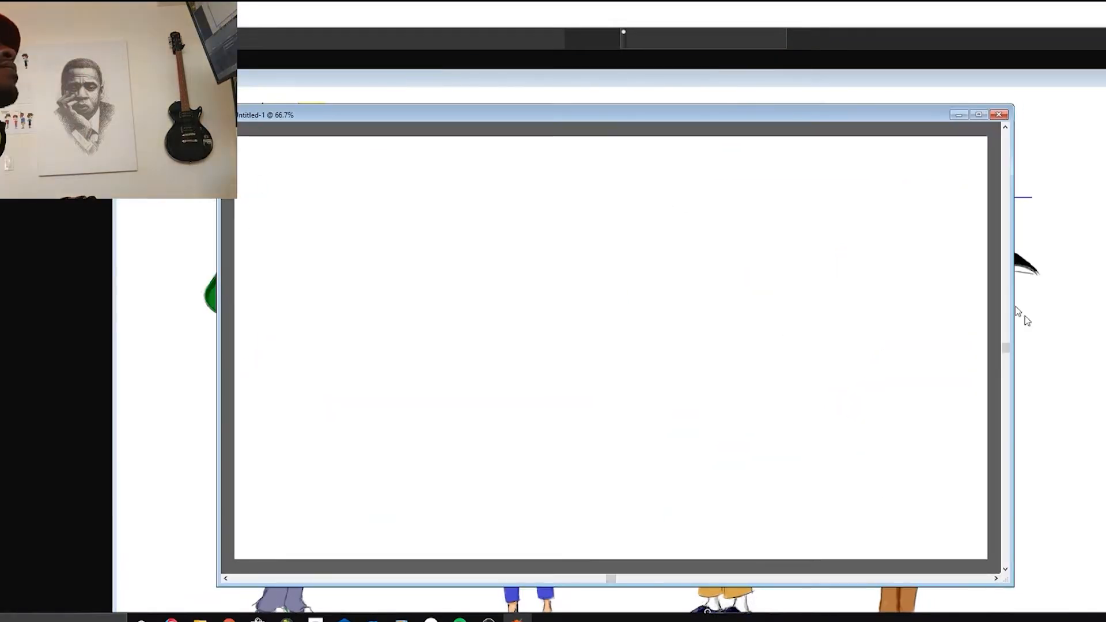
# Paste the Character Concepts heading and horizontal guide lines into the new document and put the original character sheet away.
pyautogui.hotkey('ctrl', 'v')
pyautogui.click(1063, 96)
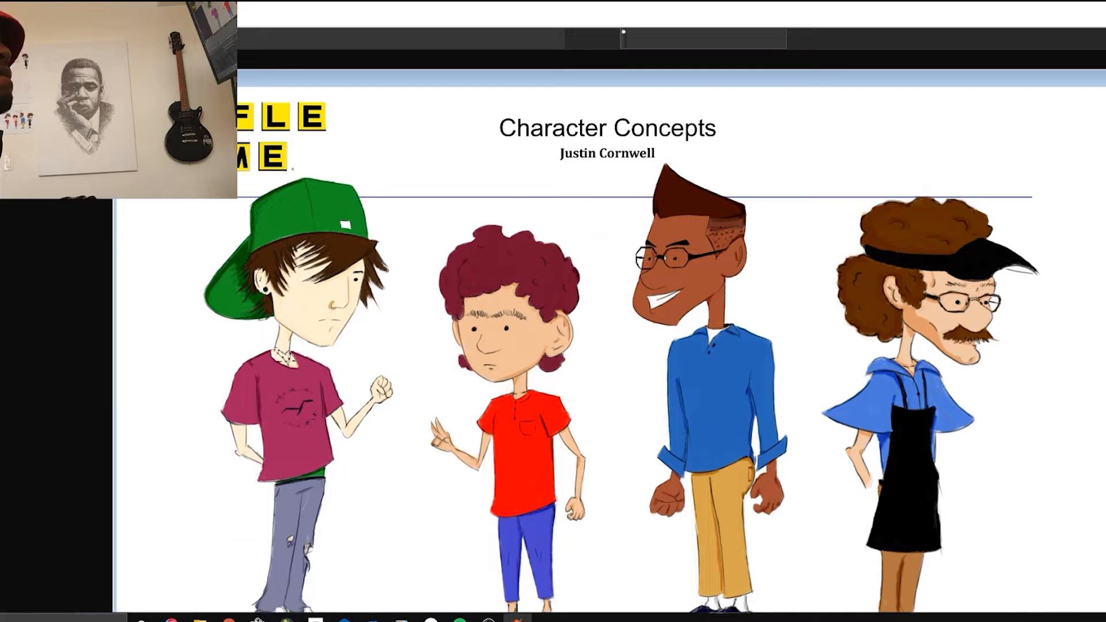
pyautogui.click(1103, 78)
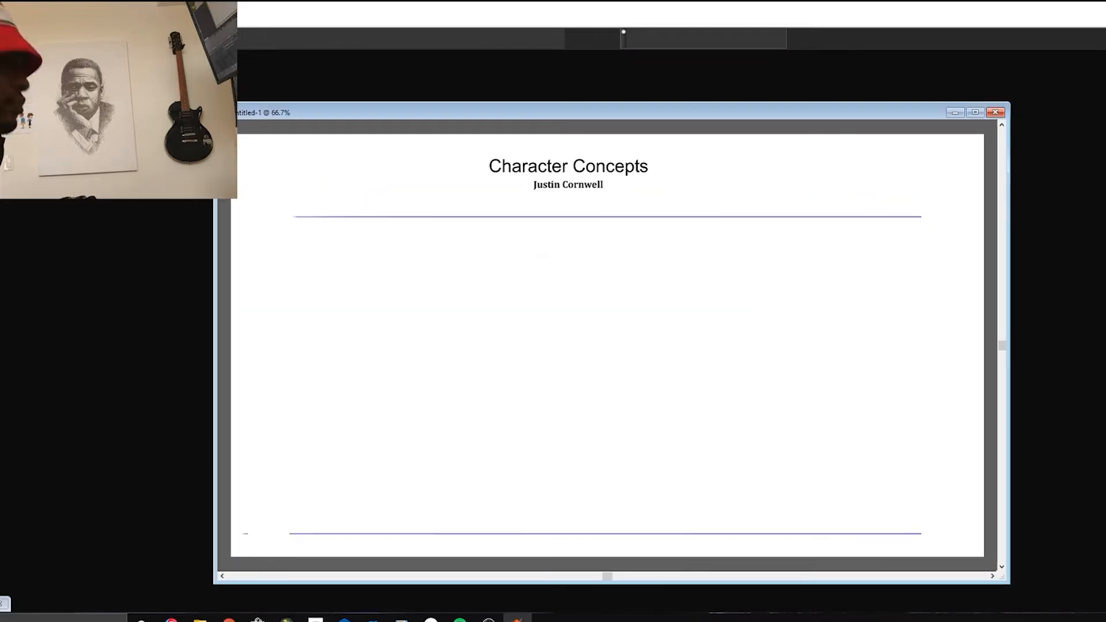
# Paste the green-cap character near the left end of the guide lines and enlarge the document window to fill the workspace.
pyautogui.hotkey('ctrl', 'v')
pyautogui.moveTo(527, 419); pyautogui.dragTo(378, 437)
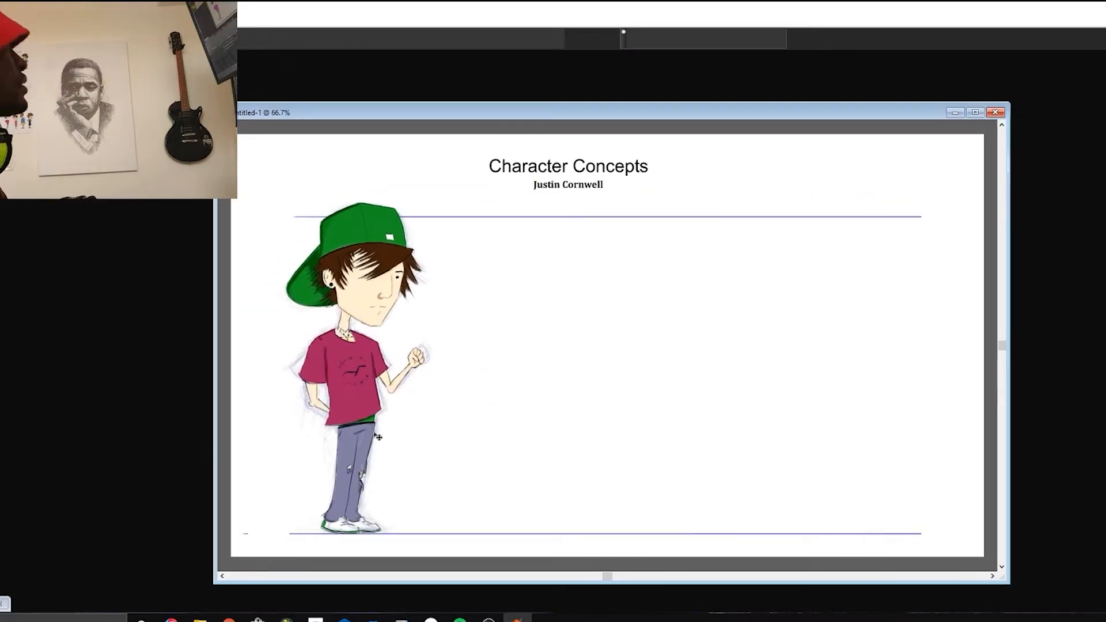
pyautogui.press('f')
pyautogui.moveTo(1003, 555); pyautogui.dragTo(1078, 618)
pyautogui.scroll(2, 985, 442)
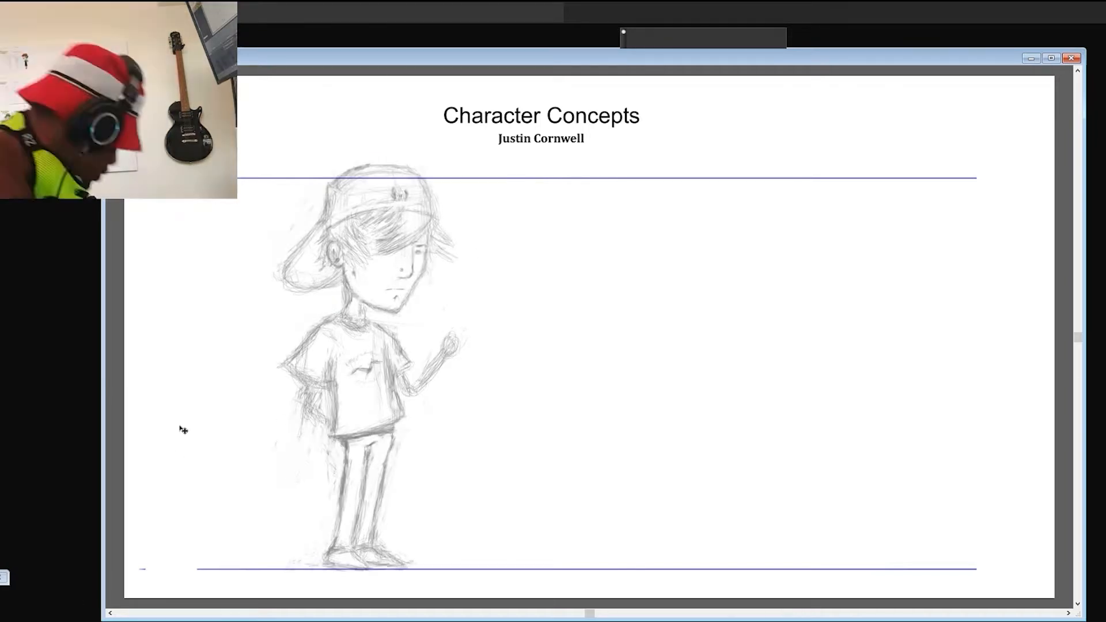
# Choose a pencil brush and rough in the new head with overlapping circles, an eye line and a cap brim.
pyautogui.click(35, 13)
pyautogui.click(4, 173)
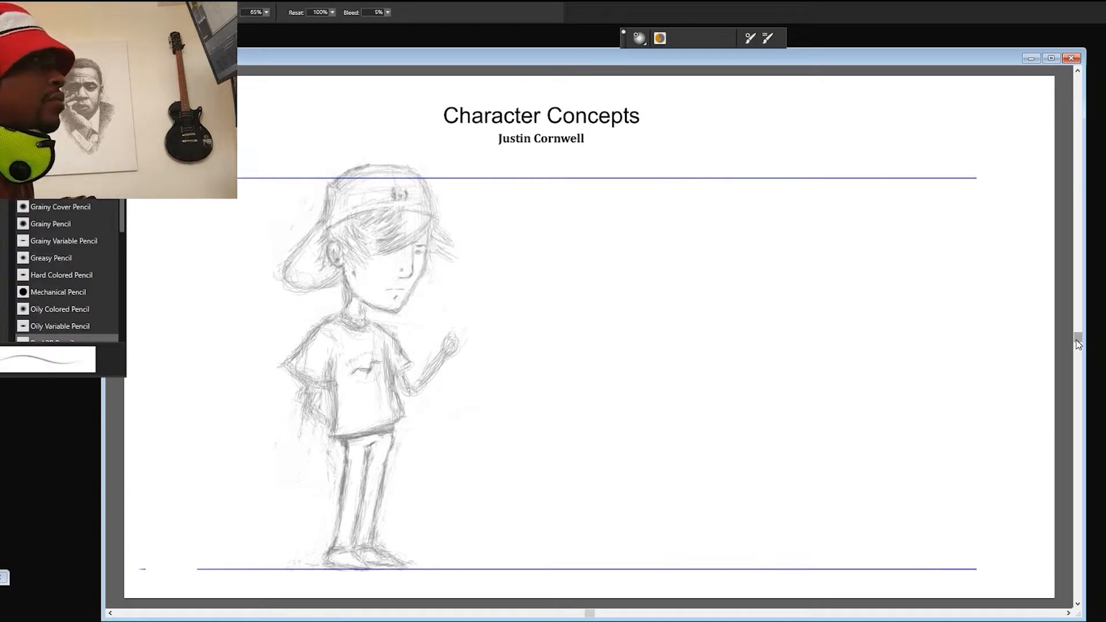
pyautogui.moveTo(1078, 339); pyautogui.dragTo(1078, 337)
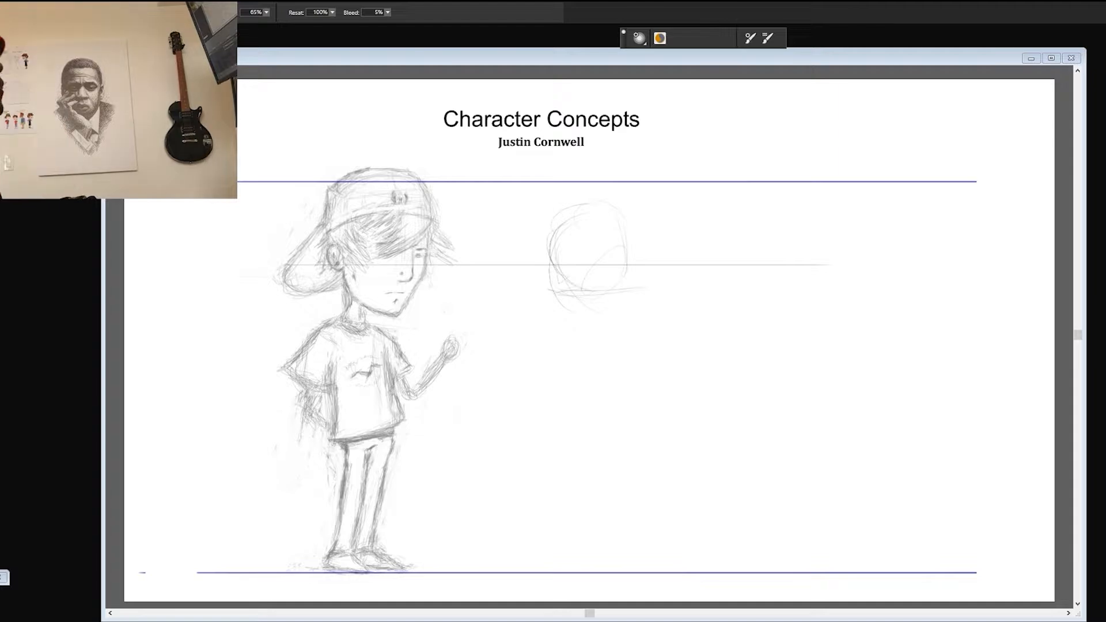
pyautogui.moveTo(618, 305)
pyautogui.mouseDown()
pyautogui.moveTo(524, 316)
pyautogui.moveTo(588, 363)
pyautogui.mouseUp()
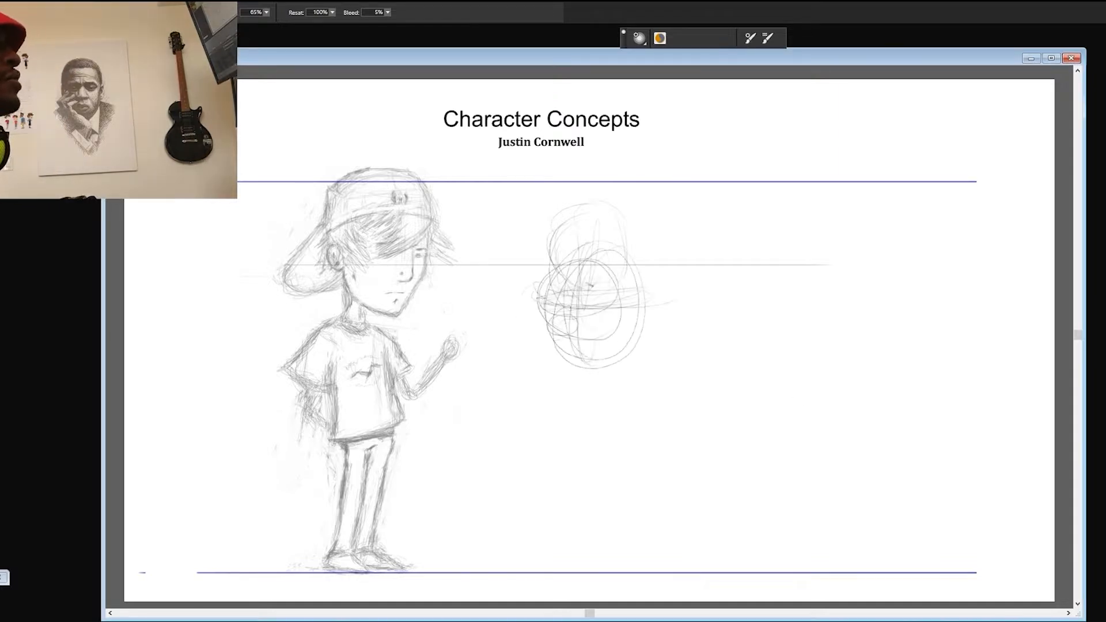
pyautogui.moveTo(558, 306); pyautogui.dragTo(600, 278)
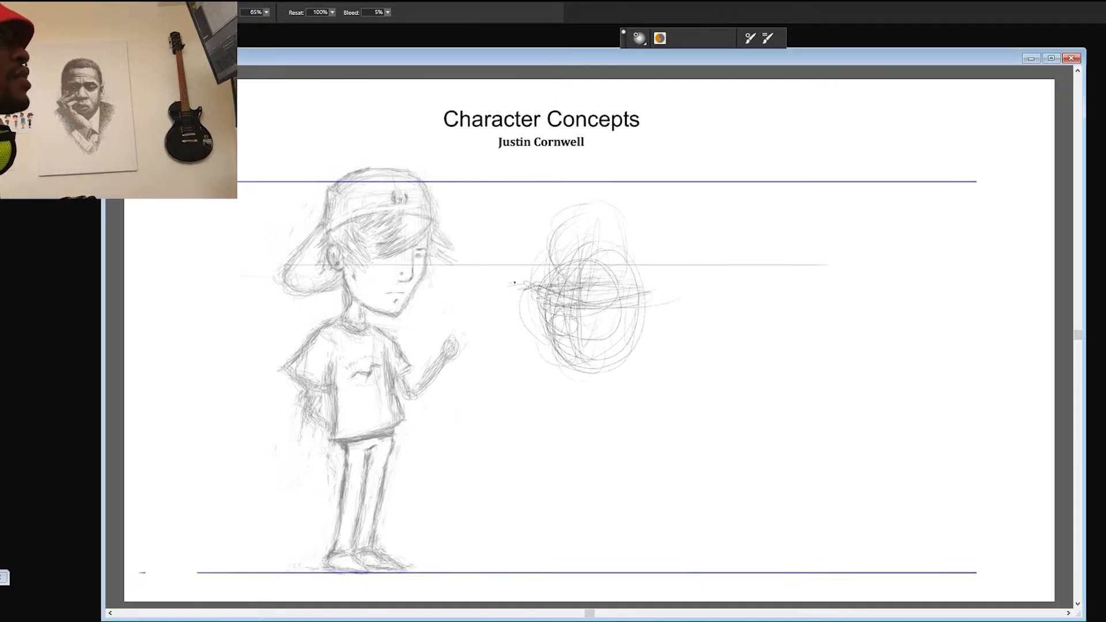
pyautogui.moveTo(515, 283); pyautogui.dragTo(519, 277)
pyautogui.moveTo(548, 238); pyautogui.dragTo(580, 273)
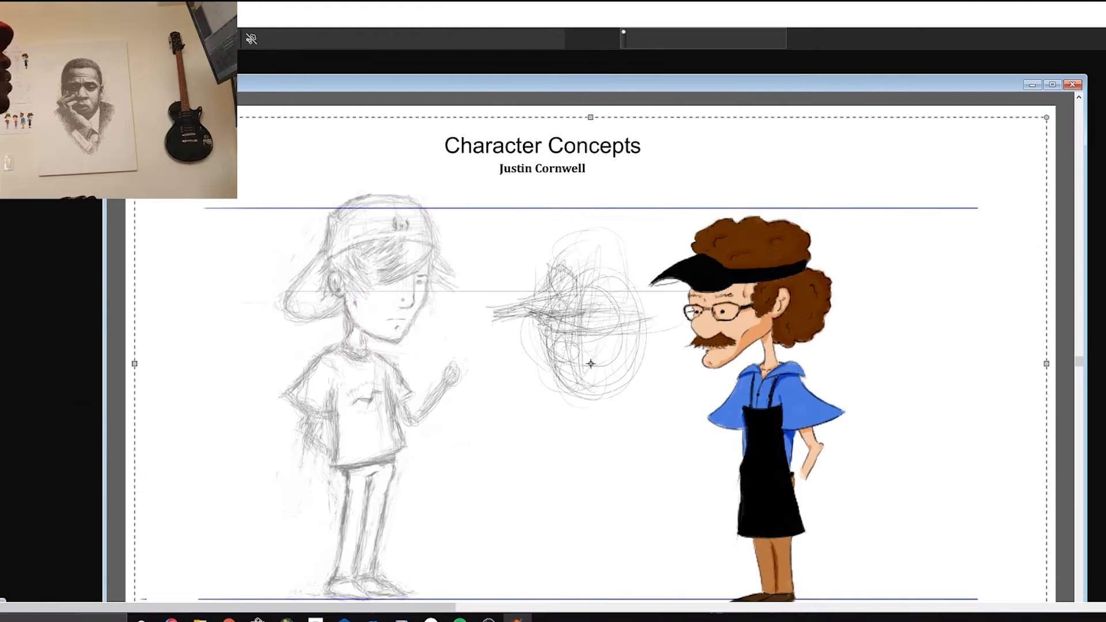
# Position the mirrored moustached character near the right end of the guide lines, with his feet on the baseline.
pyautogui.press('b')
pyautogui.press('Return')
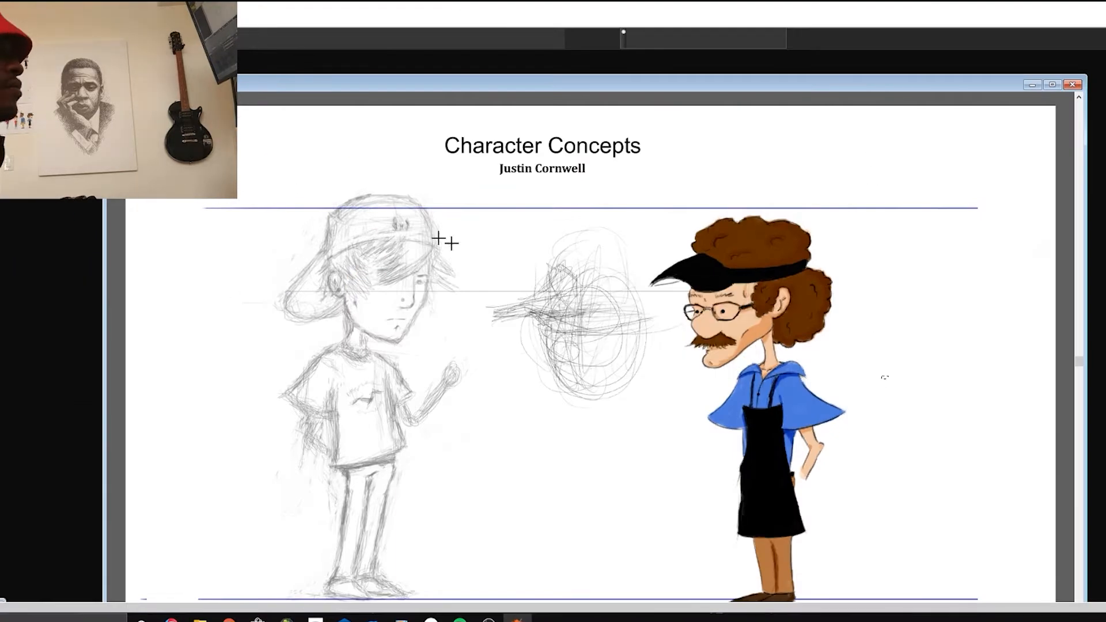
pyautogui.hotkey('ctrl', 'alt', 't')
pyautogui.moveTo(770, 427); pyautogui.dragTo(858, 422)
pyautogui.moveTo(859, 422); pyautogui.dragTo(835, 369)
pyautogui.press('f')
pyautogui.press('Return')
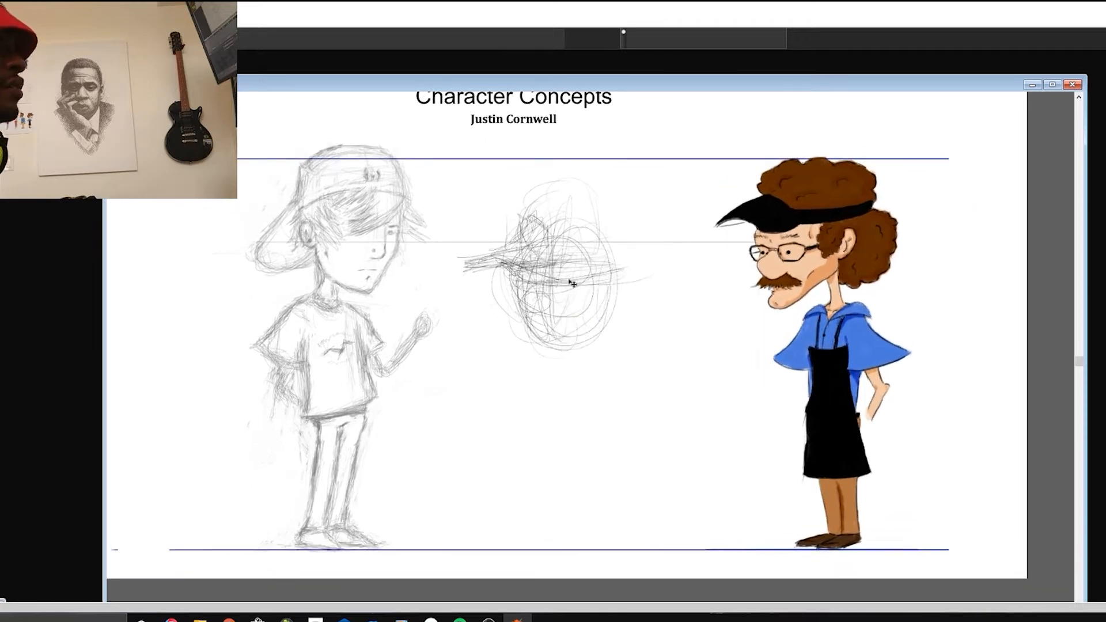
pyautogui.moveTo(570, 283); pyautogui.dragTo(578, 285)
pyautogui.press('b')
pyautogui.press('Return')
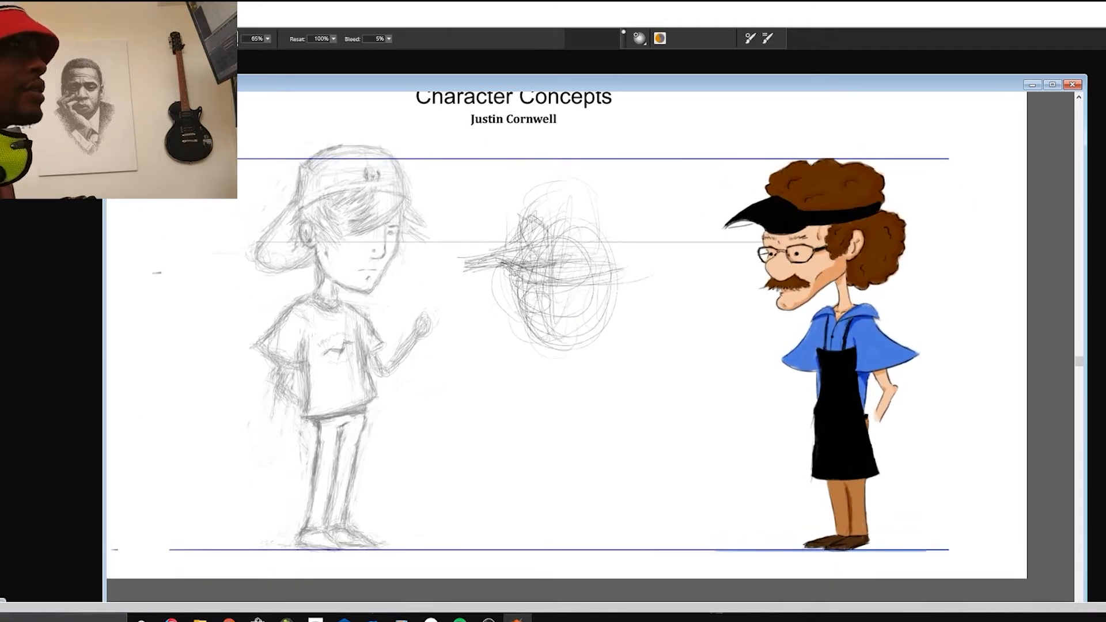
pyautogui.hotkey('alt', 'Tab')
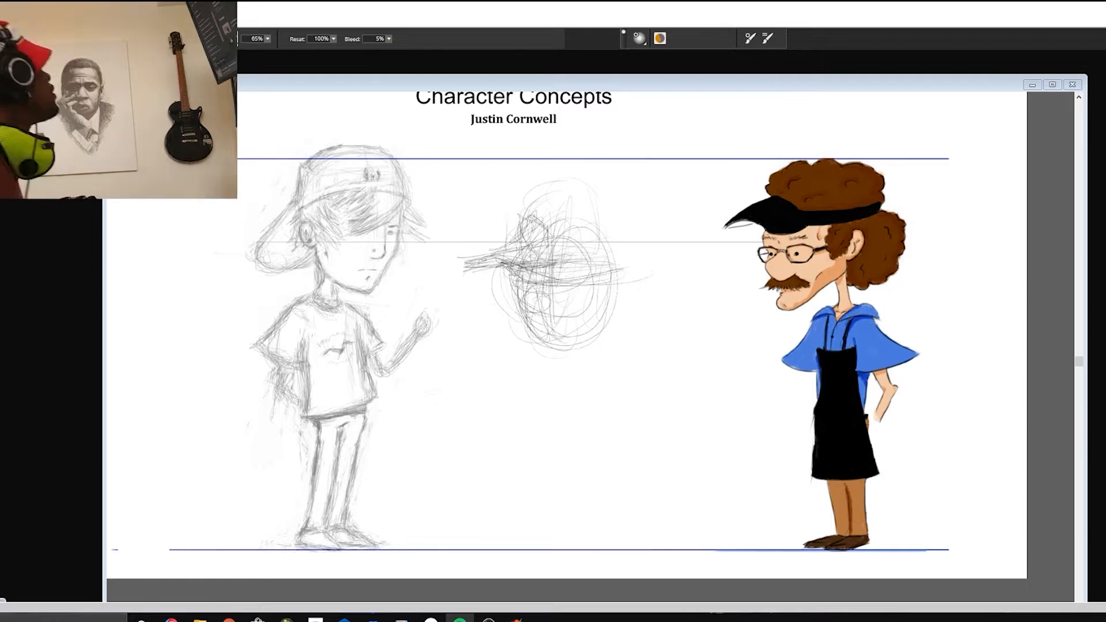
pyautogui.hotkey('alt', 'Tab')
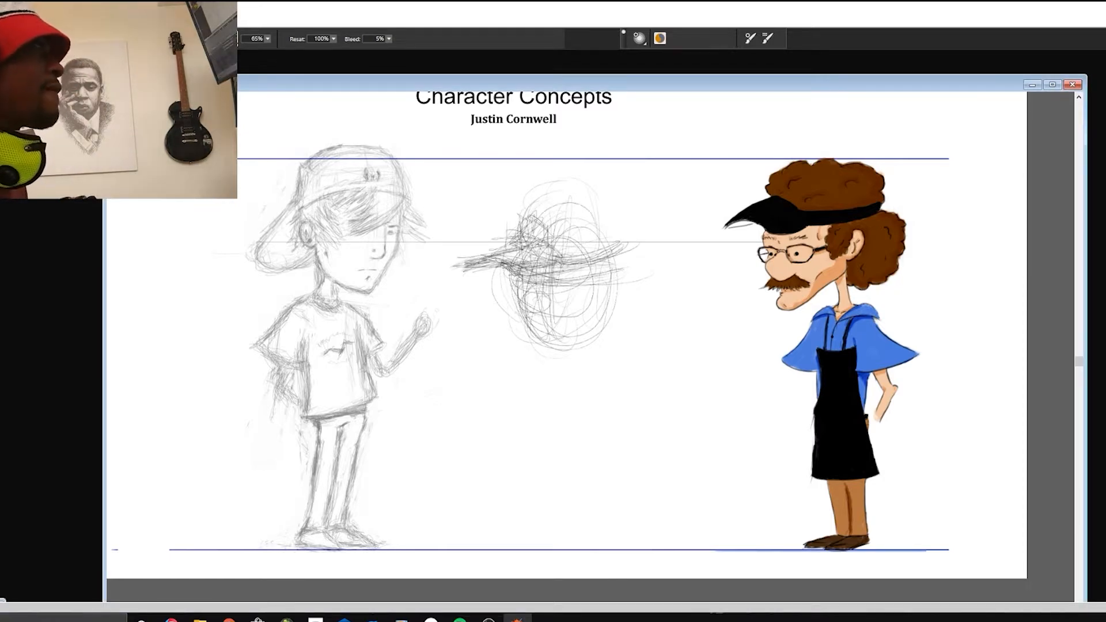
pyautogui.hotkey('alt', 'Tab')
pyautogui.hotkey('alt', 'Tab')
# Sketch the tapering jaw with a pointed chin, a front hair lock and the ear below the cap.
pyautogui.moveTo(594, 267); pyautogui.dragTo(592, 289)
pyautogui.moveTo(502, 276); pyautogui.dragTo(485, 320)
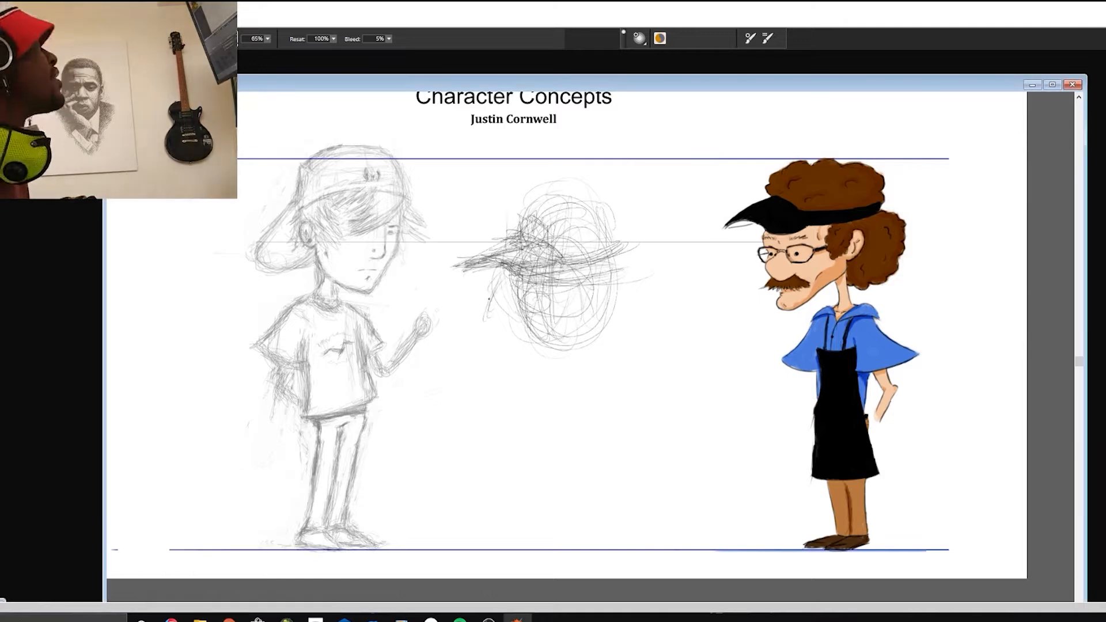
pyautogui.moveTo(596, 316); pyautogui.dragTo(606, 318)
pyautogui.moveTo(510, 276); pyautogui.dragTo(537, 382)
pyautogui.moveTo(537, 384)
pyautogui.mouseDown()
pyautogui.moveTo(593, 287)
pyautogui.moveTo(590, 372)
pyautogui.mouseUp()
pyautogui.moveTo(573, 344); pyautogui.dragTo(574, 376)
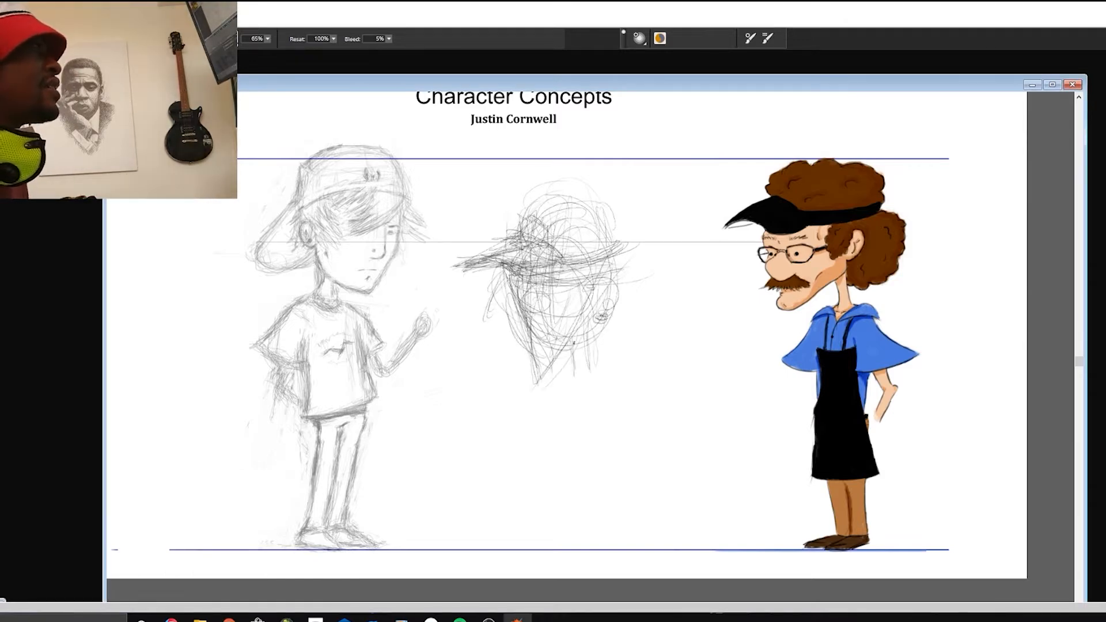
# Reinforce the sides of the face and the neck, and sketch long ponytail strands behind the head.
pyautogui.moveTo(511, 278); pyautogui.dragTo(543, 370)
pyautogui.moveTo(597, 284); pyautogui.dragTo(554, 359)
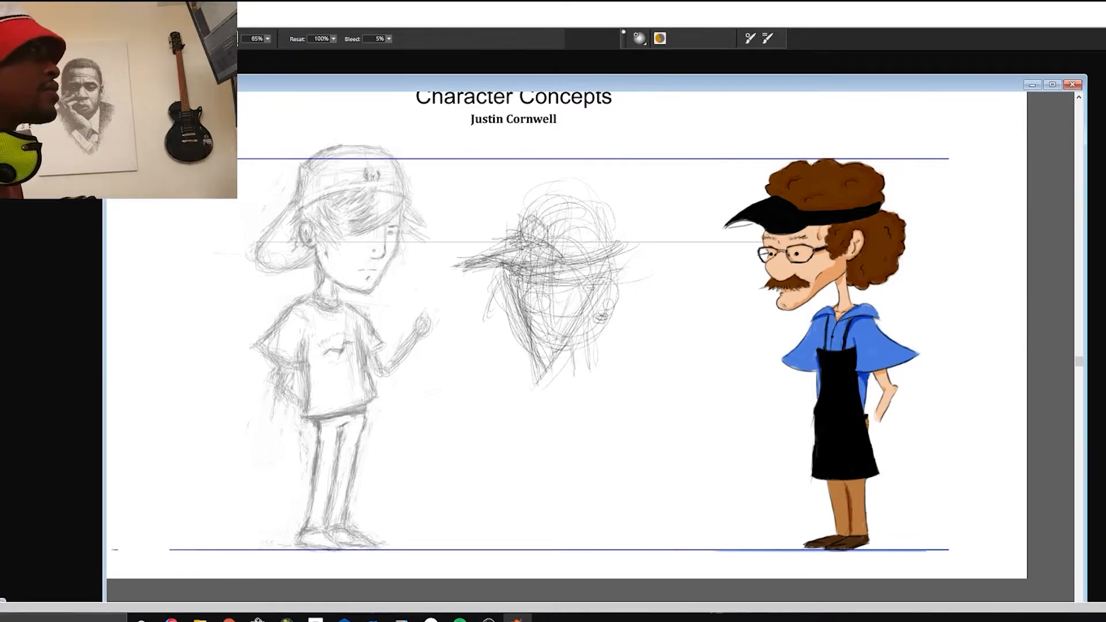
pyautogui.moveTo(587, 315); pyautogui.dragTo(577, 388)
pyautogui.moveTo(573, 324); pyautogui.dragTo(570, 379)
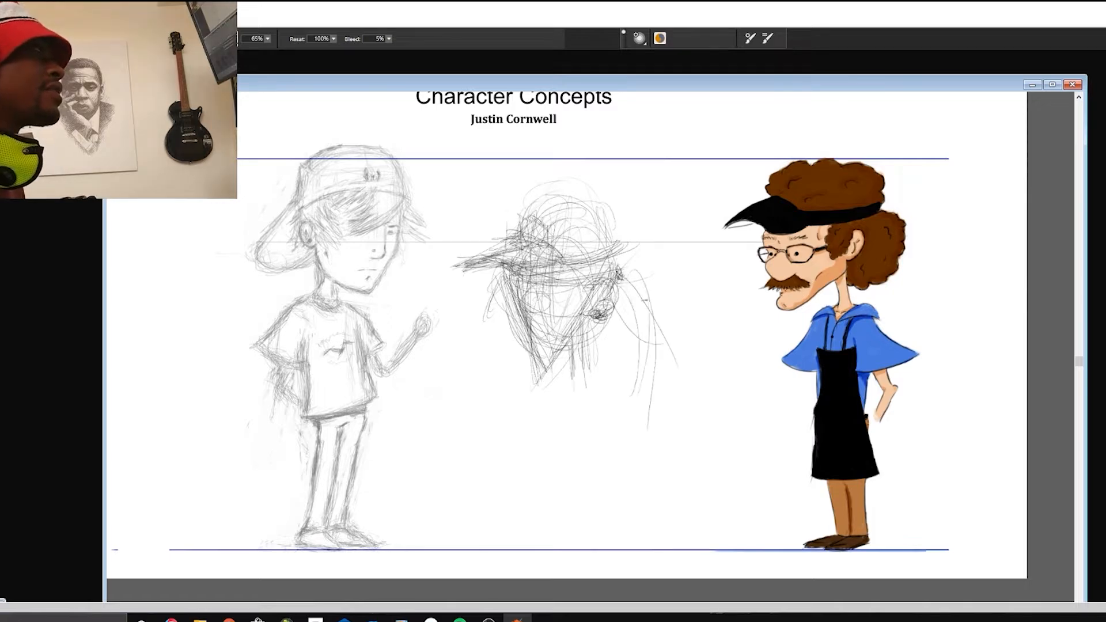
pyautogui.moveTo(640, 279); pyautogui.dragTo(653, 350)
# Darken the front cheek contour and the jaw, and extend the hair lock hanging in front of the face.
pyautogui.moveTo(499, 259); pyautogui.dragTo(533, 382)
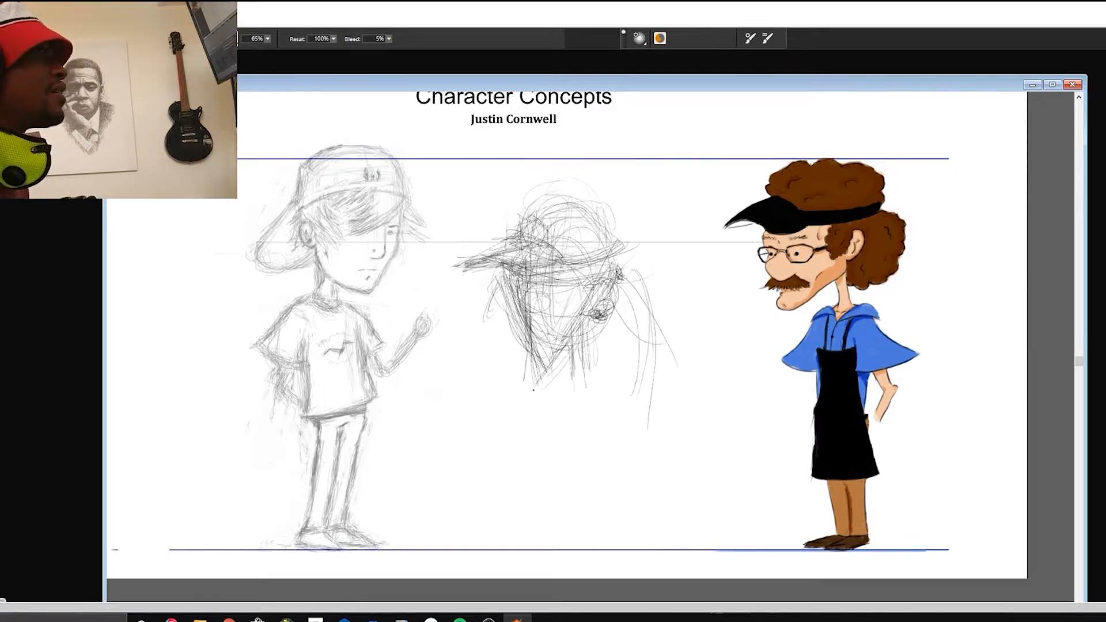
pyautogui.moveTo(504, 279)
pyautogui.mouseDown()
pyautogui.moveTo(579, 318)
pyautogui.moveTo(557, 345)
pyautogui.mouseUp()
pyautogui.moveTo(506, 273); pyautogui.dragTo(490, 367)
pyautogui.moveTo(620, 273); pyautogui.dragTo(583, 317)
pyautogui.moveTo(506, 295); pyautogui.dragTo(547, 360)
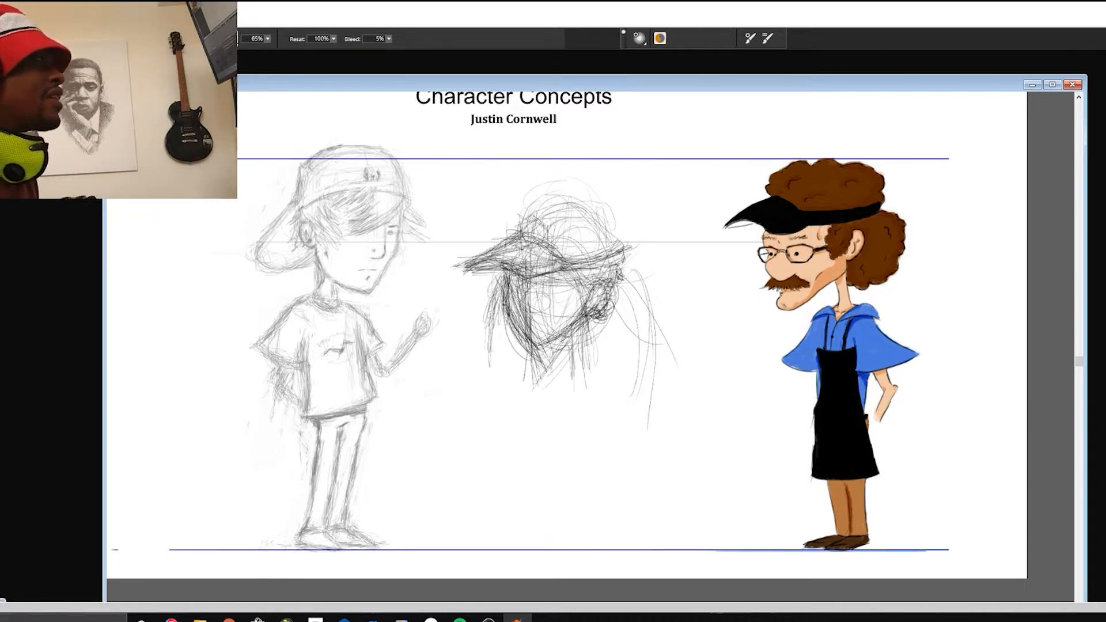
# Define the ponytail with longer curved strokes and firm up the jawline toward the ear.
pyautogui.moveTo(639, 269); pyautogui.dragTo(616, 381)
pyautogui.moveTo(648, 296); pyautogui.dragTo(629, 416)
pyautogui.moveTo(521, 273); pyautogui.dragTo(500, 337)
pyautogui.moveTo(534, 357); pyautogui.dragTo(588, 322)
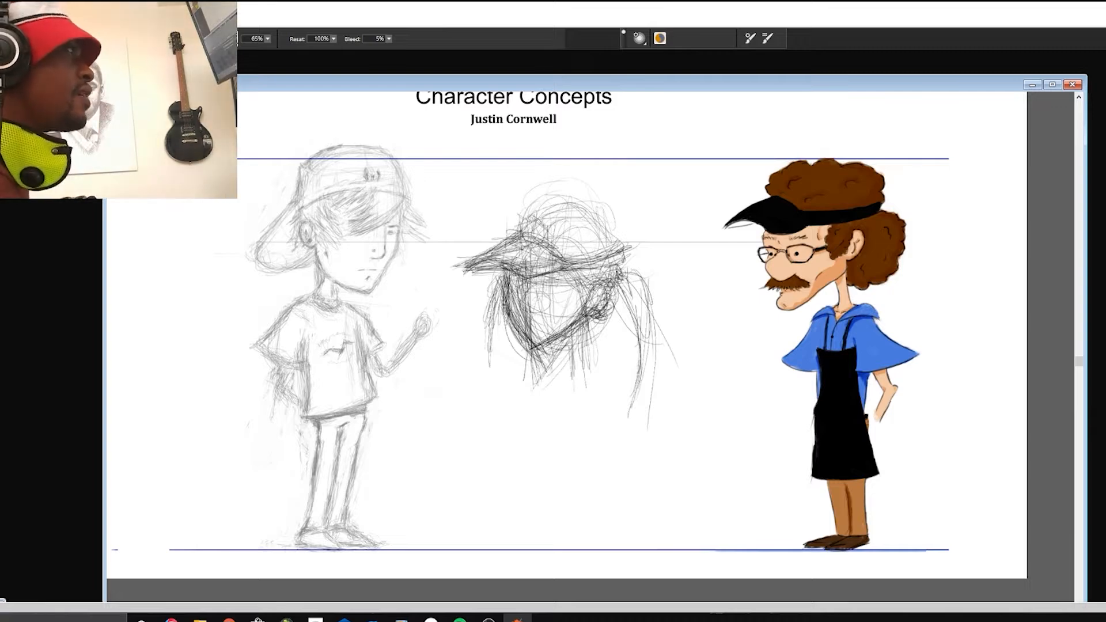
# Thicken the neck lines and the front hair lock, and fill out the ponytail with more strands.
pyautogui.moveTo(515, 323); pyautogui.dragTo(536, 350)
pyautogui.moveTo(571, 329); pyautogui.dragTo(575, 358)
pyautogui.moveTo(589, 318); pyautogui.dragTo(587, 365)
pyautogui.moveTo(498, 270); pyautogui.dragTo(493, 354)
pyautogui.moveTo(570, 268)
pyautogui.mouseDown()
pyautogui.moveTo(596, 334)
pyautogui.moveTo(637, 311)
pyautogui.mouseUp()
pyautogui.moveTo(619, 280); pyautogui.dragTo(656, 386)
pyautogui.moveTo(631, 323); pyautogui.dragTo(666, 419)
# Strengthen the cap's crown and brim outlines and add a small tuft where crown and brim meet.
pyautogui.moveTo(522, 229); pyautogui.dragTo(634, 242)
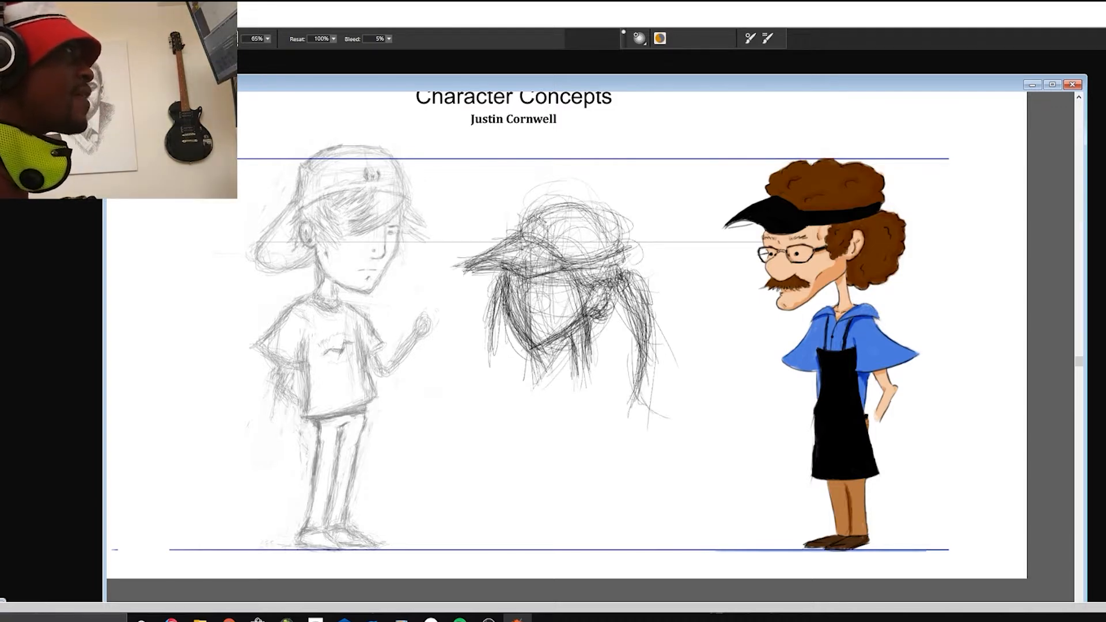
pyautogui.moveTo(525, 231); pyautogui.dragTo(620, 249)
pyautogui.moveTo(530, 222); pyautogui.dragTo(623, 240)
pyautogui.moveTo(491, 266); pyautogui.dragTo(563, 269)
pyautogui.moveTo(476, 271); pyautogui.dragTo(511, 272)
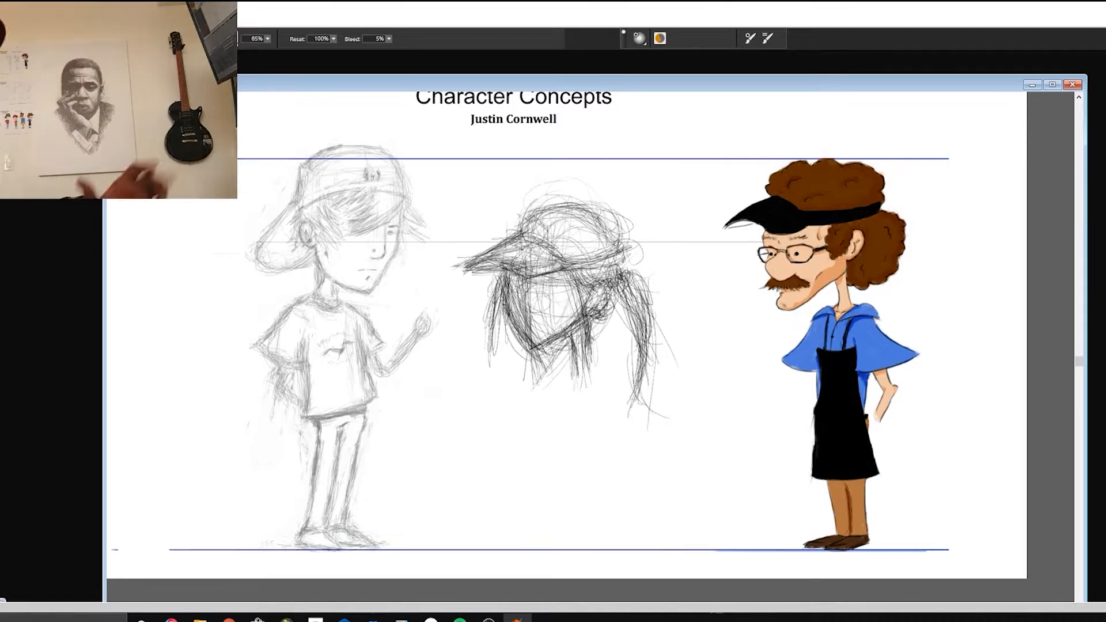
pyautogui.moveTo(518, 234); pyautogui.dragTo(549, 209)
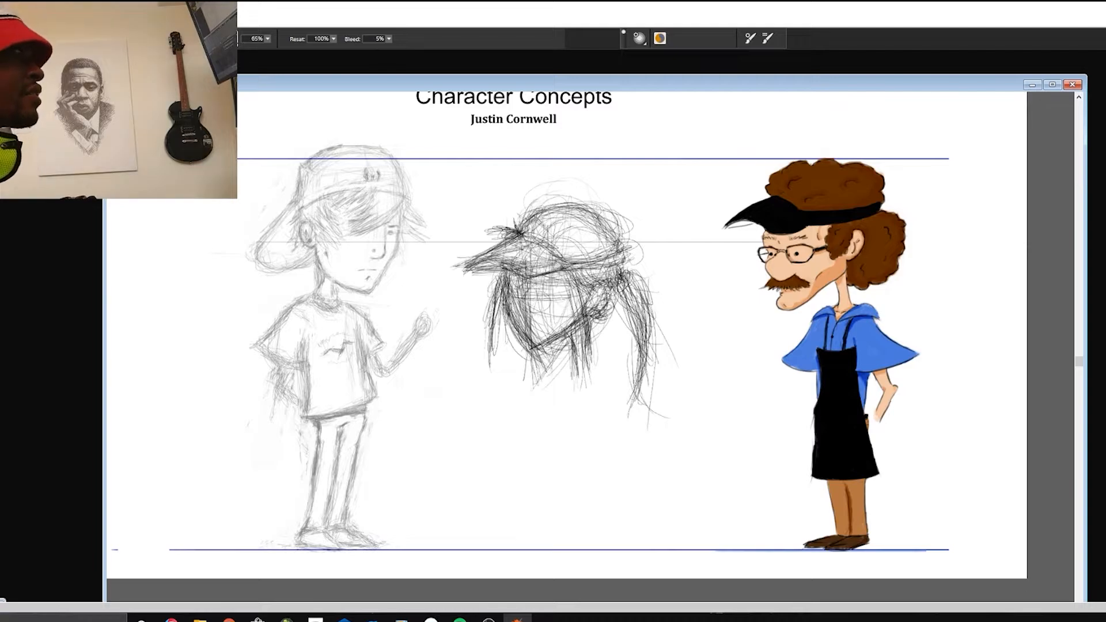
# Sketch the eye guideline across the face and a small downturned mouth just above the chin.
pyautogui.moveTo(503, 296); pyautogui.dragTo(588, 294)
pyautogui.moveTo(527, 301)
pyautogui.mouseDown()
pyautogui.moveTo(607, 288)
pyautogui.moveTo(579, 297)
pyautogui.mouseUp()
pyautogui.hotkey('ctrl', '+')
pyautogui.hotkey('ctrl', '+')
pyautogui.hotkey('ctrl', '+')
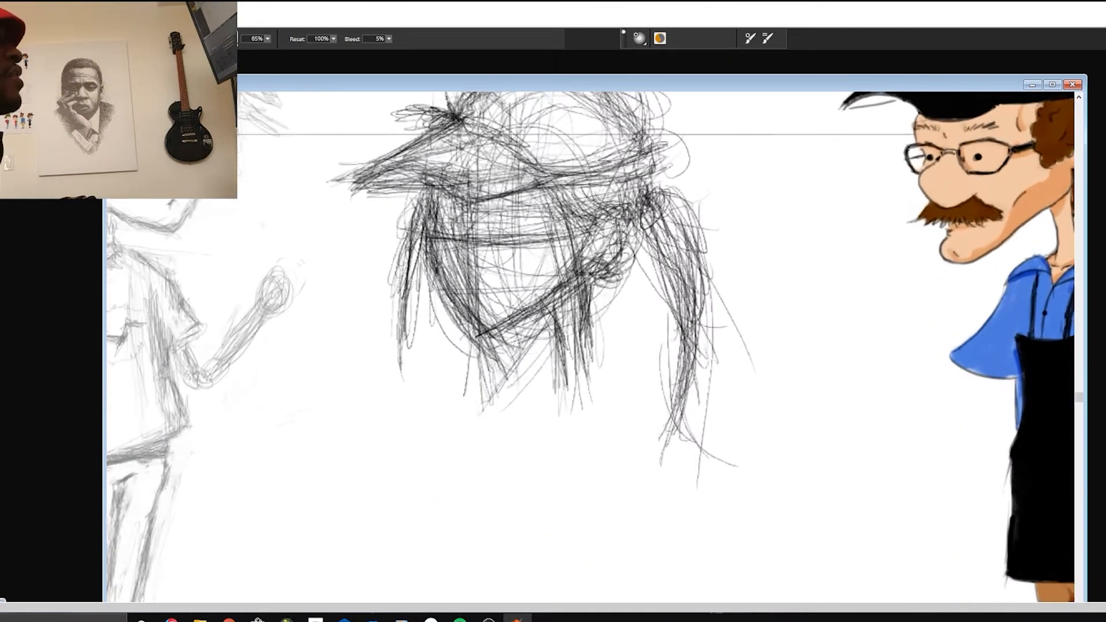
pyautogui.hotkey('ctrl', '+')
pyautogui.moveTo(478, 288); pyautogui.dragTo(610, 353)
pyautogui.hotkey('ctrl', 'z')
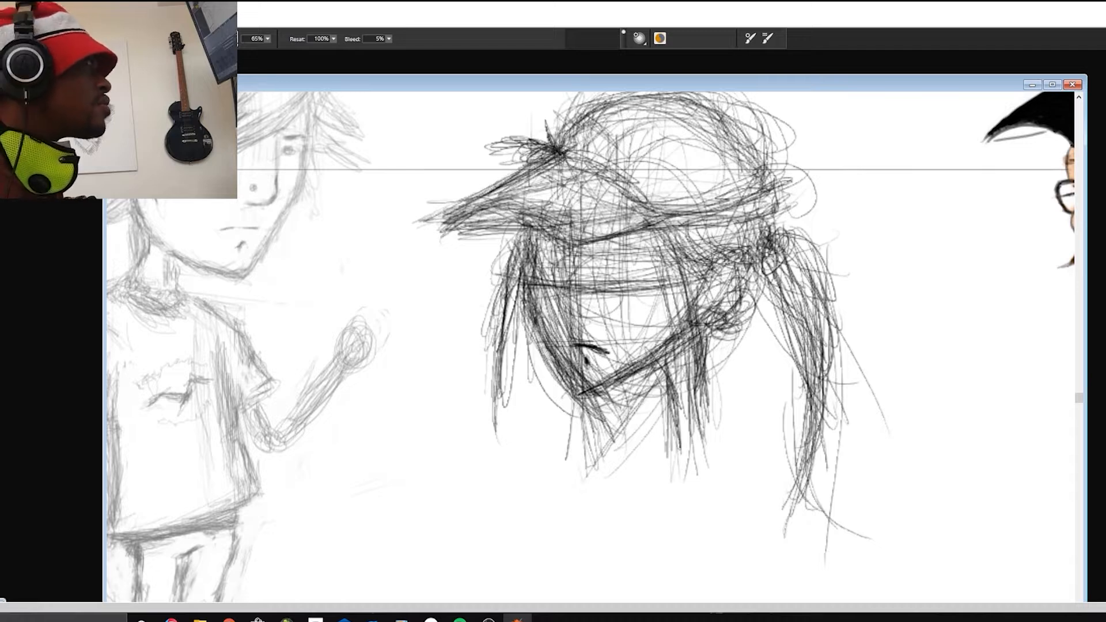
# Darken the front cheek contour, rework the nose and dot eyes on the guideline, and outline the ear.
pyautogui.moveTo(529, 238); pyautogui.dragTo(590, 394)
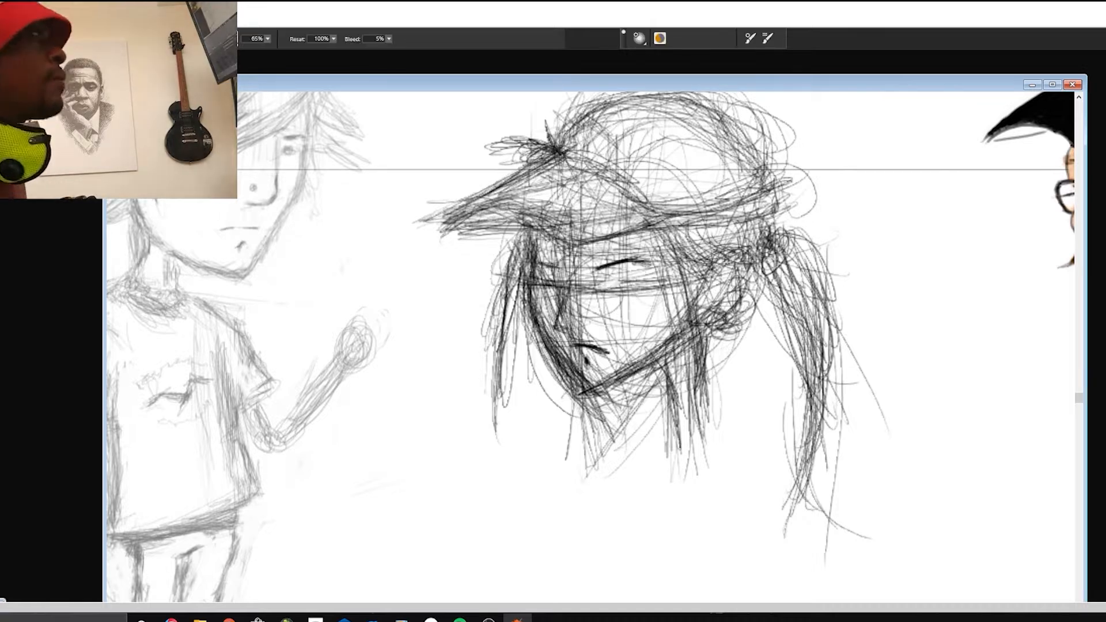
pyautogui.press('space')
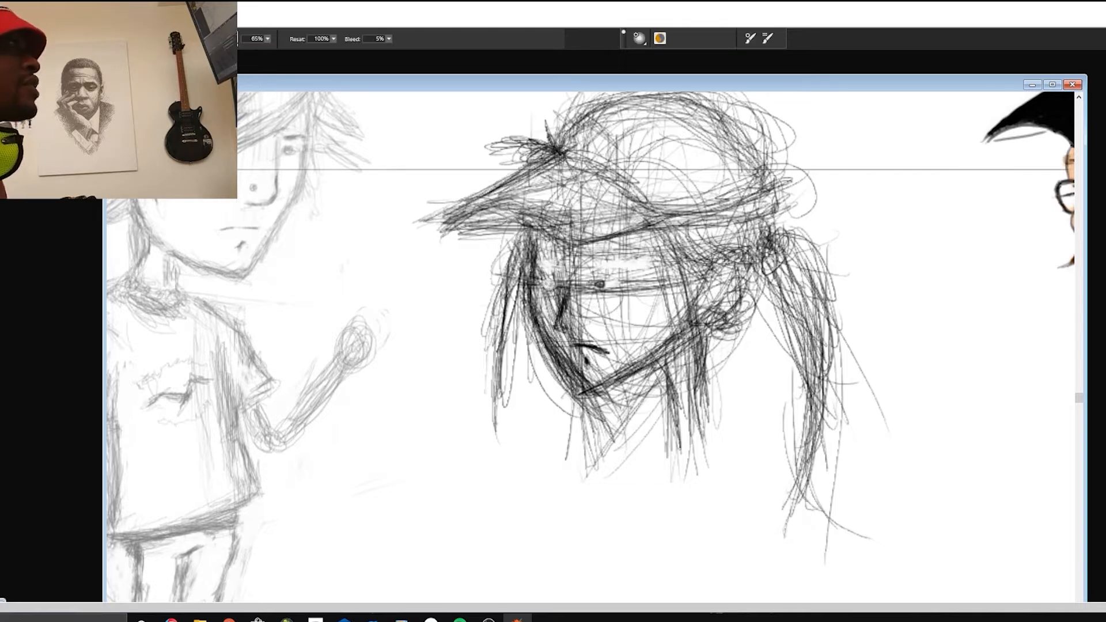
pyautogui.press('n')
pyautogui.moveTo(568, 292); pyautogui.dragTo(559, 332)
pyautogui.moveTo(541, 277)
pyautogui.mouseDown()
pyautogui.moveTo(549, 294)
pyautogui.moveTo(555, 282)
pyautogui.moveTo(686, 283)
pyautogui.moveTo(728, 316)
pyautogui.mouseUp()
pyautogui.press('b')
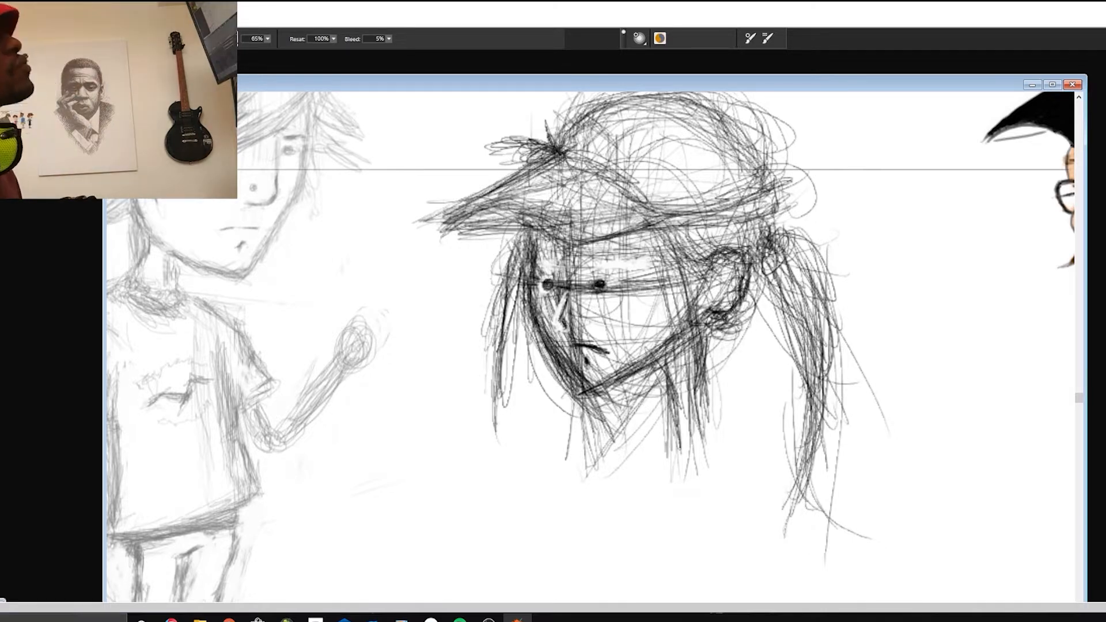
# Erase the lower part of the ear and redraw its inner folds and lobe.
pyautogui.press('n')
pyautogui.moveTo(750, 275); pyautogui.dragTo(708, 311)
pyautogui.press('b')
pyautogui.moveTo(651, 359); pyautogui.dragTo(718, 289)
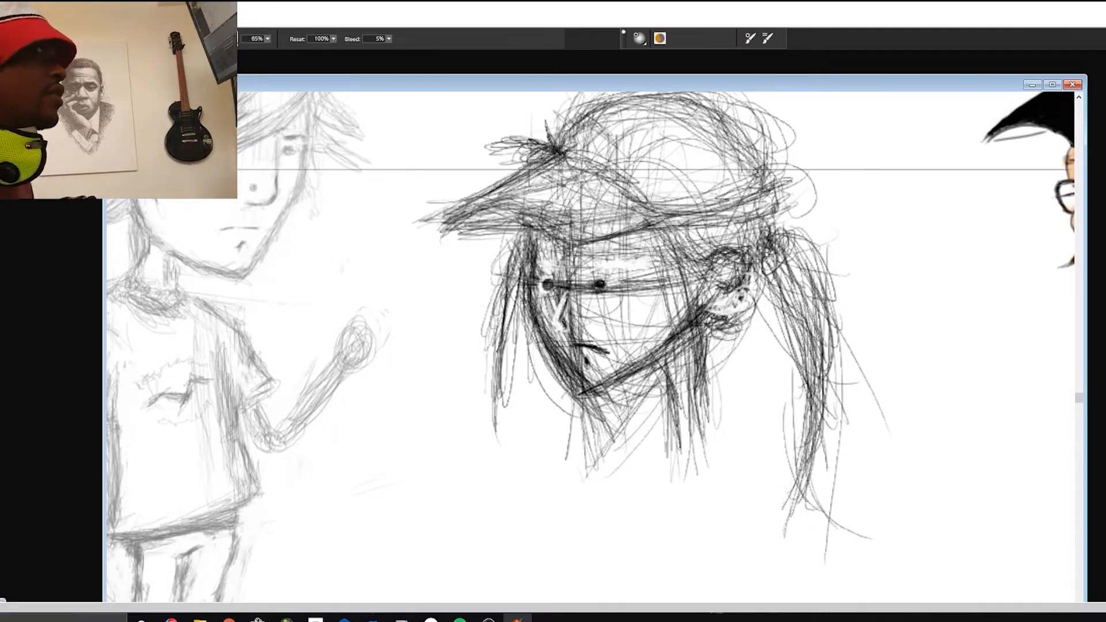
pyautogui.moveTo(701, 340)
pyautogui.mouseDown()
pyautogui.moveTo(752, 284)
pyautogui.moveTo(767, 229)
pyautogui.mouseUp()
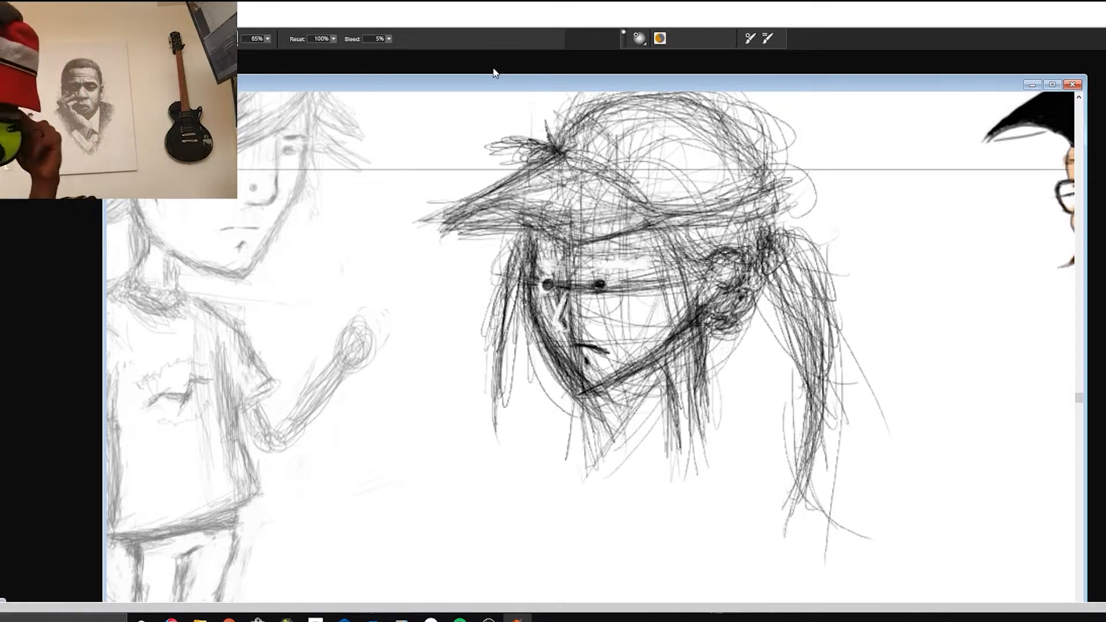
# Clean up and redraw the nose line, alternating between the eraser and the pencil.
pyautogui.moveTo(628, 323)
pyautogui.mouseDown()
pyautogui.moveTo(539, 356)
pyautogui.moveTo(470, 358)
pyautogui.moveTo(481, 364)
pyautogui.mouseUp()
pyautogui.press('n')
pyautogui.press('b')
pyautogui.press('n')
pyautogui.press('b')
pyautogui.press('n')
pyautogui.press('b')
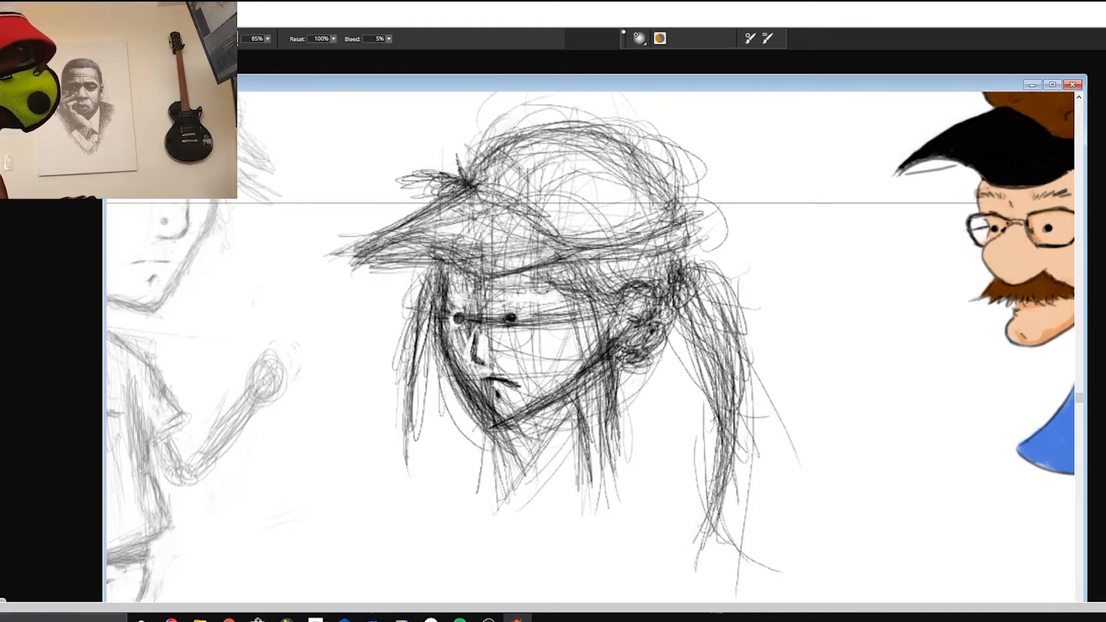
# Thicken the hairline beneath the cap and darken both sides of the neck.
pyautogui.moveTo(432, 288); pyautogui.dragTo(559, 283)
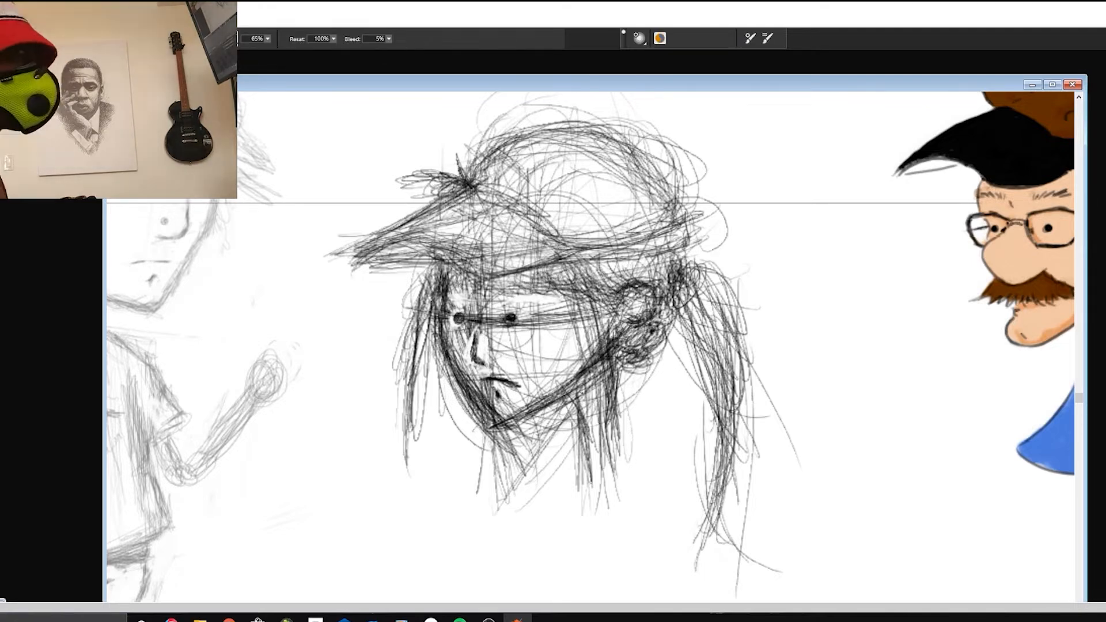
pyautogui.moveTo(570, 391); pyautogui.dragTo(587, 478)
pyautogui.moveTo(614, 375); pyautogui.dragTo(610, 480)
pyautogui.moveTo(615, 403); pyautogui.dragTo(610, 479)
pyautogui.moveTo(592, 423); pyautogui.dragTo(581, 480)
pyautogui.press('space')
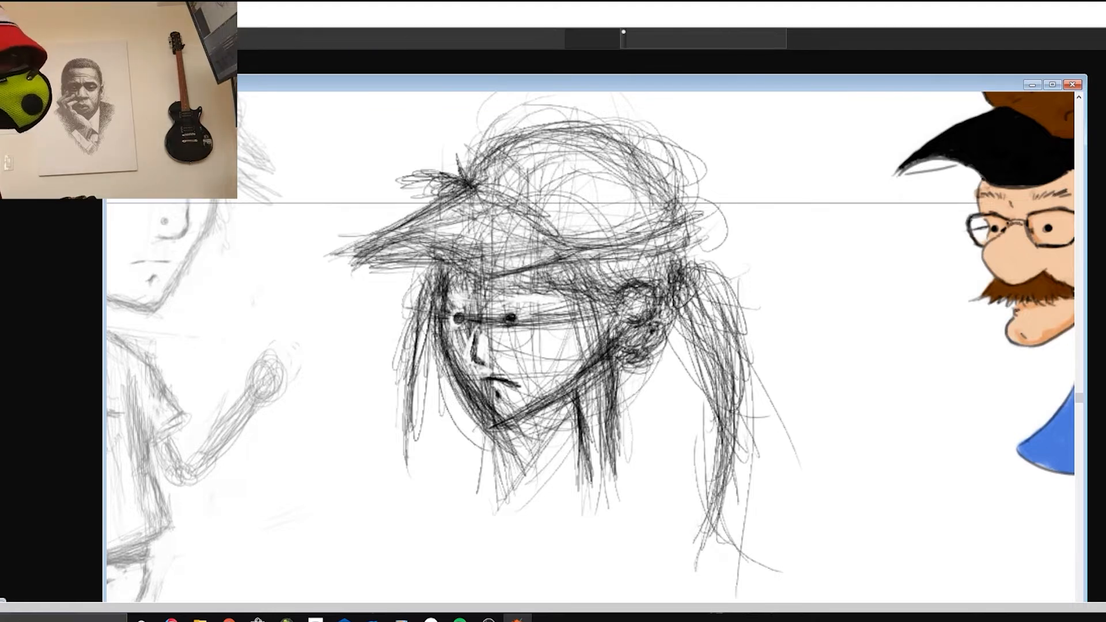
# Darken the cap's brim outline, including its curved lower edge and the seam where it meets the crown.
pyautogui.moveTo(511, 193); pyautogui.dragTo(529, 268)
pyautogui.moveTo(453, 346); pyautogui.dragTo(493, 356)
pyautogui.moveTo(512, 345)
pyautogui.mouseDown()
pyautogui.moveTo(625, 366)
pyautogui.moveTo(628, 423)
pyautogui.mouseUp()
pyautogui.moveTo(611, 369); pyautogui.dragTo(680, 350)
pyautogui.moveTo(529, 268); pyautogui.dragTo(473, 300)
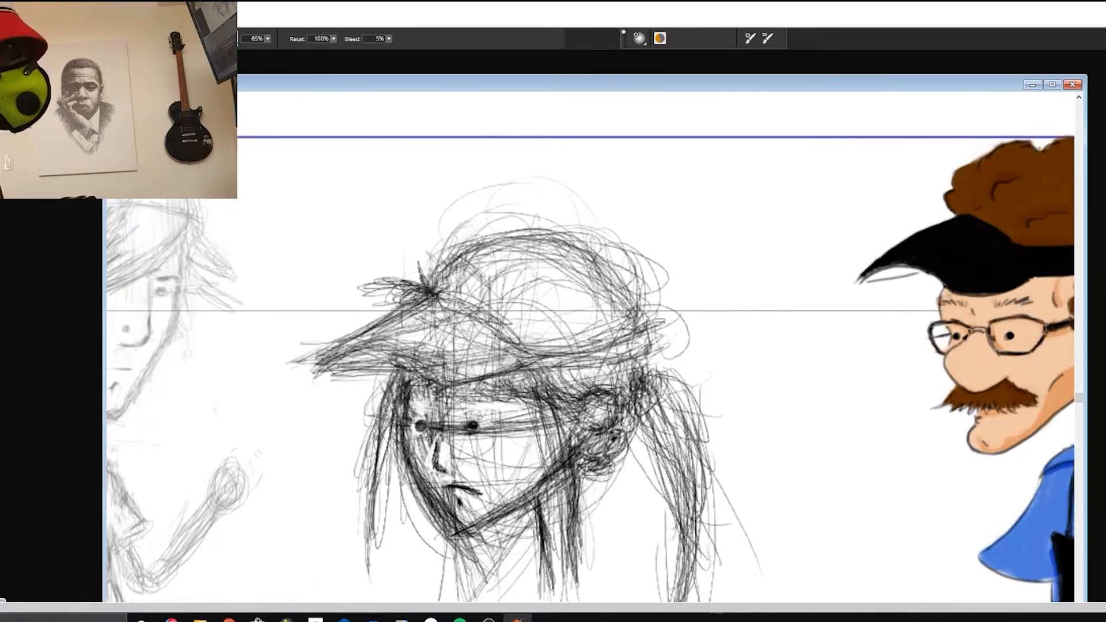
pyautogui.moveTo(342, 344); pyautogui.dragTo(412, 311)
pyautogui.moveTo(429, 295)
pyautogui.mouseDown()
pyautogui.moveTo(500, 337)
pyautogui.moveTo(513, 362)
pyautogui.mouseUp()
pyautogui.moveTo(341, 348)
pyautogui.mouseDown()
pyautogui.moveTo(422, 376)
pyautogui.moveTo(404, 358)
pyautogui.mouseUp()
pyautogui.moveTo(371, 347); pyautogui.dragTo(487, 381)
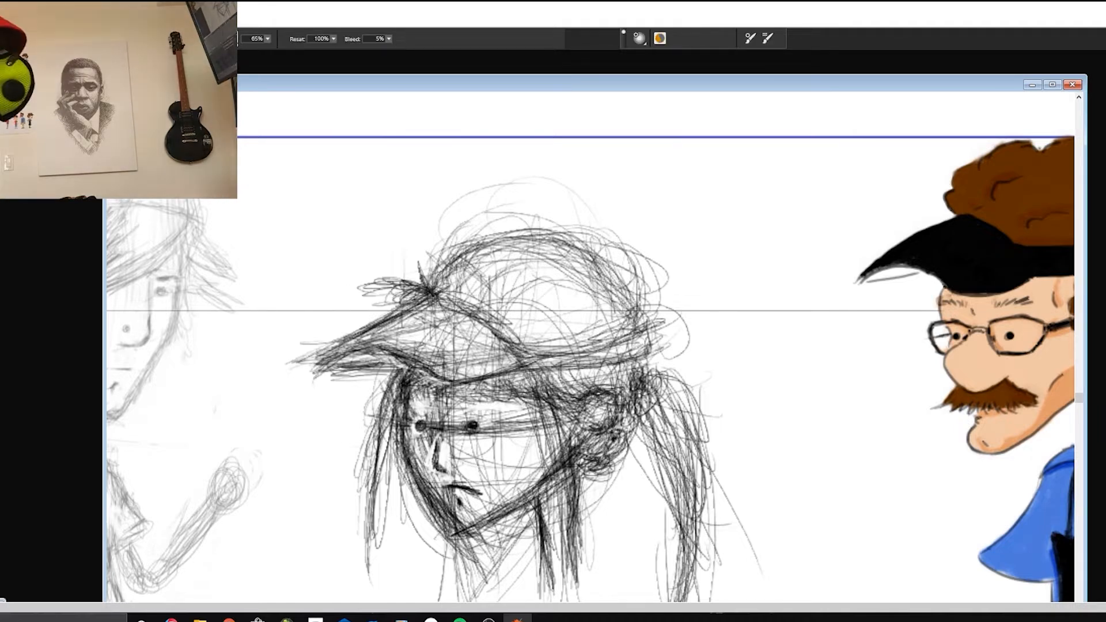
# Clean up the guidelines on the forehead beneath the cap and strengthen the hair strands in front of the face.
pyautogui.moveTo(499, 474)
pyautogui.mouseDown()
pyautogui.moveTo(434, 427)
pyautogui.moveTo(486, 334)
pyautogui.mouseUp()
pyautogui.moveTo(548, 260); pyautogui.dragTo(568, 377)
pyautogui.moveTo(561, 324); pyautogui.dragTo(573, 392)
pyautogui.moveTo(391, 251); pyautogui.dragTo(367, 438)
pyautogui.moveTo(399, 288); pyautogui.dragTo(420, 386)
pyautogui.moveTo(458, 351)
pyautogui.mouseDown()
pyautogui.moveTo(625, 426)
pyautogui.moveTo(426, 431)
pyautogui.mouseUp()
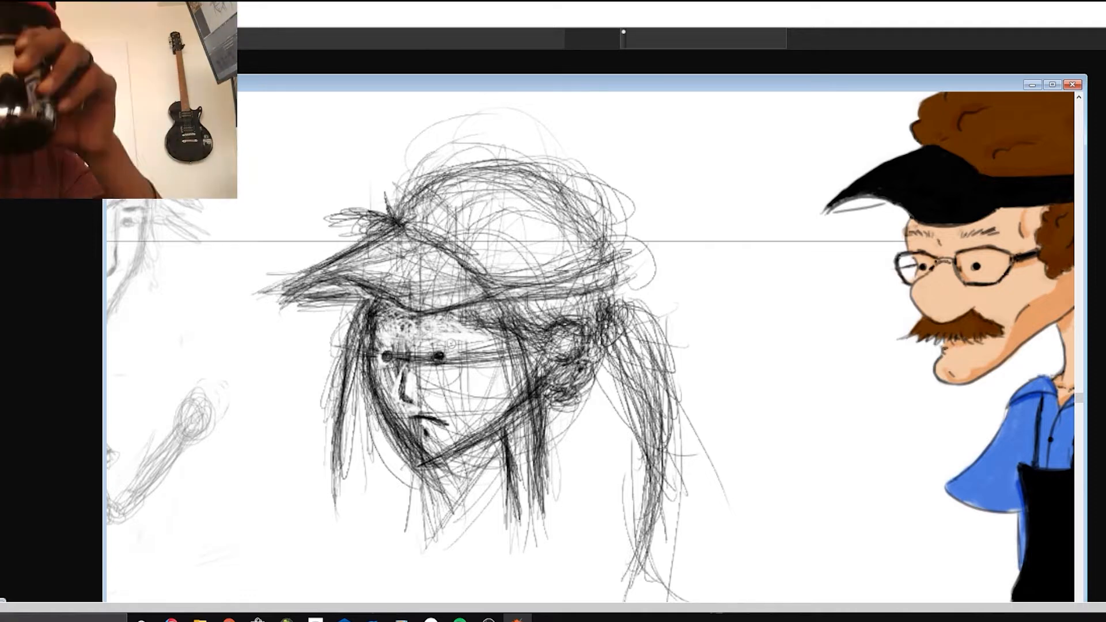
# Rough in the shoulder line behind the neck and the base of the neck beneath the chin.
pyautogui.moveTo(531, 305); pyautogui.dragTo(481, 293)
pyautogui.moveTo(269, 514); pyautogui.dragTo(484, 415)
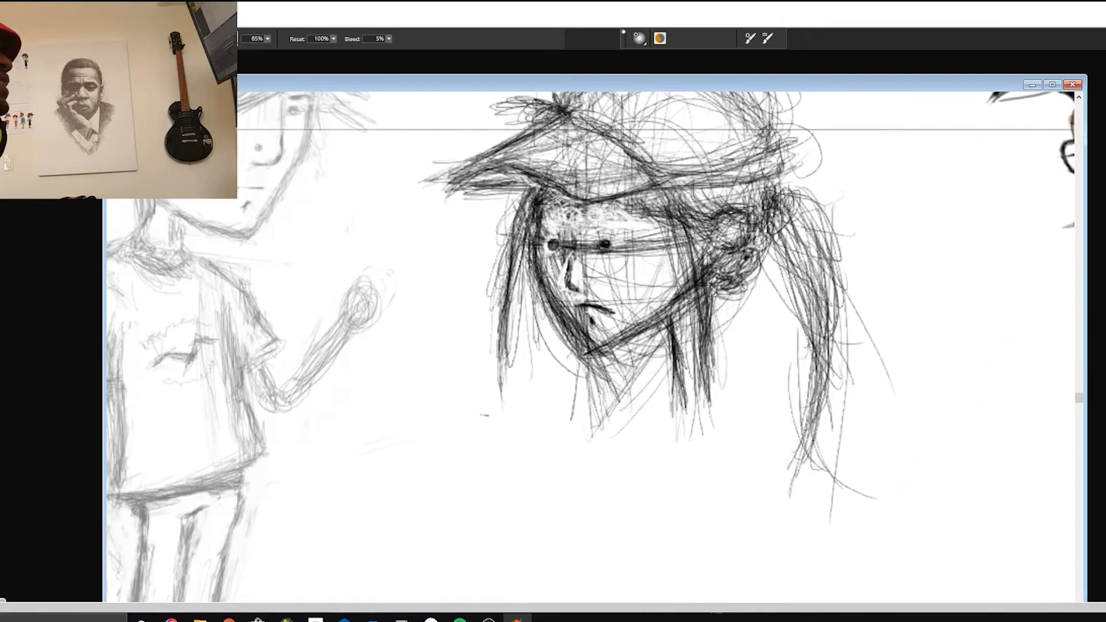
pyautogui.moveTo(531, 314); pyautogui.dragTo(454, 305)
pyautogui.click(230, 619)
pyautogui.click(390, 86)
pyautogui.moveTo(645, 346)
pyautogui.mouseDown()
pyautogui.moveTo(519, 317)
pyautogui.moveTo(597, 331)
pyautogui.mouseUp()
pyautogui.moveTo(529, 316); pyautogui.dragTo(567, 350)
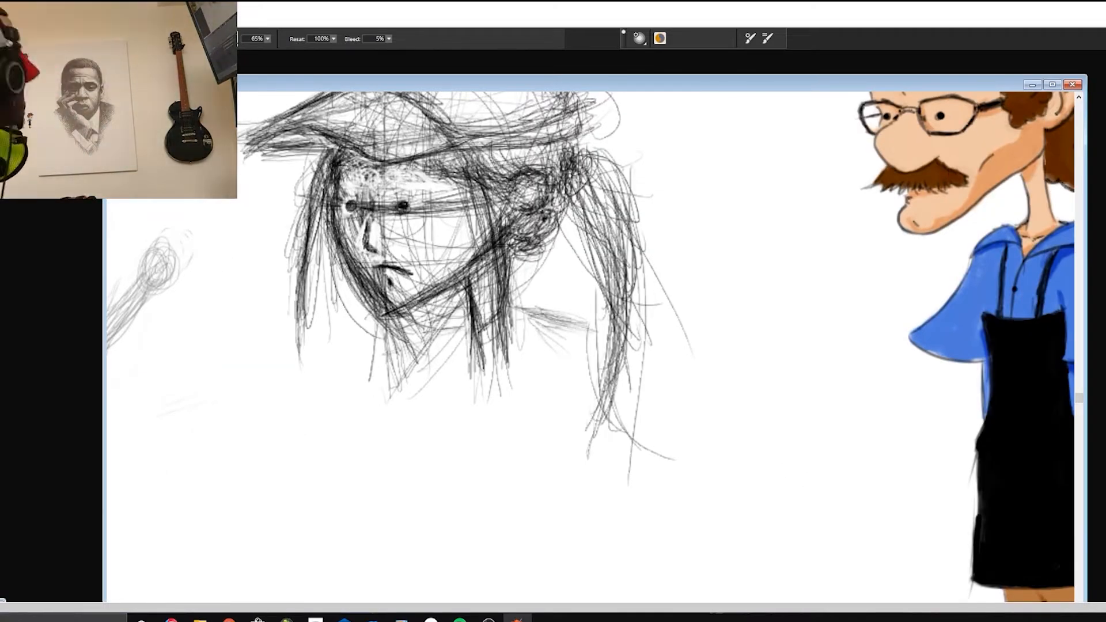
pyautogui.moveTo(469, 324)
pyautogui.mouseDown()
pyautogui.moveTo(394, 350)
pyautogui.moveTo(452, 364)
pyautogui.mouseUp()
pyautogui.moveTo(518, 351)
pyautogui.mouseDown()
pyautogui.moveTo(473, 314)
pyautogui.moveTo(463, 321)
pyautogui.mouseUp()
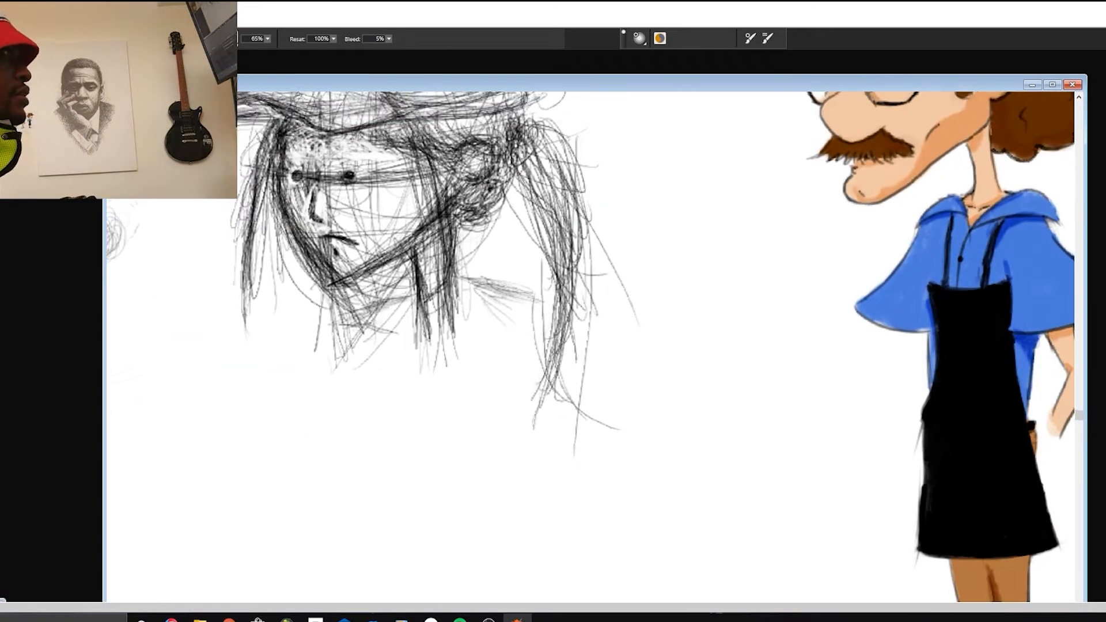
# Extend the shoulder guideline across the body and start the centre line of the torso below the neck.
pyautogui.hotkey('ctrl', '-')
pyautogui.hotkey('ctrl', '+')
pyautogui.moveTo(518, 369); pyautogui.dragTo(564, 246)
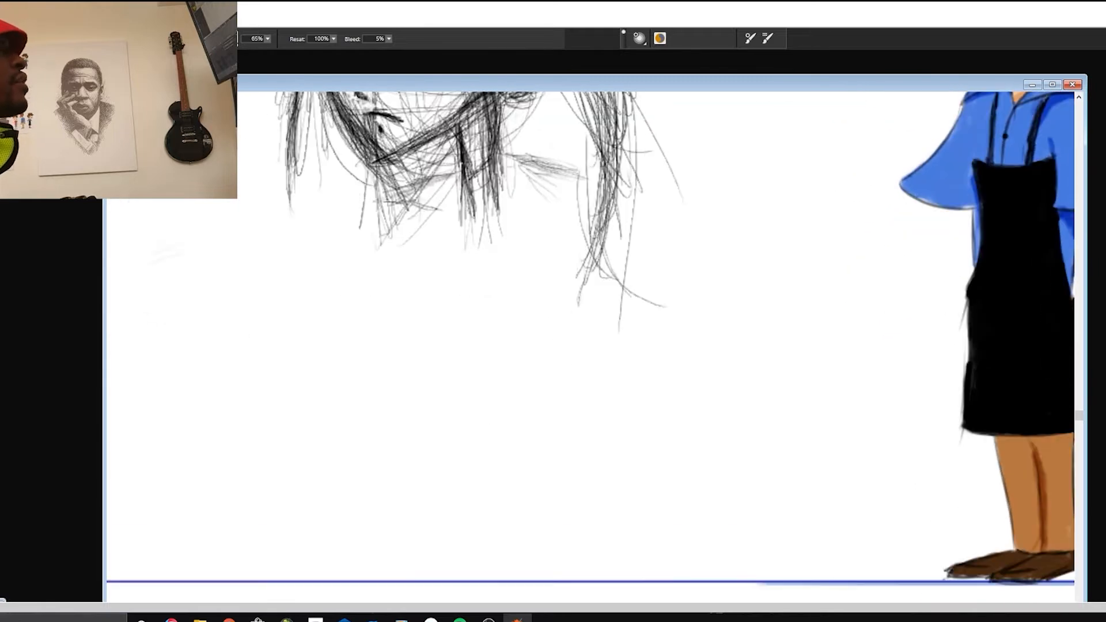
pyautogui.moveTo(519, 322); pyautogui.dragTo(546, 379)
pyautogui.moveTo(377, 239); pyautogui.dragTo(552, 234)
pyautogui.moveTo(467, 239); pyautogui.dragTo(464, 419)
pyautogui.moveTo(576, 346); pyautogui.dragTo(462, 327)
pyautogui.moveTo(355, 252); pyautogui.dragTo(367, 378)
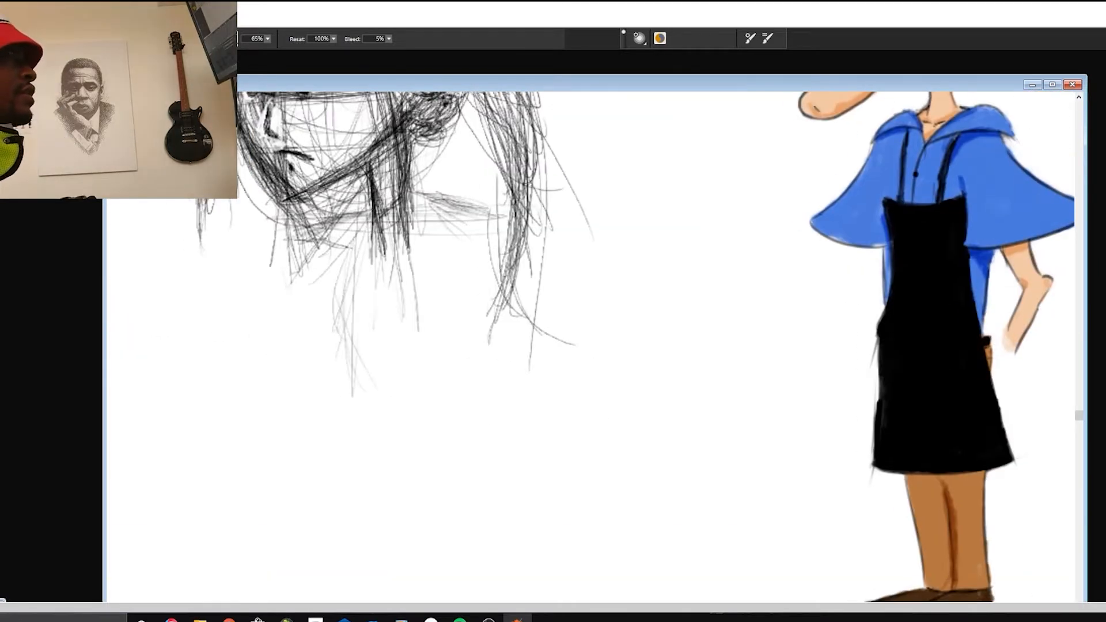
# Sketch a light torso construction with chest curves, a narrowing waist and an oval for the hips.
pyautogui.moveTo(377, 236); pyautogui.dragTo(356, 394)
pyautogui.moveTo(425, 412); pyautogui.dragTo(427, 427)
pyautogui.moveTo(358, 369)
pyautogui.mouseDown()
pyautogui.moveTo(398, 515)
pyautogui.moveTo(389, 342)
pyautogui.mouseUp()
pyautogui.moveTo(404, 390); pyautogui.dragTo(418, 505)
pyautogui.moveTo(403, 346); pyautogui.dragTo(424, 420)
pyautogui.moveTo(348, 334)
pyautogui.mouseDown()
pyautogui.moveTo(385, 398)
pyautogui.moveTo(411, 490)
pyautogui.mouseUp()
pyautogui.moveTo(483, 409); pyautogui.dragTo(450, 471)
pyautogui.moveTo(416, 322); pyautogui.dragTo(451, 418)
pyautogui.moveTo(515, 395); pyautogui.dragTo(452, 482)
pyautogui.moveTo(511, 307); pyautogui.dragTo(509, 378)
pyautogui.moveTo(517, 367); pyautogui.dragTo(493, 409)
pyautogui.moveTo(519, 346); pyautogui.dragTo(489, 351)
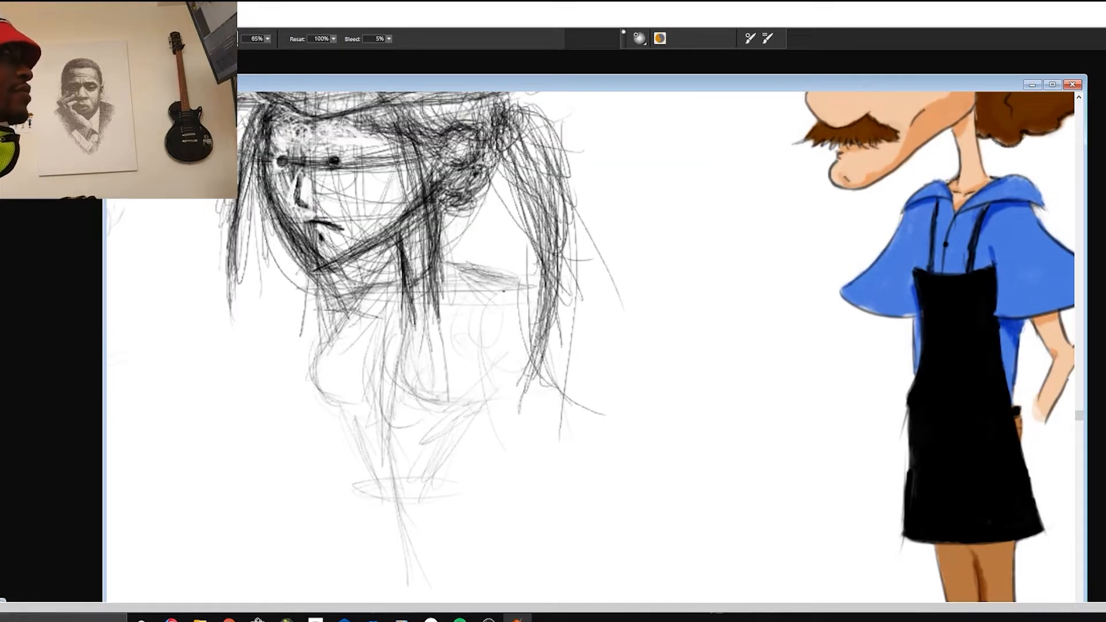
# Reinforce the shoulder line and tapering torso sides, and circle the pelvis with a leg guideline below it.
pyautogui.moveTo(340, 302); pyautogui.dragTo(480, 299)
pyautogui.moveTo(484, 293); pyautogui.dragTo(506, 371)
pyautogui.moveTo(326, 305)
pyautogui.mouseDown()
pyautogui.moveTo(397, 515)
pyautogui.moveTo(403, 297)
pyautogui.mouseUp()
pyautogui.moveTo(484, 297); pyautogui.dragTo(411, 489)
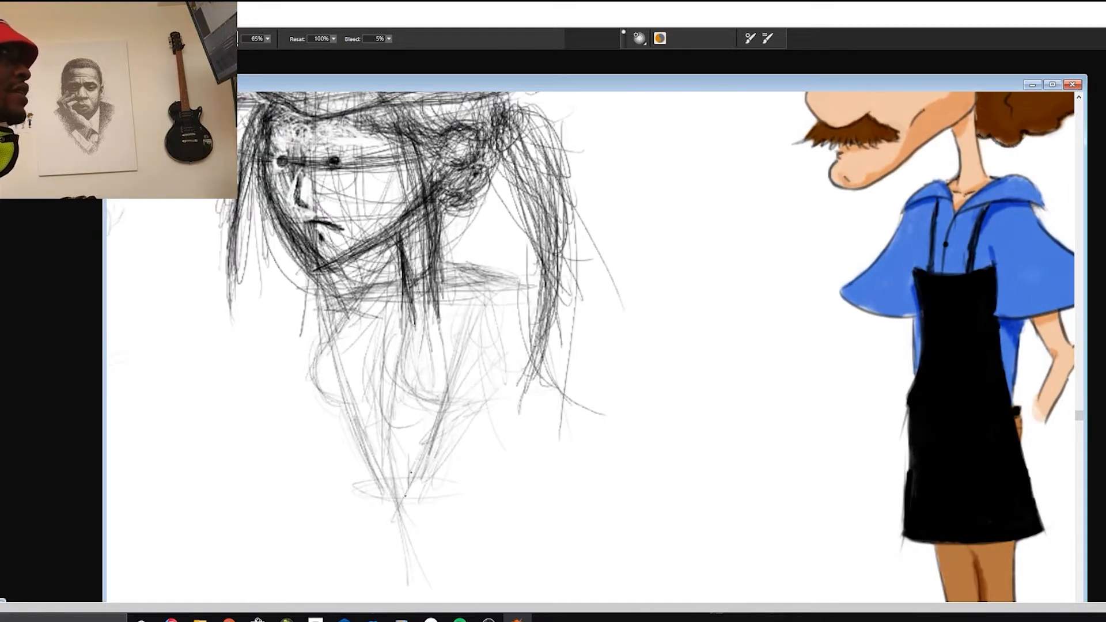
pyautogui.moveTo(323, 300); pyautogui.dragTo(479, 289)
pyautogui.moveTo(435, 294); pyautogui.dragTo(542, 274)
pyautogui.moveTo(468, 443); pyautogui.dragTo(396, 526)
pyautogui.moveTo(487, 290); pyautogui.dragTo(531, 334)
pyautogui.moveTo(521, 334)
pyautogui.mouseDown()
pyautogui.moveTo(454, 455)
pyautogui.moveTo(395, 373)
pyautogui.mouseUp()
pyautogui.moveTo(346, 383)
pyautogui.mouseDown()
pyautogui.moveTo(392, 441)
pyautogui.moveTo(344, 382)
pyautogui.mouseUp()
pyautogui.moveTo(276, 410); pyautogui.dragTo(301, 576)
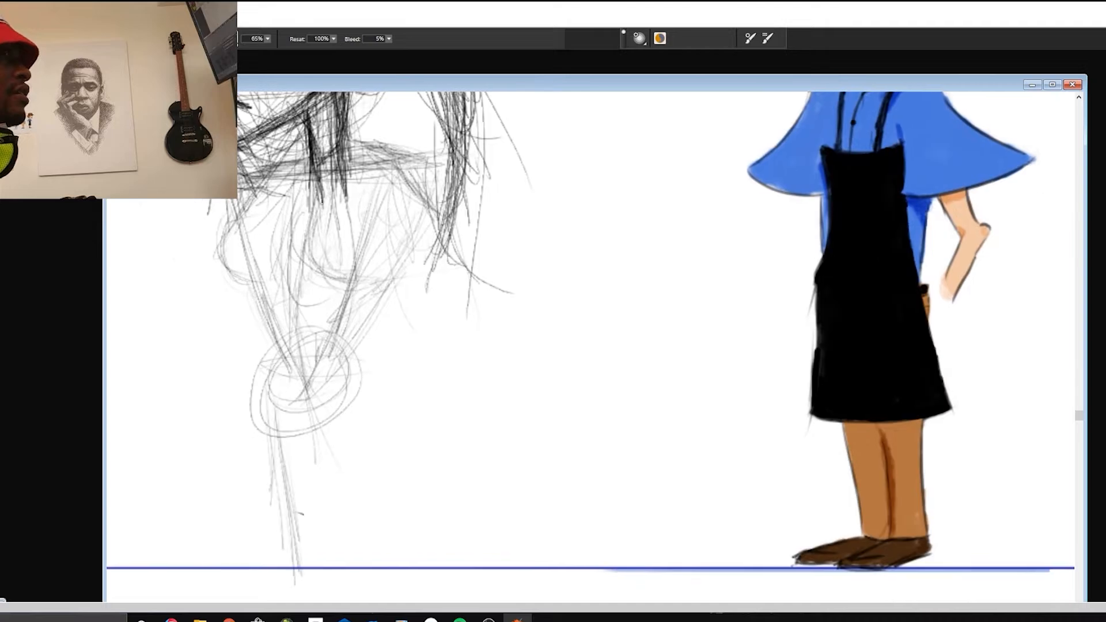
# Sketch a V-shaped neckline running from the shoulders down to the middle of the chest.
pyautogui.moveTo(329, 357)
pyautogui.mouseDown()
pyautogui.moveTo(368, 419)
pyautogui.moveTo(369, 447)
pyautogui.mouseUp()
pyautogui.moveTo(374, 300); pyautogui.dragTo(449, 444)
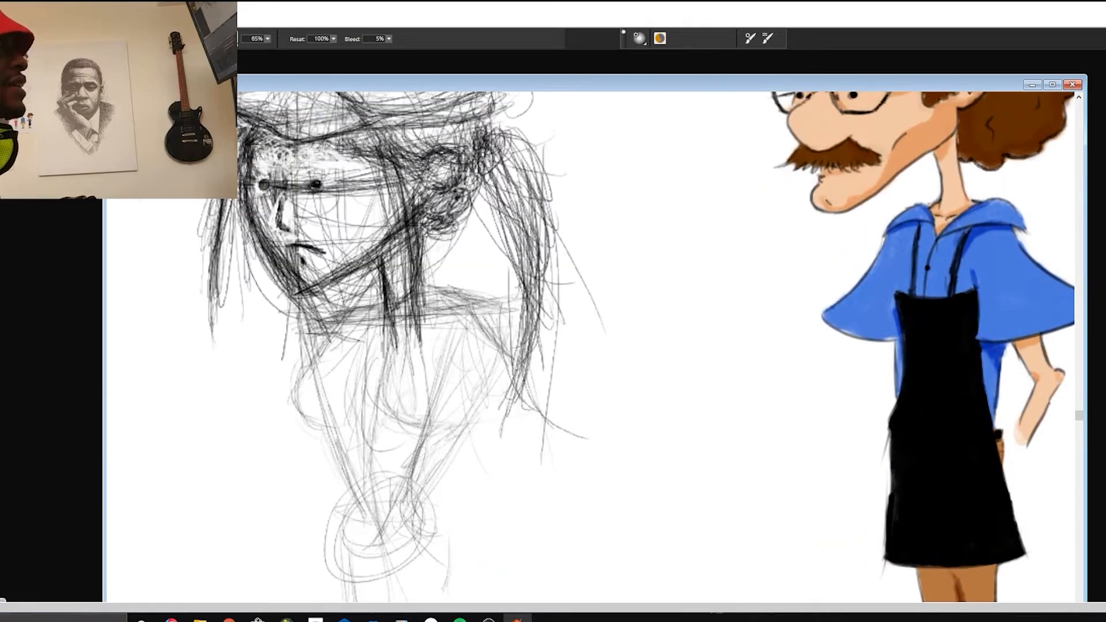
pyautogui.moveTo(366, 322); pyautogui.dragTo(335, 379)
pyautogui.moveTo(347, 321); pyautogui.dragTo(349, 406)
pyautogui.moveTo(353, 310); pyautogui.dragTo(374, 439)
pyautogui.moveTo(444, 293); pyautogui.dragTo(374, 432)
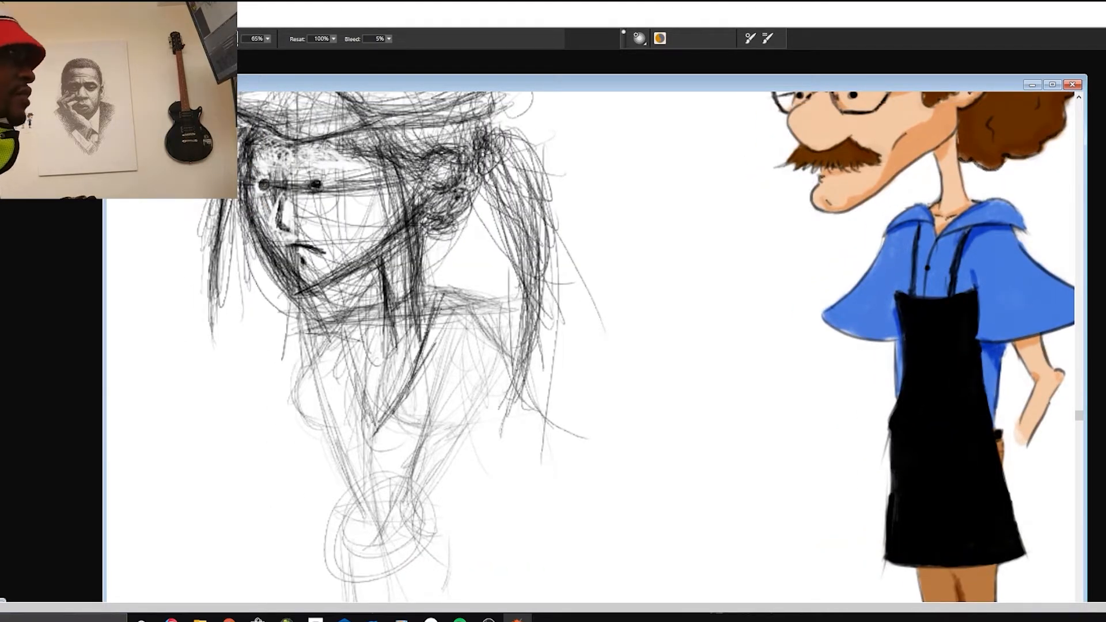
pyautogui.moveTo(355, 301); pyautogui.dragTo(374, 440)
pyautogui.moveTo(448, 286)
pyautogui.mouseDown()
pyautogui.moveTo(401, 393)
pyautogui.moveTo(416, 393)
pyautogui.mouseUp()
pyautogui.moveTo(422, 335); pyautogui.dragTo(442, 505)
pyautogui.moveTo(441, 454); pyautogui.dragTo(410, 300)
pyautogui.moveTo(397, 277); pyautogui.dragTo(433, 443)
# Draw the shirt's side contours around the chest and waist with a curved hem below the hips.
pyautogui.moveTo(283, 412); pyautogui.dragTo(486, 398)
pyautogui.moveTo(291, 178); pyautogui.dragTo(290, 304)
pyautogui.moveTo(308, 160)
pyautogui.mouseDown()
pyautogui.moveTo(318, 313)
pyautogui.moveTo(401, 401)
pyautogui.mouseUp()
pyautogui.moveTo(380, 253); pyautogui.dragTo(341, 323)
pyautogui.moveTo(334, 288); pyautogui.dragTo(380, 353)
pyautogui.moveTo(475, 261); pyautogui.dragTo(495, 348)
pyautogui.moveTo(369, 351); pyautogui.dragTo(398, 439)
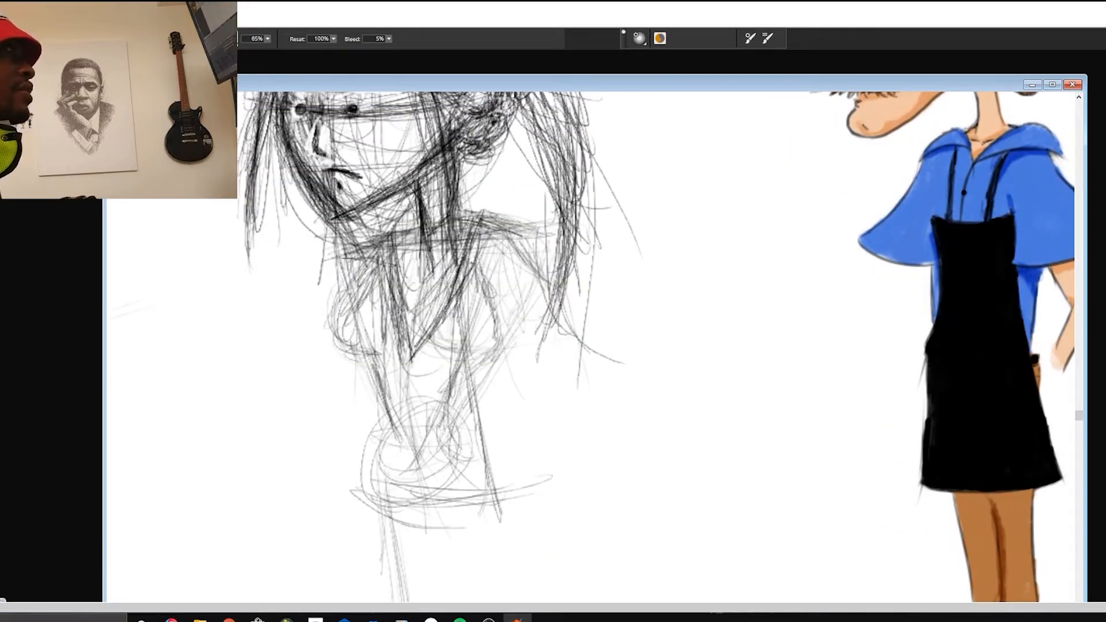
# Darken the shirt's sides and hem, and rough in the rear shoulder and arm under the ponytail.
pyautogui.moveTo(410, 324); pyautogui.dragTo(448, 353)
pyautogui.moveTo(378, 253)
pyautogui.mouseDown()
pyautogui.moveTo(372, 367)
pyautogui.moveTo(397, 449)
pyautogui.mouseUp()
pyautogui.moveTo(476, 254)
pyautogui.mouseDown()
pyautogui.moveTo(473, 386)
pyautogui.moveTo(440, 406)
pyautogui.moveTo(493, 461)
pyautogui.mouseUp()
pyautogui.moveTo(374, 460); pyautogui.dragTo(501, 454)
pyautogui.moveTo(359, 499); pyautogui.dragTo(470, 520)
pyautogui.moveTo(479, 374); pyautogui.dragTo(492, 504)
pyautogui.moveTo(388, 427); pyautogui.dragTo(377, 522)
pyautogui.moveTo(476, 251); pyautogui.dragTo(488, 357)
pyautogui.moveTo(482, 289); pyautogui.dragTo(494, 490)
pyautogui.moveTo(497, 253); pyautogui.dragTo(541, 271)
pyautogui.moveTo(499, 380); pyautogui.dragTo(583, 369)
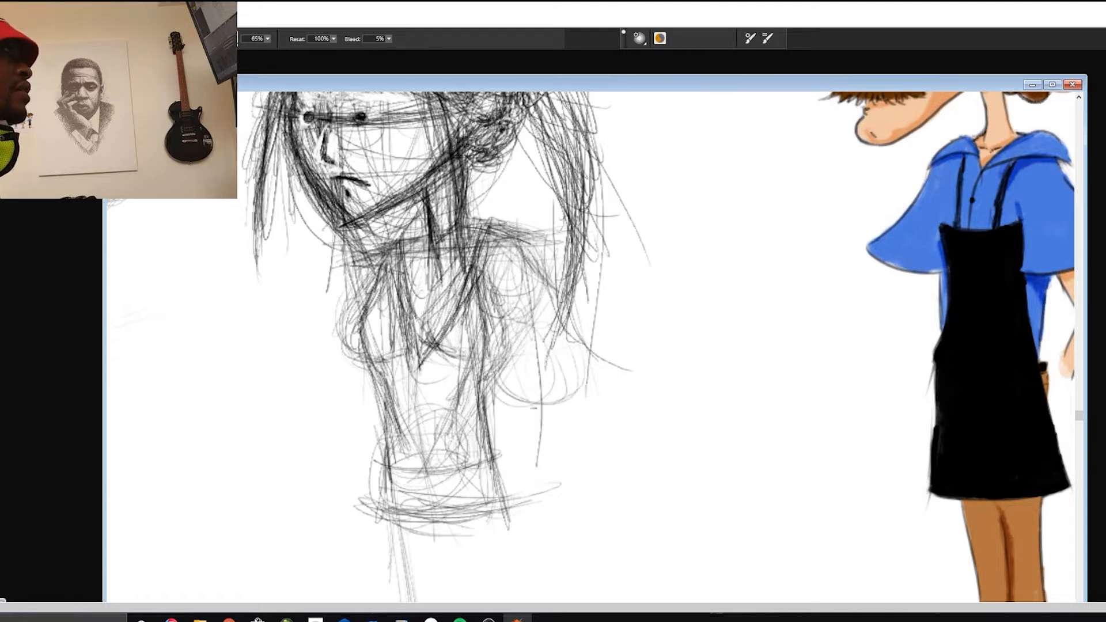
# Erase the torso, arm and hip draft below the shoulder line.
pyautogui.moveTo(480, 289); pyautogui.dragTo(584, 498)
pyautogui.moveTo(358, 368)
pyautogui.mouseDown()
pyautogui.moveTo(380, 473)
pyautogui.moveTo(303, 447)
pyautogui.mouseUp()
pyautogui.moveTo(340, 362); pyautogui.dragTo(334, 467)
pyautogui.moveTo(364, 404); pyautogui.dragTo(303, 464)
pyautogui.moveTo(404, 346); pyautogui.dragTo(388, 382)
pyautogui.moveTo(399, 465); pyautogui.dragTo(504, 473)
pyautogui.moveTo(461, 345)
pyautogui.mouseDown()
pyautogui.moveTo(375, 493)
pyautogui.moveTo(277, 542)
pyautogui.mouseUp()
pyautogui.moveTo(400, 480); pyautogui.dragTo(395, 533)
# Redraw the slanted shoulder line beneath the chin with the brush.
pyautogui.press('b')
pyautogui.moveTo(345, 287); pyautogui.dragTo(512, 265)
pyautogui.moveTo(380, 278); pyautogui.dragTo(503, 256)
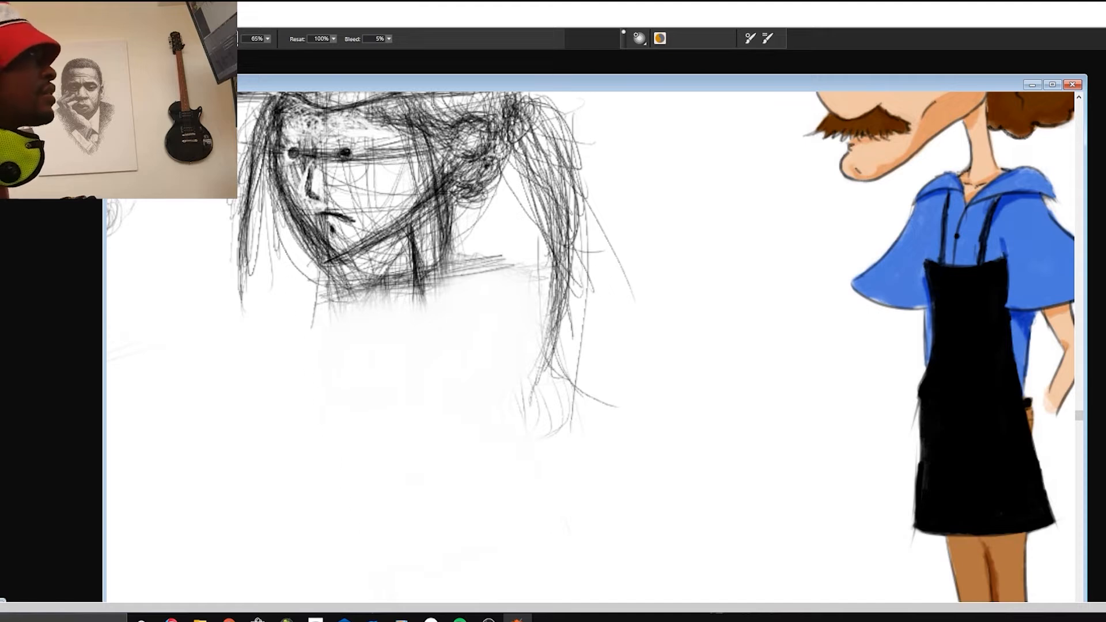
# Sketch a new V-shaped torso tapering from the shoulders to the waist, with light chest curves.
pyautogui.moveTo(333, 300); pyautogui.dragTo(401, 546)
pyautogui.moveTo(288, 278); pyautogui.dragTo(357, 529)
pyautogui.moveTo(497, 274); pyautogui.dragTo(410, 472)
pyautogui.moveTo(500, 274); pyautogui.dragTo(434, 493)
pyautogui.moveTo(333, 300); pyautogui.dragTo(413, 498)
pyautogui.moveTo(335, 305); pyautogui.dragTo(425, 508)
pyautogui.moveTo(502, 275); pyautogui.dragTo(452, 441)
pyautogui.moveTo(332, 311); pyautogui.dragTo(380, 399)
pyautogui.moveTo(419, 304); pyautogui.dragTo(456, 391)
pyautogui.moveTo(512, 327); pyautogui.dragTo(445, 458)
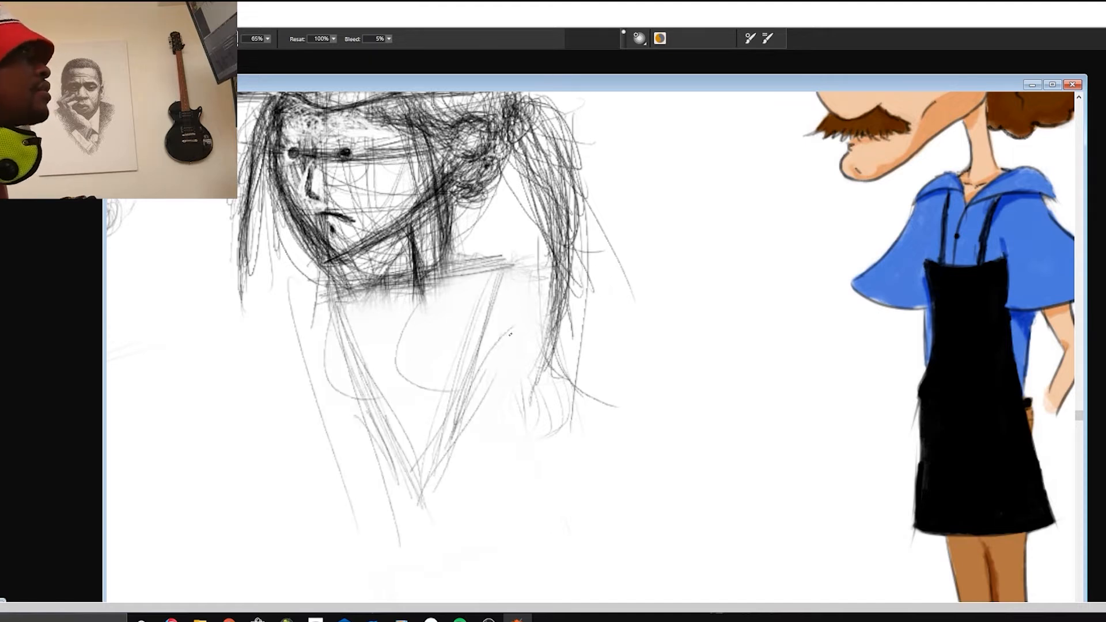
# Add a rear shoulder circle and a hip oval, and rough in two spread legs reaching the ground line.
pyautogui.moveTo(468, 279); pyautogui.dragTo(517, 288)
pyautogui.moveTo(499, 338); pyautogui.dragTo(544, 504)
pyautogui.moveTo(398, 461)
pyautogui.mouseDown()
pyautogui.moveTo(455, 429)
pyautogui.moveTo(509, 584)
pyautogui.mouseUp()
pyautogui.moveTo(490, 548); pyautogui.dragTo(462, 467)
pyautogui.moveTo(358, 415); pyautogui.dragTo(375, 605)
pyautogui.moveTo(438, 372); pyautogui.dragTo(508, 604)
pyautogui.moveTo(316, 588); pyautogui.dragTo(415, 599)
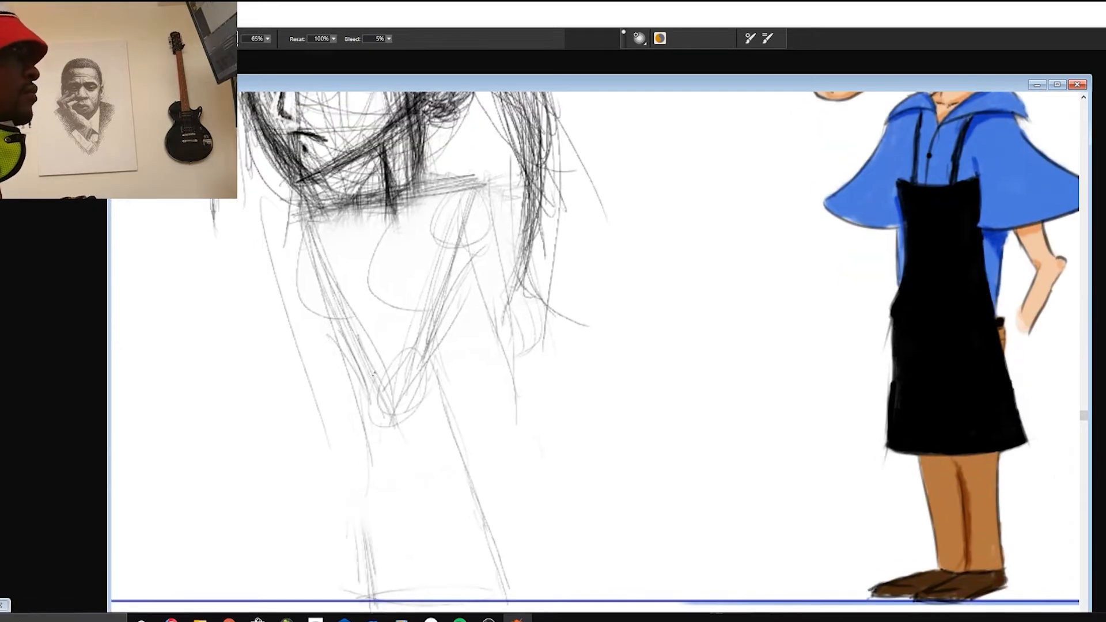
pyautogui.moveTo(375, 371); pyautogui.dragTo(324, 599)
pyautogui.moveTo(389, 334); pyautogui.dragTo(370, 432)
pyautogui.moveTo(416, 392); pyautogui.dragTo(502, 550)
# Build up the front shoulder, chest curves and narrow waist contours on the new torso.
pyautogui.moveTo(410, 239); pyautogui.dragTo(388, 230)
pyautogui.moveTo(297, 207); pyautogui.dragTo(277, 299)
pyautogui.moveTo(282, 231); pyautogui.dragTo(318, 294)
pyautogui.moveTo(364, 213); pyautogui.dragTo(393, 297)
pyautogui.moveTo(310, 297); pyautogui.dragTo(363, 370)
pyautogui.moveTo(443, 257); pyautogui.dragTo(398, 366)
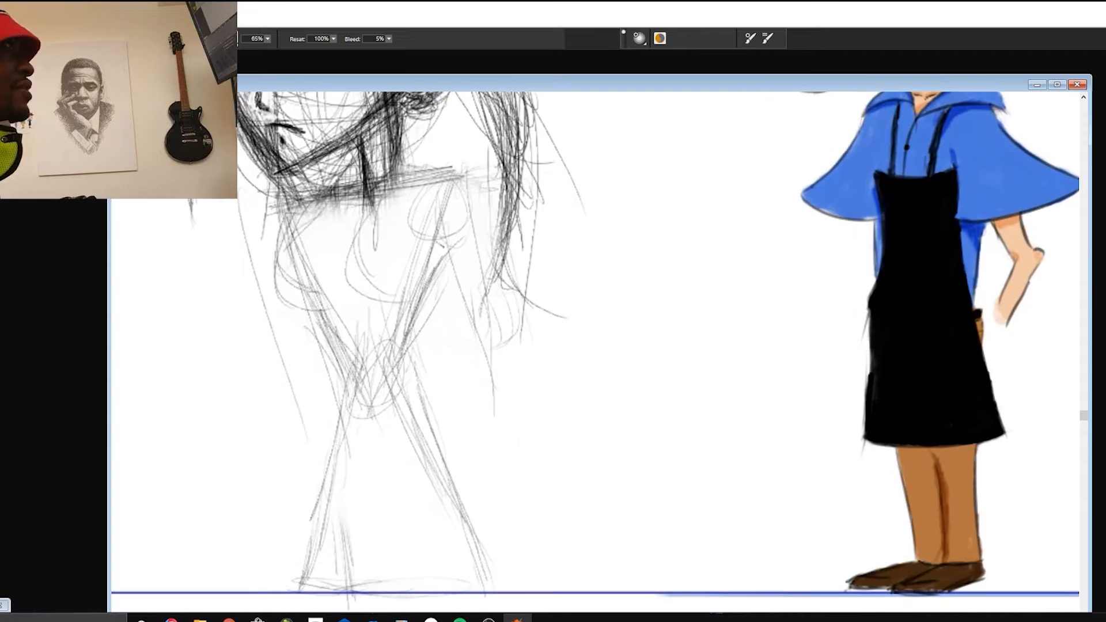
pyautogui.moveTo(283, 213); pyautogui.dragTo(332, 302)
pyautogui.moveTo(363, 231); pyautogui.dragTo(397, 280)
pyautogui.moveTo(398, 251); pyautogui.dragTo(381, 330)
pyautogui.moveTo(392, 275); pyautogui.dragTo(442, 352)
pyautogui.moveTo(441, 227); pyautogui.dragTo(507, 230)
pyautogui.moveTo(362, 239); pyautogui.dragTo(297, 287)
pyautogui.moveTo(322, 278); pyautogui.dragTo(367, 352)
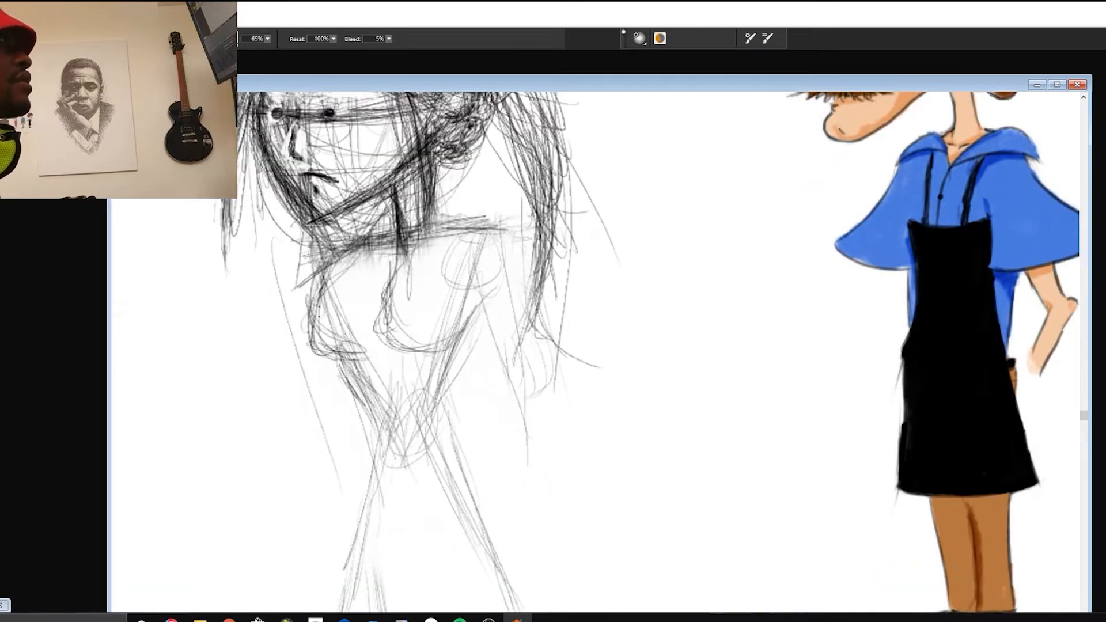
# Sketch the waistband, hip sides and curved lower hem of a garment over the upper legs.
pyautogui.moveTo(483, 325); pyautogui.dragTo(468, 450)
pyautogui.moveTo(364, 382)
pyautogui.mouseDown()
pyautogui.moveTo(380, 444)
pyautogui.moveTo(517, 399)
pyautogui.mouseUp()
pyautogui.moveTo(328, 522); pyautogui.dragTo(465, 486)
pyautogui.moveTo(362, 420); pyautogui.dragTo(341, 530)
pyautogui.moveTo(322, 533); pyautogui.dragTo(484, 536)
pyautogui.moveTo(462, 382); pyautogui.dragTo(502, 541)
pyautogui.moveTo(440, 415); pyautogui.dragTo(421, 512)
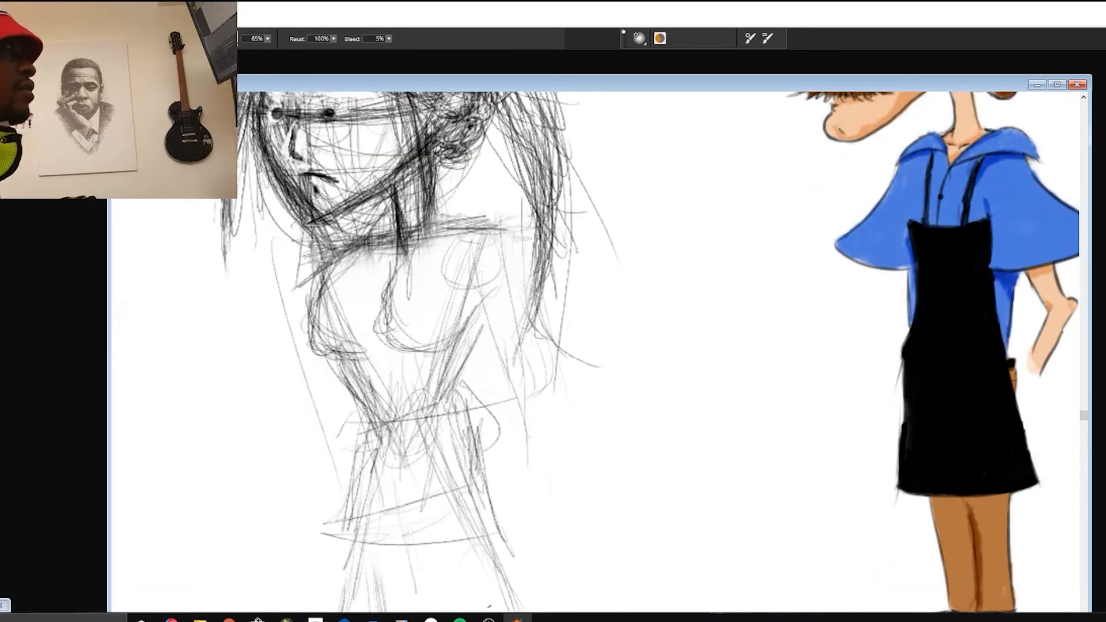
pyautogui.moveTo(457, 465)
pyautogui.mouseDown()
pyautogui.moveTo(465, 541)
pyautogui.moveTo(483, 565)
pyautogui.mouseUp()
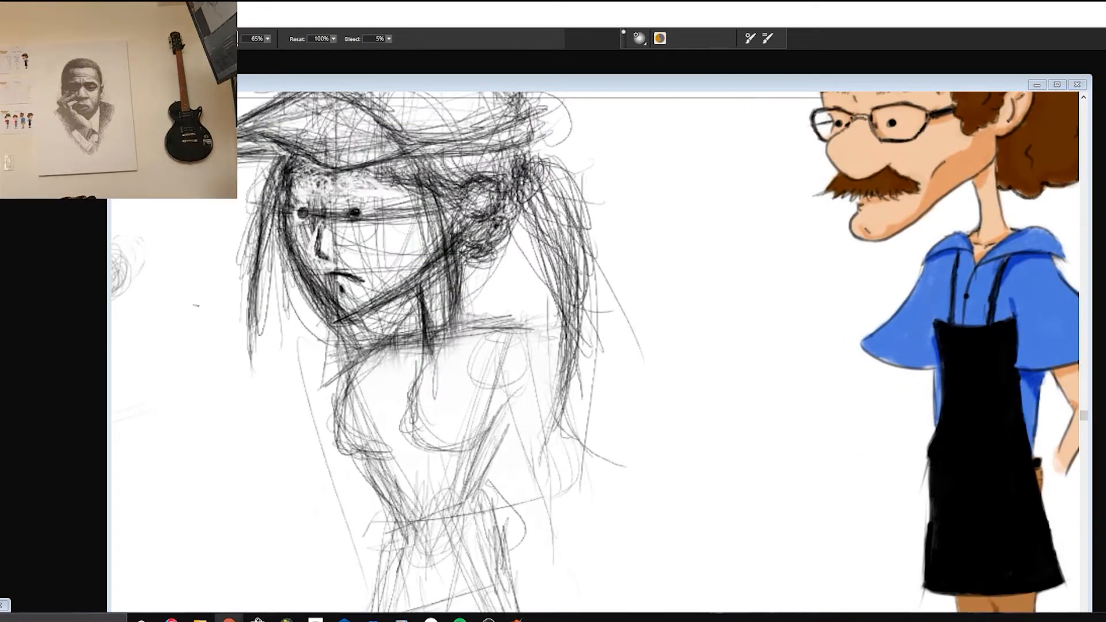
# Erase the second body draft below the shoulder line, from the chest down to the legs.
pyautogui.moveTo(368, 398)
pyautogui.mouseDown()
pyautogui.moveTo(407, 448)
pyautogui.moveTo(461, 570)
pyautogui.mouseUp()
pyautogui.moveTo(468, 458)
pyautogui.mouseDown()
pyautogui.moveTo(437, 415)
pyautogui.moveTo(442, 402)
pyautogui.mouseUp()
pyautogui.moveTo(490, 340); pyautogui.dragTo(548, 432)
pyautogui.moveTo(303, 346); pyautogui.dragTo(322, 332)
pyautogui.moveTo(417, 336); pyautogui.dragTo(490, 398)
pyautogui.click(228, 619)
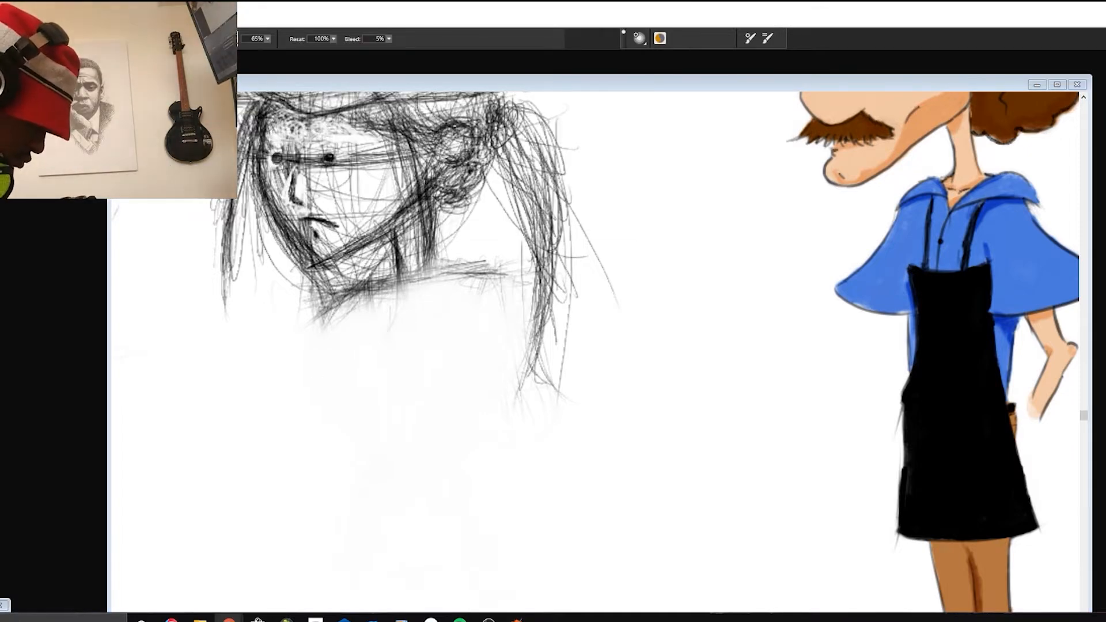
pyautogui.hotkey('alt', 'Tab')
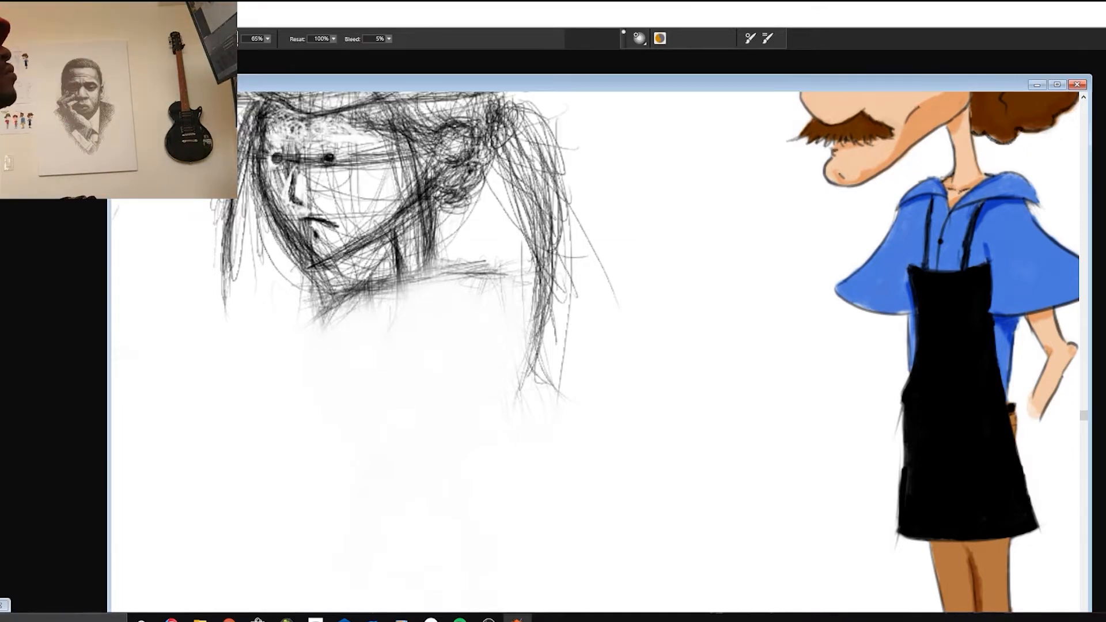
# Try new slanted shoulder-line strokes beneath the chin.
pyautogui.moveTo(314, 297); pyautogui.dragTo(424, 298)
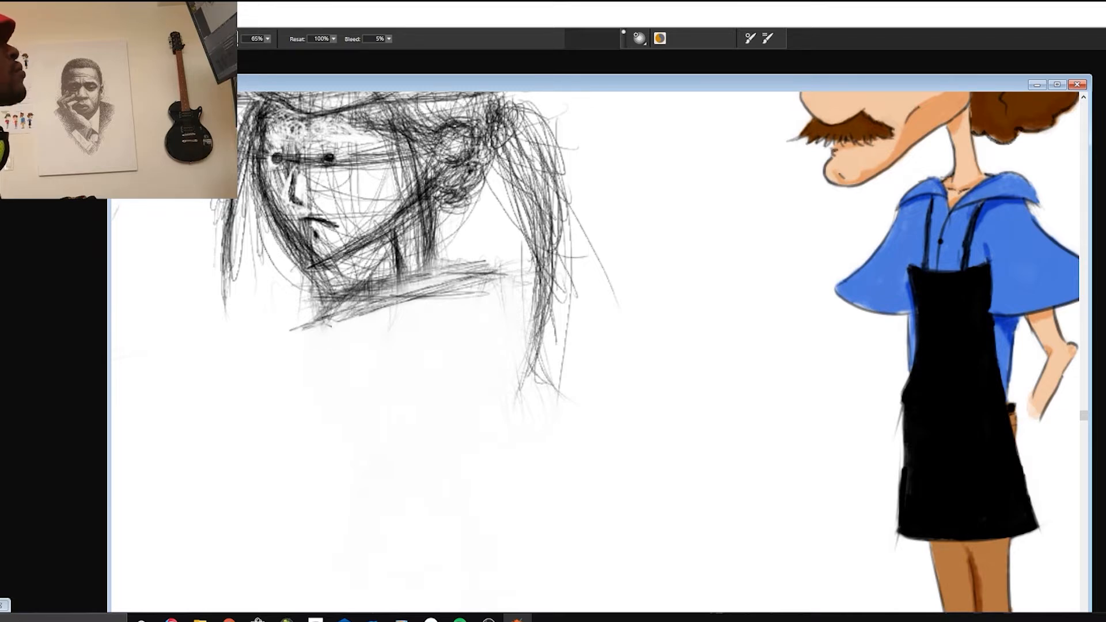
pyautogui.hotkey('ctrl', 'z')
pyautogui.moveTo(291, 324); pyautogui.dragTo(484, 296)
pyautogui.hotkey('ctrl', 'z')
pyautogui.hotkey('ctrl', 'z')
pyautogui.hotkey('ctrl', 'z')
# Sketch the front shoulder and chest curve, and taper the torso's front side down to the hips.
pyautogui.moveTo(311, 300); pyautogui.dragTo(242, 358)
pyautogui.moveTo(260, 367); pyautogui.dragTo(318, 403)
pyautogui.scroll(-1, 597, 369)
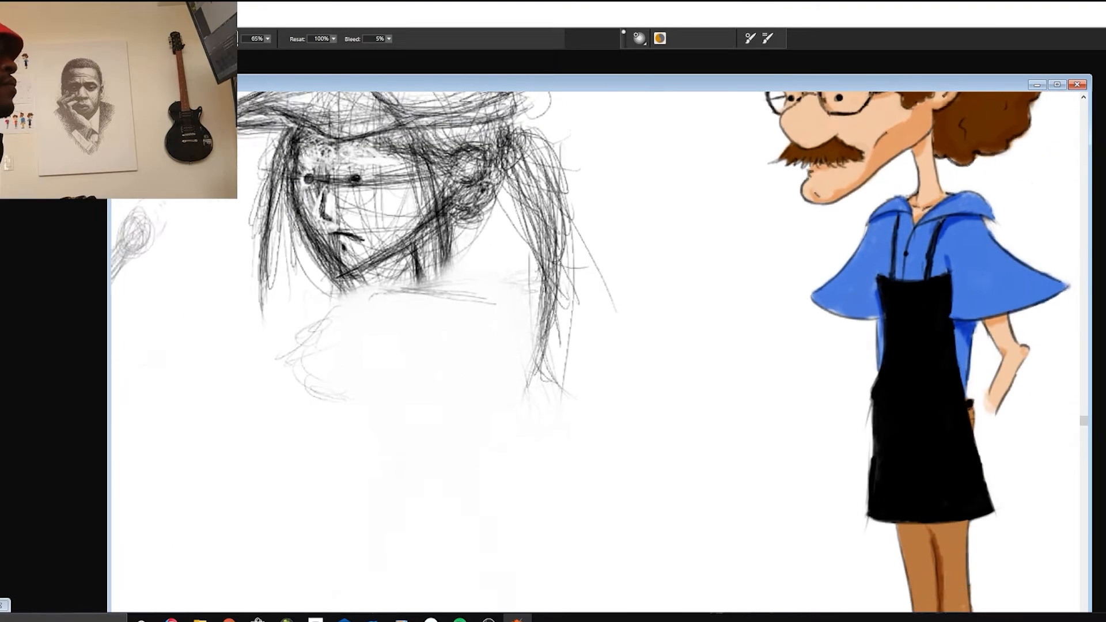
pyautogui.scroll(-2, 596, 352)
pyautogui.moveTo(459, 301); pyautogui.dragTo(427, 384)
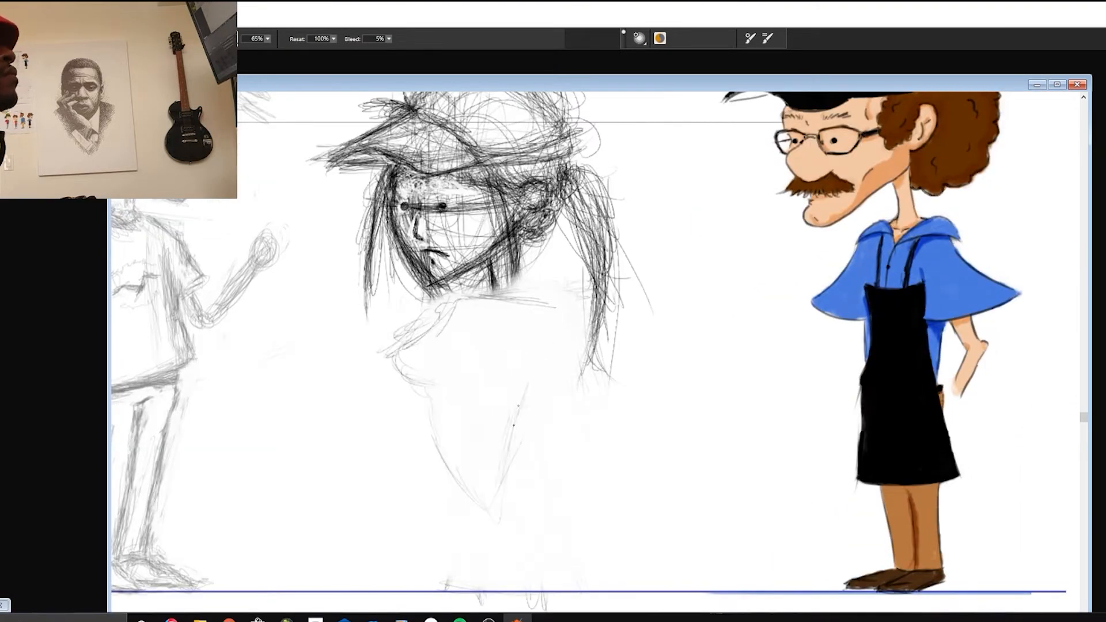
# Add the rear shoulder circle, bent arm and back contour, and firm up the chest and waist lines.
pyautogui.moveTo(517, 407); pyautogui.dragTo(545, 342)
pyautogui.moveTo(542, 300)
pyautogui.mouseDown()
pyautogui.moveTo(531, 356)
pyautogui.moveTo(562, 429)
pyautogui.mouseUp()
pyautogui.moveTo(576, 410); pyautogui.dragTo(522, 467)
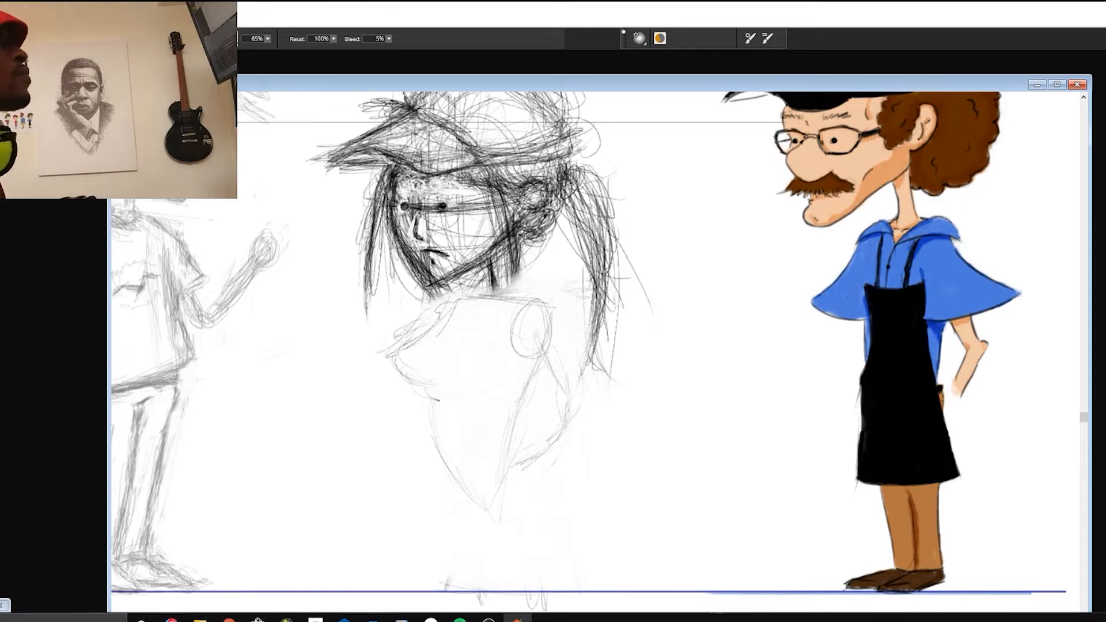
pyautogui.moveTo(441, 307); pyautogui.dragTo(415, 357)
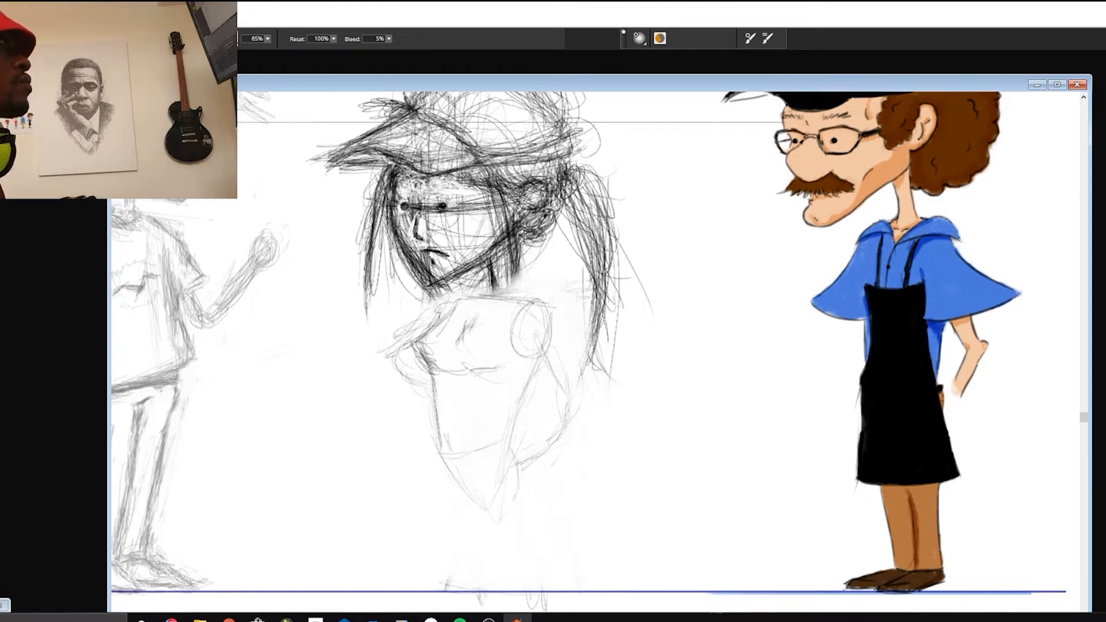
pyautogui.moveTo(530, 372); pyautogui.dragTo(507, 443)
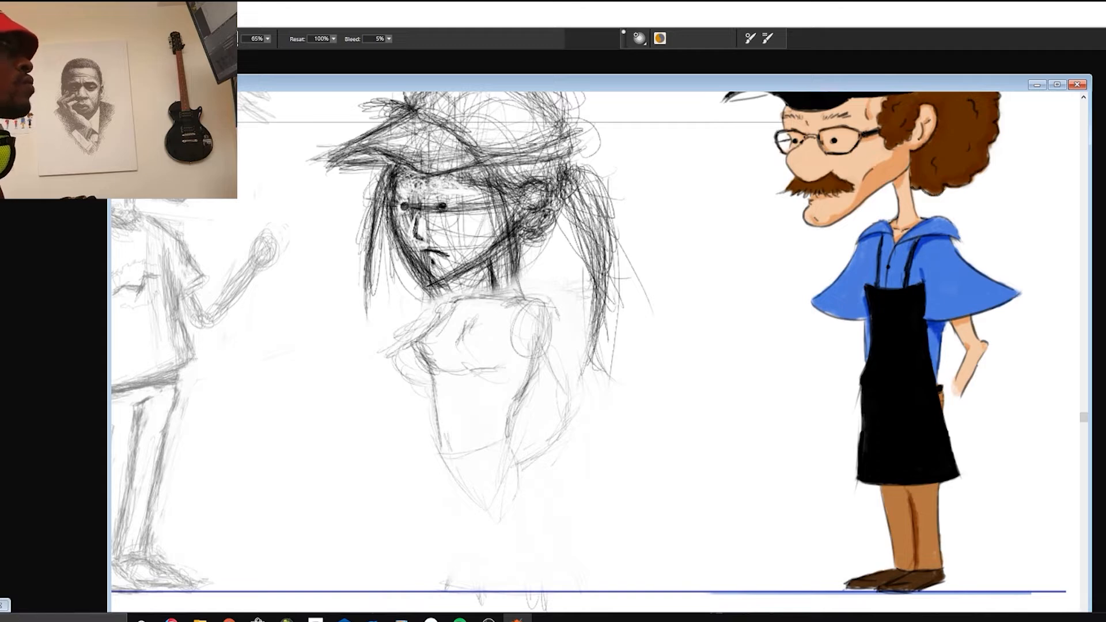
# Redraw the rear arm bent at the elbow with the forearm returning to the waist, and restate the front shoulder line.
pyautogui.moveTo(546, 304); pyautogui.dragTo(565, 373)
pyautogui.moveTo(536, 338); pyautogui.dragTo(576, 416)
pyautogui.moveTo(585, 411)
pyautogui.mouseDown()
pyautogui.moveTo(510, 454)
pyautogui.moveTo(525, 445)
pyautogui.mouseUp()
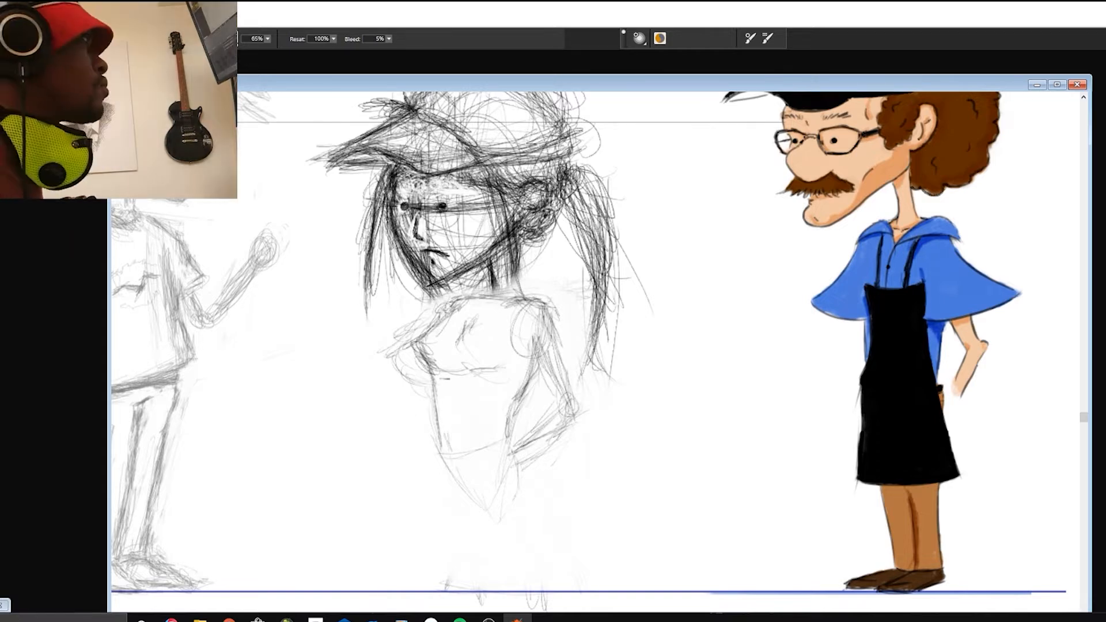
pyautogui.moveTo(449, 305); pyautogui.dragTo(431, 329)
# Rough in a circle for the front hand and long tapering legs below the waistline.
pyautogui.moveTo(432, 447); pyautogui.dragTo(424, 480)
pyautogui.moveTo(407, 483)
pyautogui.mouseDown()
pyautogui.moveTo(387, 506)
pyautogui.moveTo(358, 369)
pyautogui.moveTo(440, 525)
pyautogui.mouseUp()
pyautogui.moveTo(467, 363); pyautogui.dragTo(458, 524)
pyautogui.moveTo(385, 372); pyautogui.dragTo(443, 526)
pyautogui.moveTo(397, 354)
pyautogui.mouseDown()
pyautogui.moveTo(362, 451)
pyautogui.moveTo(443, 526)
pyautogui.mouseUp()
pyautogui.moveTo(415, 397)
pyautogui.mouseDown()
pyautogui.moveTo(437, 597)
pyautogui.moveTo(495, 448)
pyautogui.mouseUp()
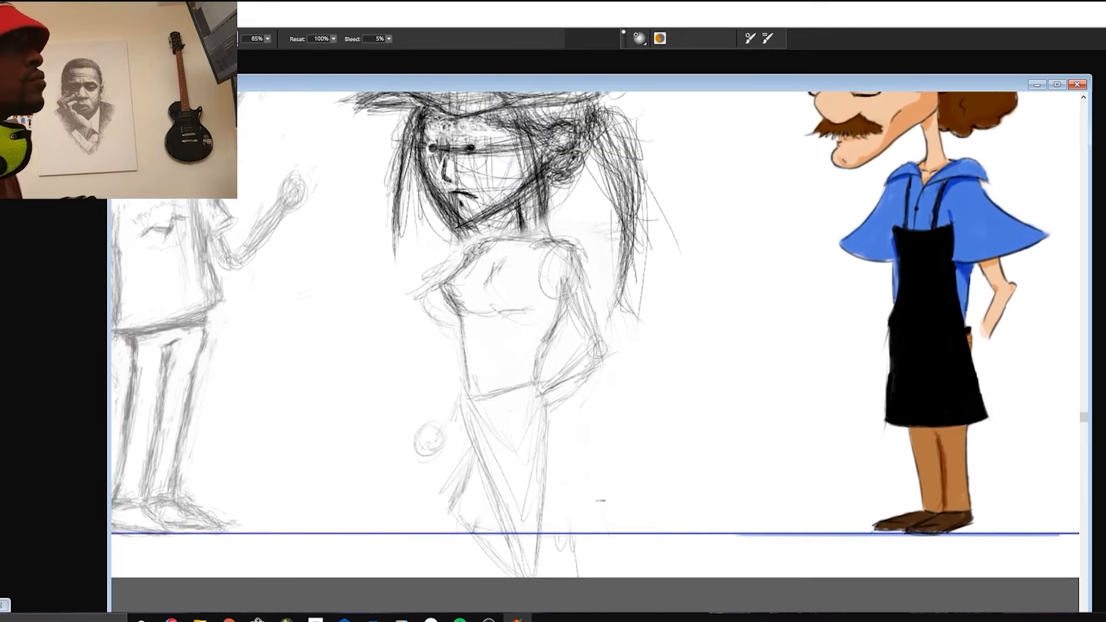
# Select the whole body sketch below the chin, scale it down with a free transform and commit it.
pyautogui.press('r')
pyautogui.moveTo(427, 235)
pyautogui.mouseDown()
pyautogui.moveTo(584, 474)
pyautogui.moveTo(590, 437)
pyautogui.moveTo(610, 578)
pyautogui.mouseUp()
pyautogui.hotkey('ctrl', 'd')
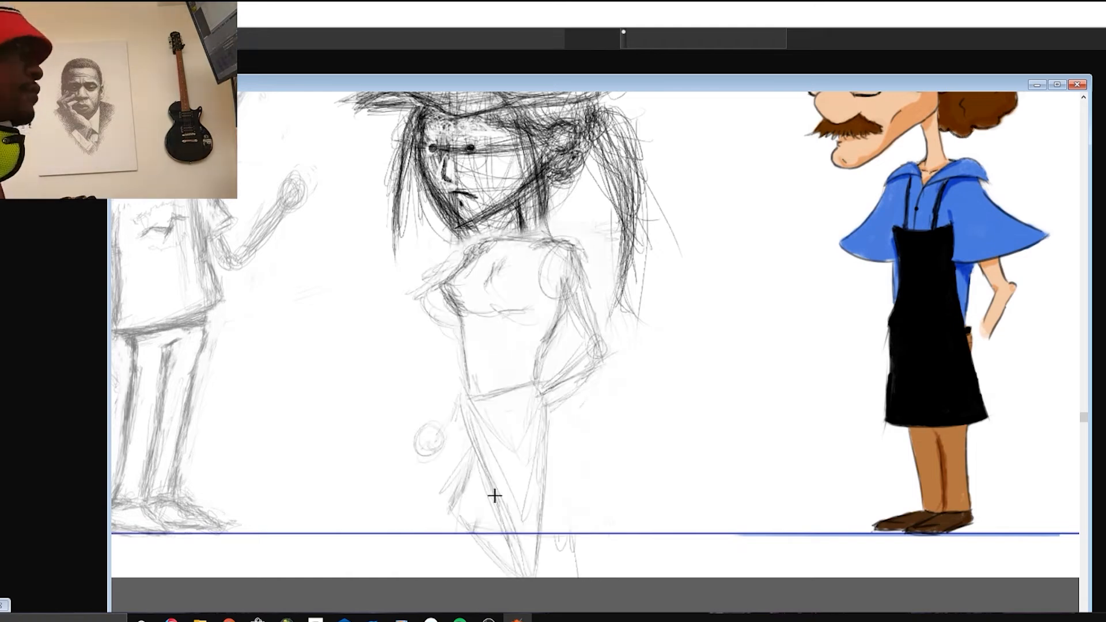
pyautogui.hotkey('ctrl', 'alt', 't')
pyautogui.moveTo(413, 235); pyautogui.dragTo(443, 289)
pyautogui.press('b')
pyautogui.click(620, 355)
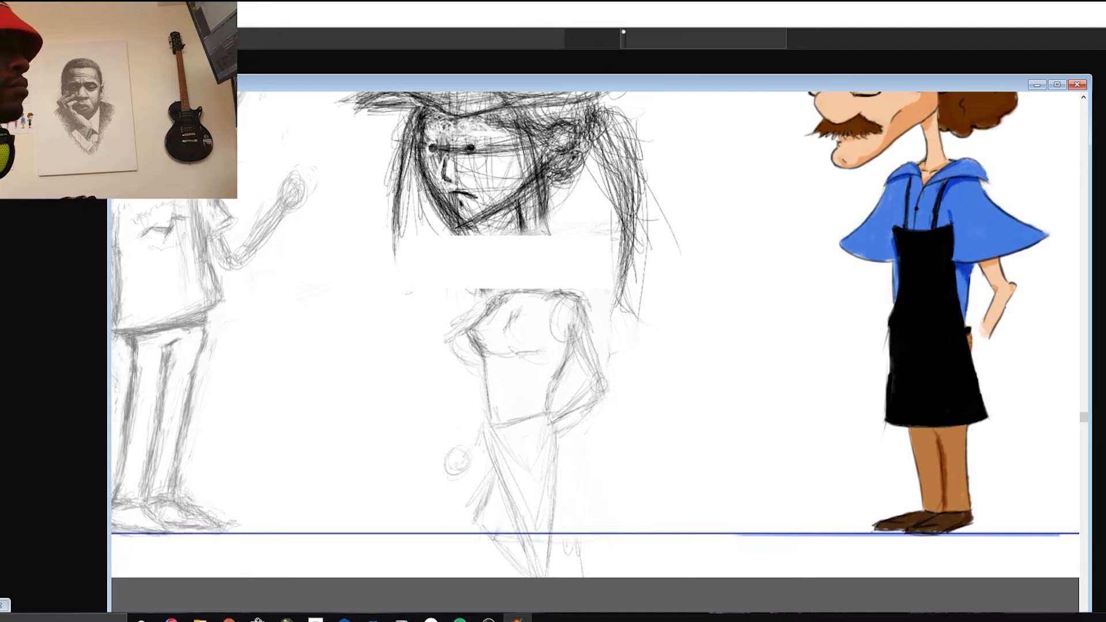
# Move the scaled body up against the chin and nudge it sideways to line up beneath the neck.
pyautogui.moveTo(502, 431); pyautogui.dragTo(504, 378)
pyautogui.hotkey('shift', 'Right')
pyautogui.hotkey('shift', 'Left')
pyautogui.hotkey('shift', 'Left')
pyautogui.hotkey('shift', 'Up')
pyautogui.hotkey('shift', 'Right')
pyautogui.hotkey('shift', 'Right')
pyautogui.hotkey('shift', 'Right')
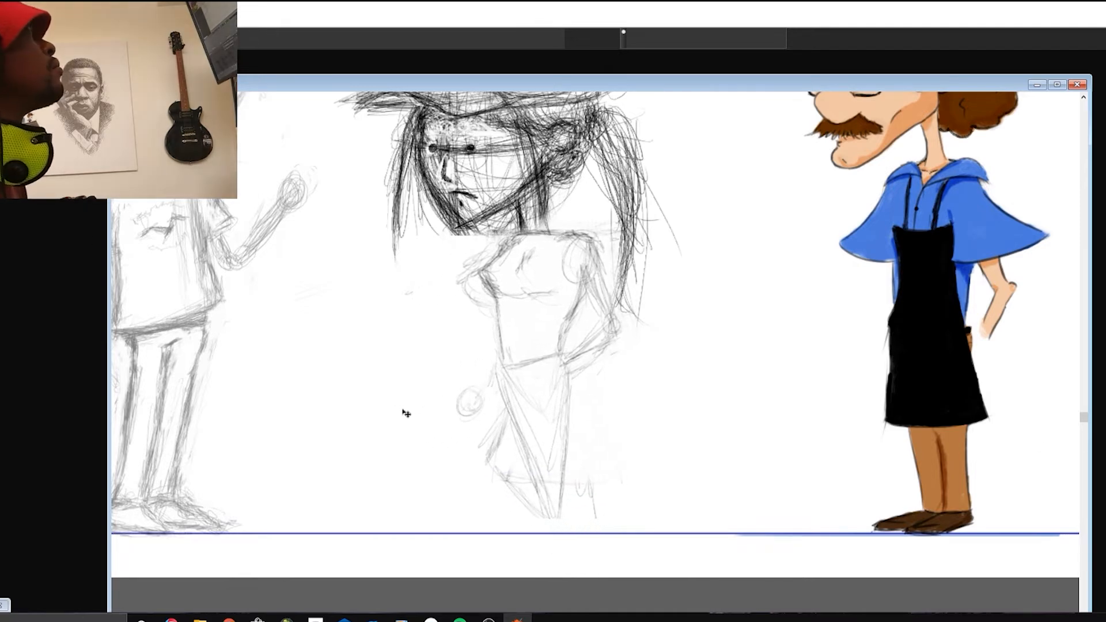
pyautogui.hotkey('shift', 'Left')
pyautogui.hotkey('shift', 'Left')
pyautogui.hotkey('shift', 'Left')
pyautogui.hotkey('shift', 'Left')
pyautogui.hotkey('shift', 'Left')
pyautogui.hotkey('shift', 'Left')
pyautogui.hotkey('shift', 'Right')
pyautogui.hotkey('shift', 'Right')
pyautogui.hotkey('shift', 'Right')
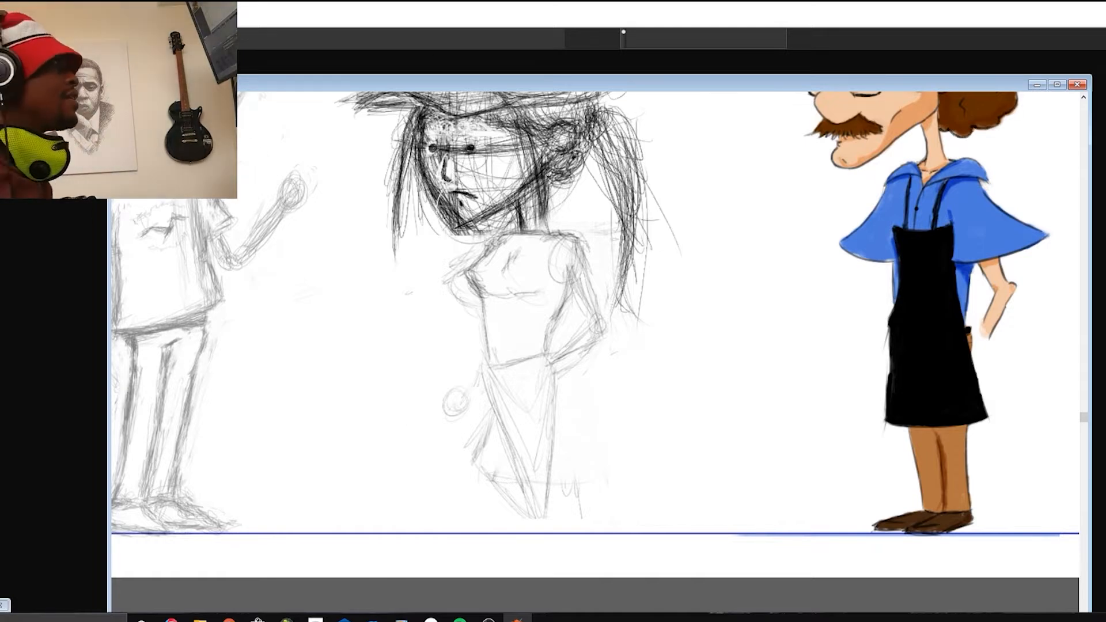
# Rework the frowning mouth into small lips and darken the torso outline, undoing stray strokes.
pyautogui.moveTo(472, 197); pyautogui.dragTo(453, 199)
pyautogui.press('b')
pyautogui.hotkey('ctrl', 'z')
pyautogui.hotkey('ctrl', 'z')
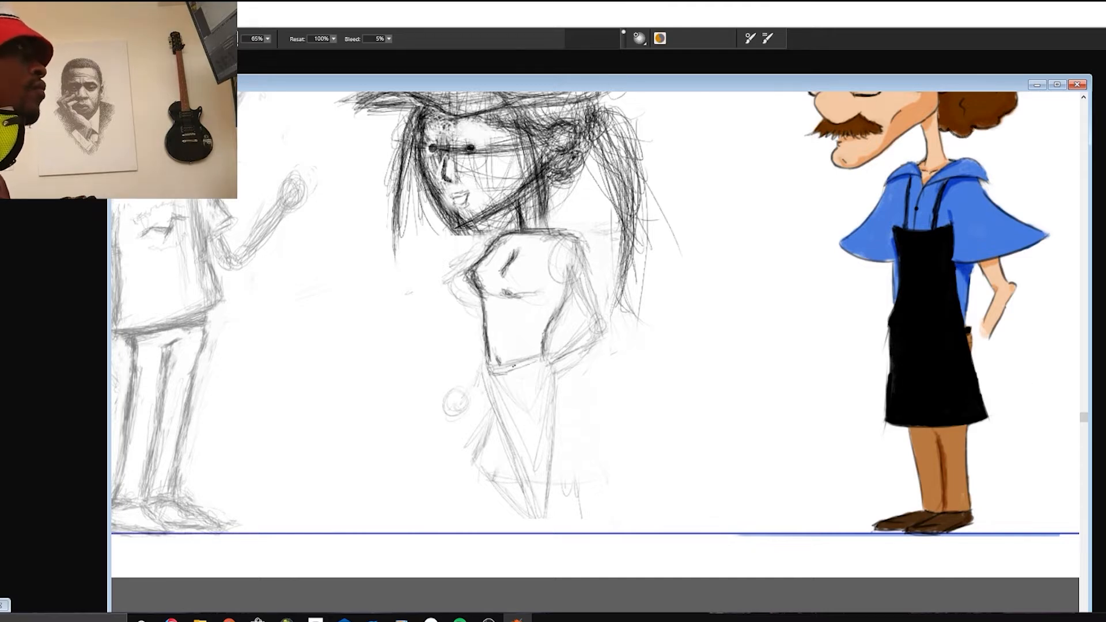
# Sketch the hips and rear leg down to a foot on the ground line, and darken the leg's outer contour.
pyautogui.moveTo(494, 369)
pyautogui.mouseDown()
pyautogui.moveTo(544, 357)
pyautogui.moveTo(536, 430)
pyautogui.mouseUp()
pyautogui.moveTo(535, 429)
pyautogui.mouseDown()
pyautogui.moveTo(556, 383)
pyautogui.moveTo(549, 461)
pyautogui.mouseUp()
pyautogui.moveTo(493, 402); pyautogui.dragTo(531, 487)
pyautogui.moveTo(507, 421); pyautogui.dragTo(542, 527)
pyautogui.moveTo(518, 528); pyautogui.dragTo(540, 528)
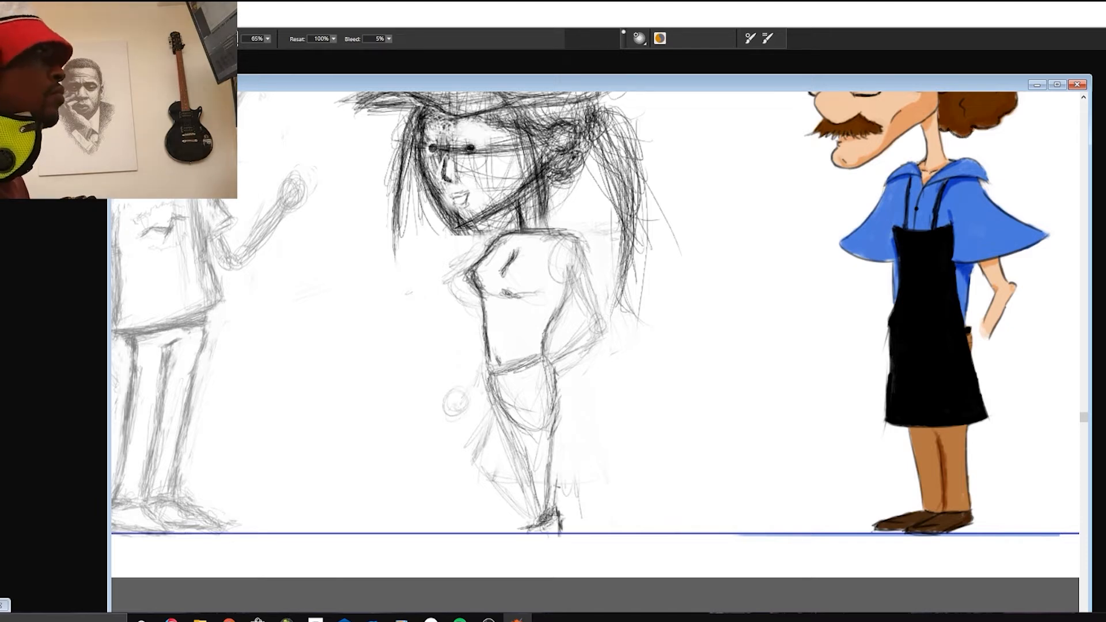
pyautogui.moveTo(562, 357); pyautogui.dragTo(550, 400)
pyautogui.moveTo(551, 433); pyautogui.dragTo(540, 511)
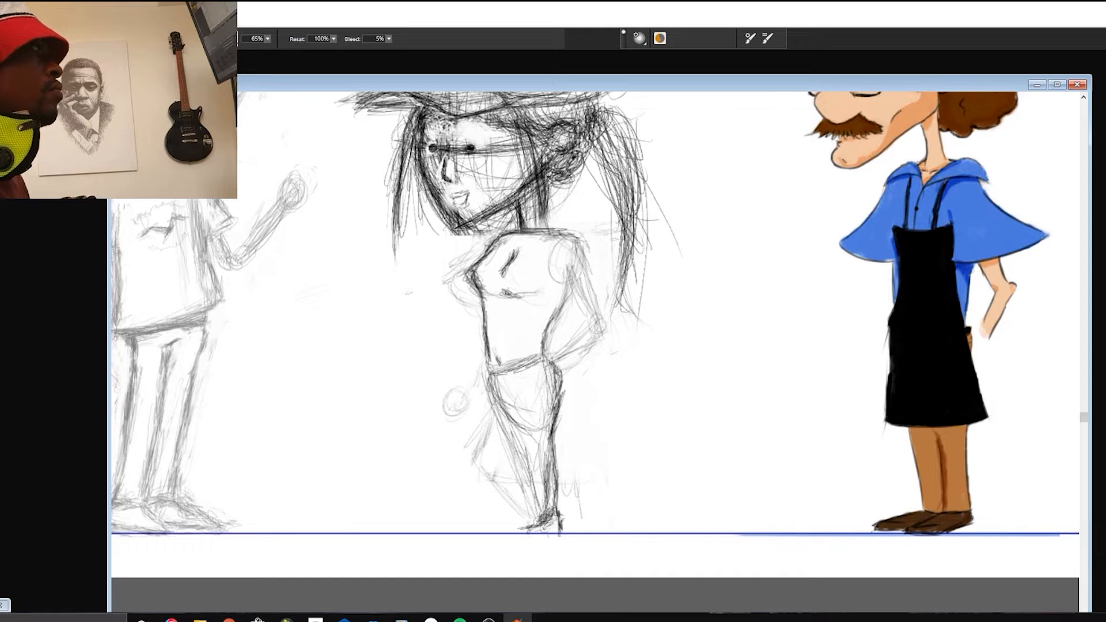
# Sketch the front leg with a bent knee and define the inner thigh and crotch lines.
pyautogui.moveTo(511, 374); pyautogui.dragTo(539, 473)
pyautogui.moveTo(524, 433); pyautogui.dragTo(536, 510)
pyautogui.moveTo(512, 363)
pyautogui.mouseDown()
pyautogui.moveTo(521, 433)
pyautogui.moveTo(507, 519)
pyautogui.mouseUp()
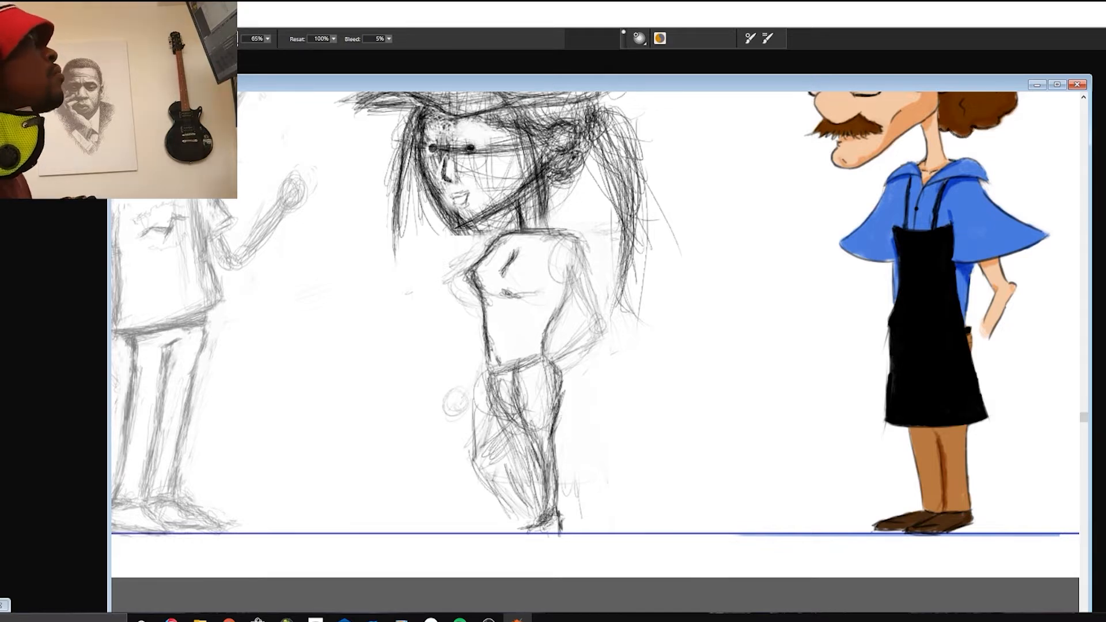
pyautogui.moveTo(485, 381); pyautogui.dragTo(501, 461)
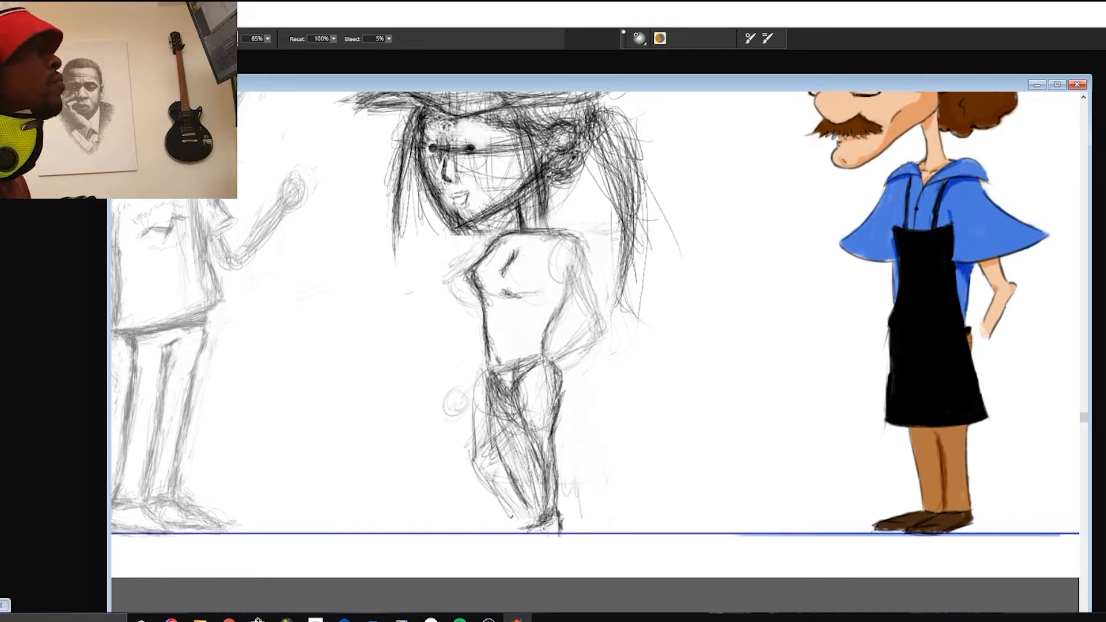
# Sketch the front foot with a long sole line along the ground, and strengthen the shin between the legs.
pyautogui.moveTo(473, 527); pyautogui.dragTo(536, 523)
pyautogui.moveTo(397, 519)
pyautogui.mouseDown()
pyautogui.moveTo(530, 521)
pyautogui.moveTo(539, 510)
pyautogui.mouseUp()
pyautogui.moveTo(541, 431); pyautogui.dragTo(533, 516)
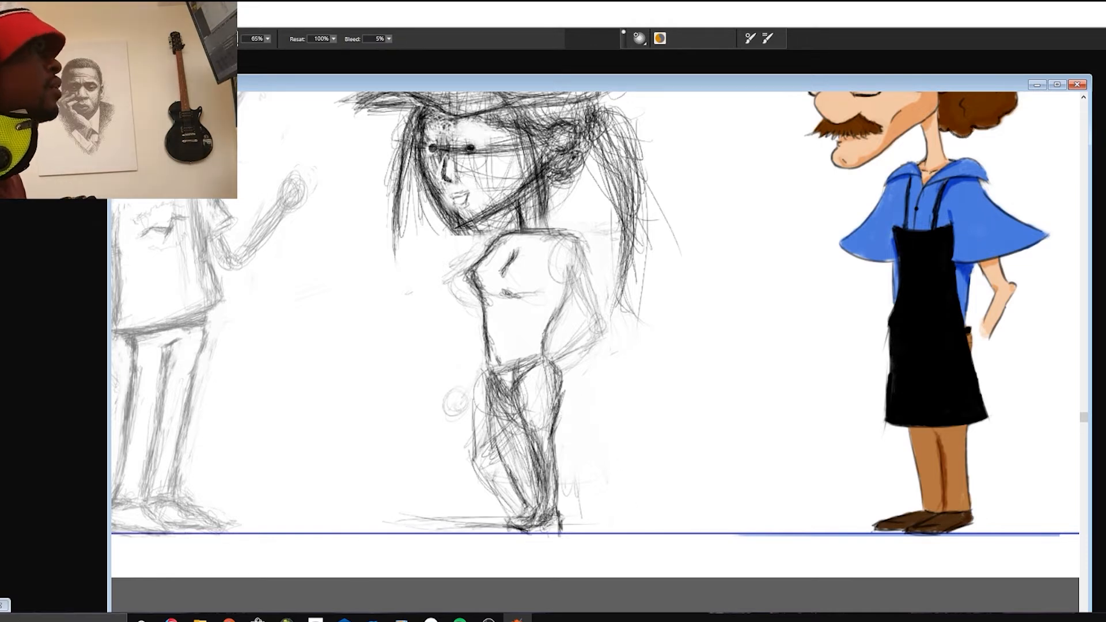
pyautogui.moveTo(520, 415); pyautogui.dragTo(528, 492)
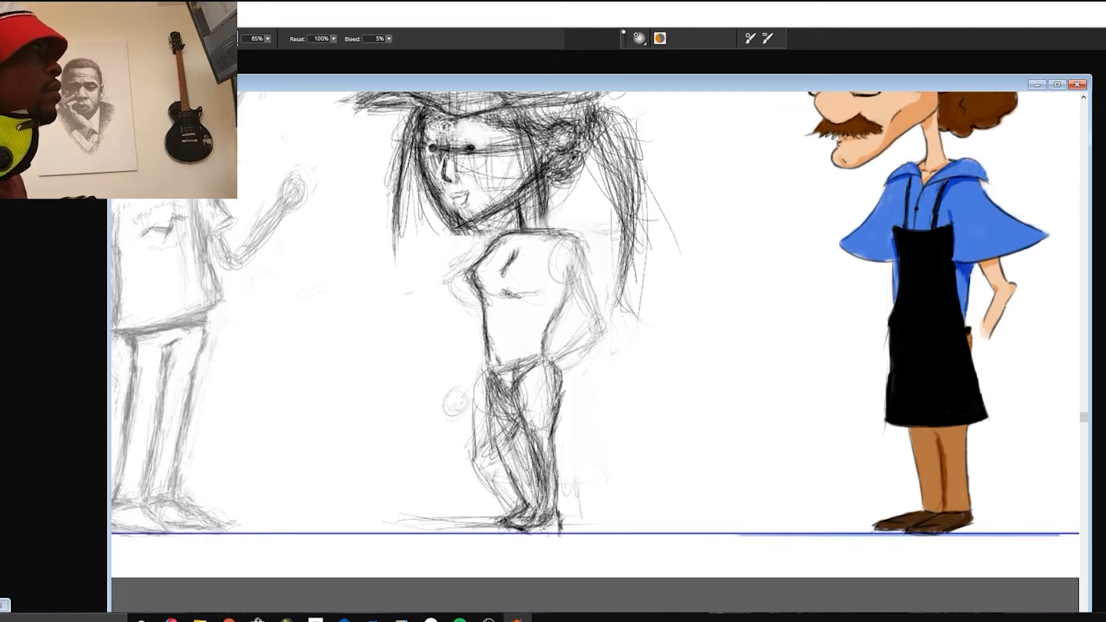
# Refine the inner line of the rear arm, darken the front waist contour and rough in the front upper arm.
pyautogui.moveTo(579, 245); pyautogui.dragTo(603, 294)
pyautogui.moveTo(550, 260)
pyautogui.mouseDown()
pyautogui.moveTo(583, 279)
pyautogui.moveTo(529, 328)
pyautogui.moveTo(551, 365)
pyautogui.mouseUp()
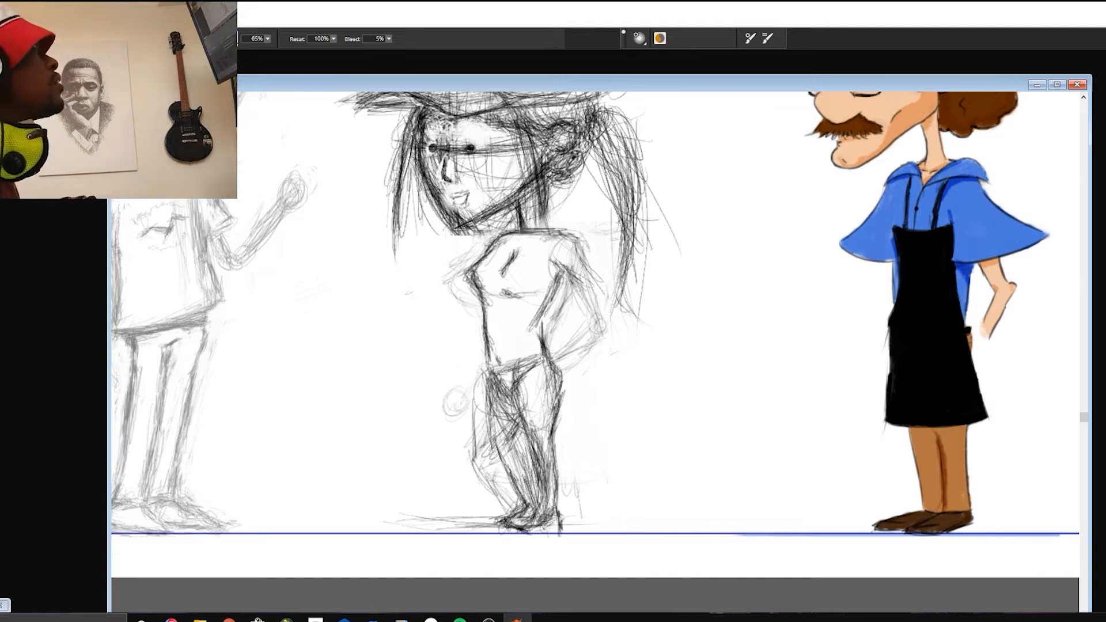
pyautogui.moveTo(482, 307); pyautogui.dragTo(489, 362)
pyautogui.moveTo(450, 266); pyautogui.dragTo(483, 309)
pyautogui.moveTo(429, 250); pyautogui.dragTo(471, 285)
# Push the front knee outward by redrawing the thigh and the shin down to the ankle.
pyautogui.moveTo(476, 381); pyautogui.dragTo(443, 432)
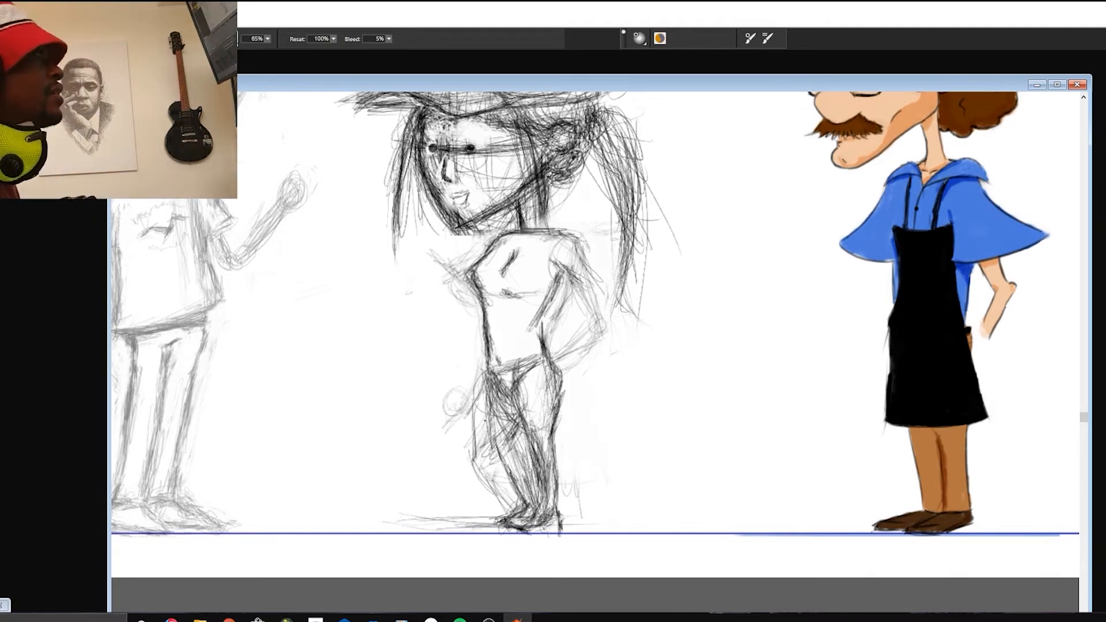
pyautogui.moveTo(488, 348); pyautogui.dragTo(463, 435)
pyautogui.moveTo(489, 389)
pyautogui.mouseDown()
pyautogui.moveTo(453, 456)
pyautogui.moveTo(513, 515)
pyautogui.mouseUp()
pyautogui.moveTo(482, 463); pyautogui.dragTo(514, 516)
pyautogui.moveTo(500, 402)
pyautogui.mouseDown()
pyautogui.moveTo(481, 446)
pyautogui.moveTo(519, 509)
pyautogui.mouseUp()
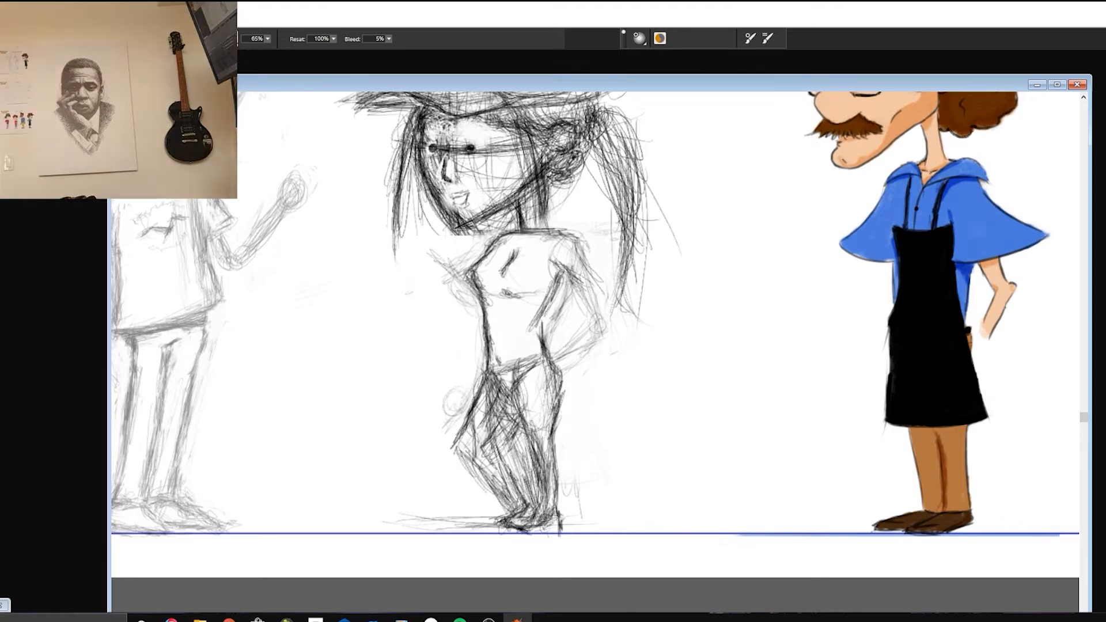
# Restate the waistline, and erase the heavy strokes of the rear leg and inner thigh.
pyautogui.moveTo(533, 327)
pyautogui.mouseDown()
pyautogui.moveTo(535, 358)
pyautogui.moveTo(495, 364)
pyautogui.mouseUp()
pyautogui.moveTo(543, 360)
pyautogui.mouseDown()
pyautogui.moveTo(513, 391)
pyautogui.moveTo(540, 447)
pyautogui.mouseUp()
pyautogui.press('n')
pyautogui.moveTo(512, 409); pyautogui.dragTo(527, 469)
pyautogui.moveTo(560, 377); pyautogui.dragTo(544, 502)
pyautogui.moveTo(544, 328); pyautogui.dragTo(556, 400)
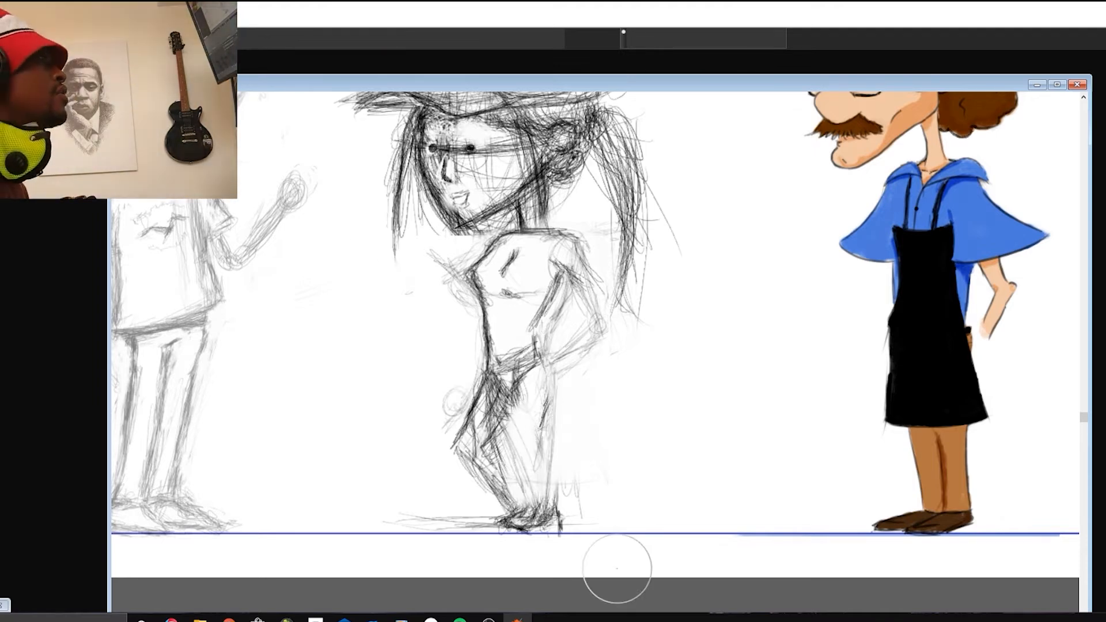
pyautogui.moveTo(498, 371)
pyautogui.mouseDown()
pyautogui.moveTo(533, 355)
pyautogui.moveTo(554, 388)
pyautogui.mouseUp()
# Redraw the rear hip and leg contour, and touch up the rear armpit and front chest.
pyautogui.press('b')
pyautogui.moveTo(539, 345)
pyautogui.mouseDown()
pyautogui.moveTo(552, 386)
pyautogui.moveTo(545, 412)
pyautogui.mouseUp()
pyautogui.moveTo(552, 381); pyautogui.dragTo(542, 488)
pyautogui.moveTo(540, 461); pyautogui.dragTo(545, 512)
pyautogui.moveTo(564, 281)
pyautogui.mouseDown()
pyautogui.moveTo(533, 328)
pyautogui.moveTo(550, 290)
pyautogui.mouseUp()
pyautogui.moveTo(509, 278)
pyautogui.mouseDown()
pyautogui.moveTo(534, 377)
pyautogui.moveTo(458, 256)
pyautogui.mouseUp()
# Erase excess strokes around the foot and front torso, and redraw the front contour from chest to hip.
pyautogui.press('n')
pyautogui.moveTo(502, 510); pyautogui.dragTo(510, 462)
pyautogui.press('b')
pyautogui.moveTo(486, 314); pyautogui.dragTo(502, 351)
pyautogui.press('n')
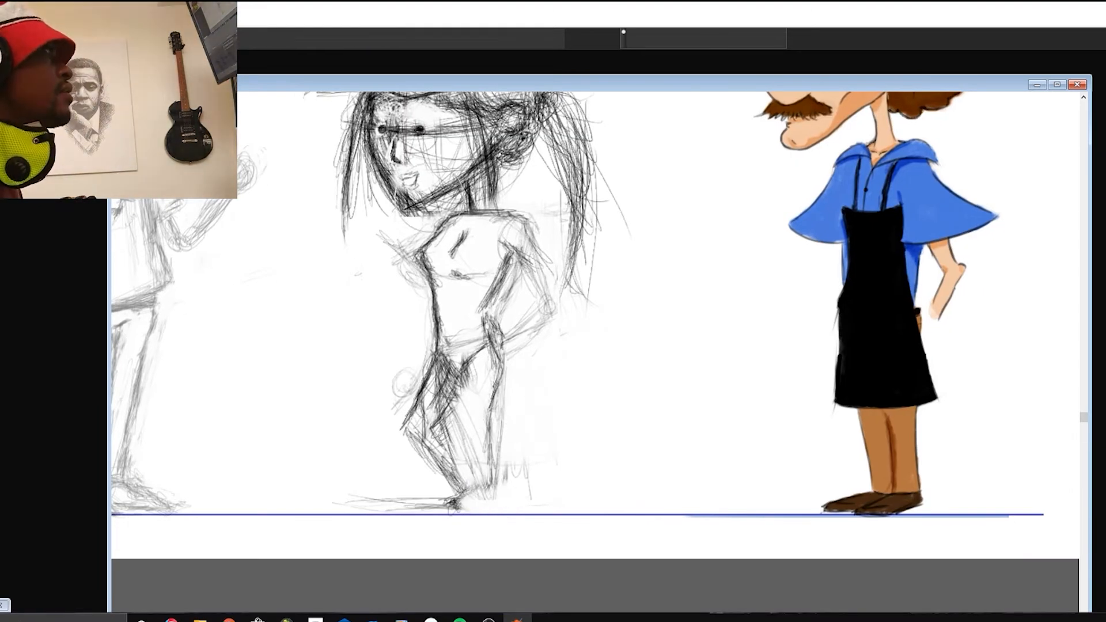
pyautogui.moveTo(426, 299); pyautogui.dragTo(431, 339)
pyautogui.press('b')
pyautogui.moveTo(427, 278); pyautogui.dragTo(436, 305)
pyautogui.moveTo(430, 282)
pyautogui.mouseDown()
pyautogui.moveTo(439, 316)
pyautogui.moveTo(508, 346)
pyautogui.moveTo(443, 392)
pyautogui.mouseUp()
# Clean up the rear leg strokes and sketch a wider rear leg with a foot resting on the ground line.
pyautogui.press('n')
pyautogui.press('b')
pyautogui.moveTo(505, 339); pyautogui.dragTo(497, 387)
pyautogui.moveTo(495, 448)
pyautogui.mouseDown()
pyautogui.moveTo(492, 508)
pyautogui.moveTo(504, 334)
pyautogui.moveTo(461, 347)
pyautogui.moveTo(514, 433)
pyautogui.moveTo(500, 511)
pyautogui.mouseUp()
pyautogui.press('n')
pyautogui.press('b')
pyautogui.press('n')
pyautogui.press('b')
pyautogui.moveTo(522, 396); pyautogui.dragTo(510, 501)
pyautogui.moveTo(515, 444); pyautogui.dragTo(505, 505)
pyautogui.moveTo(505, 496); pyautogui.dragTo(455, 518)
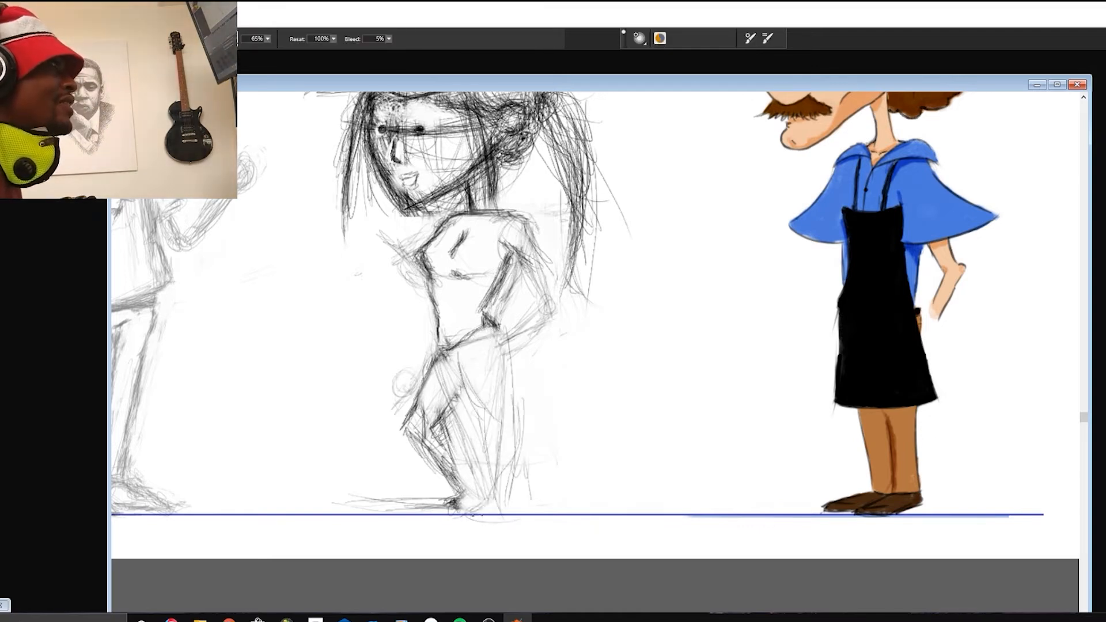
pyautogui.moveTo(510, 440)
pyautogui.mouseDown()
pyautogui.moveTo(479, 507)
pyautogui.moveTo(514, 523)
pyautogui.mouseUp()
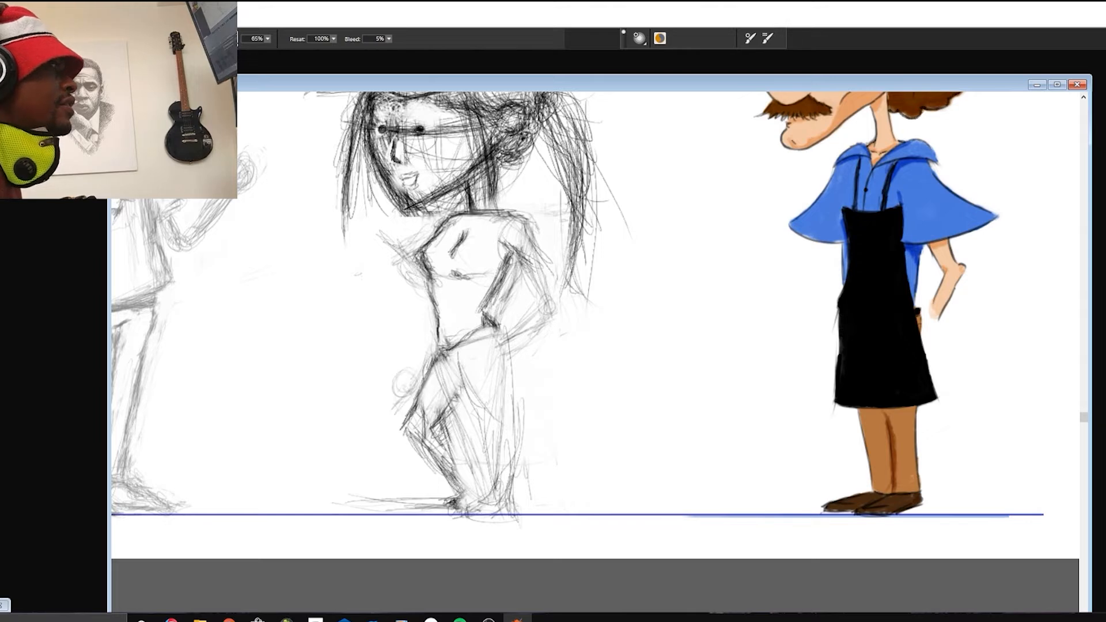
# Define the rear leg's inner contour from the crotch through the knee to the ankle, and its outer thigh.
pyautogui.moveTo(496, 459); pyautogui.dragTo(466, 512)
pyautogui.moveTo(459, 360); pyautogui.dragTo(500, 432)
pyautogui.moveTo(503, 334); pyautogui.dragTo(515, 426)
pyautogui.moveTo(468, 404)
pyautogui.mouseDown()
pyautogui.moveTo(503, 434)
pyautogui.moveTo(497, 509)
pyautogui.mouseUp()
pyautogui.moveTo(466, 383); pyautogui.dragTo(493, 468)
pyautogui.moveTo(462, 356); pyautogui.dragTo(485, 423)
pyautogui.moveTo(458, 357); pyautogui.dragTo(472, 395)
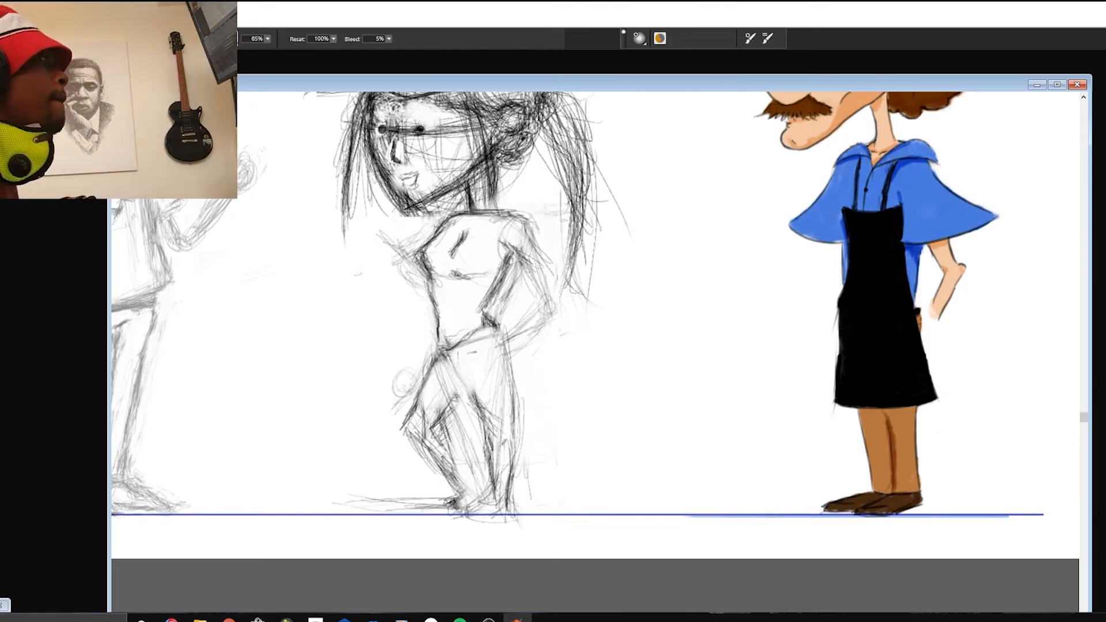
# Outline the rear hip's outer curve down the leg, and try strokes along the crotch and waistline.
pyautogui.hotkey('ctrl', 'z')
pyautogui.moveTo(497, 323)
pyautogui.mouseDown()
pyautogui.moveTo(518, 388)
pyautogui.moveTo(511, 483)
pyautogui.mouseUp()
pyautogui.moveTo(498, 323); pyautogui.dragTo(520, 367)
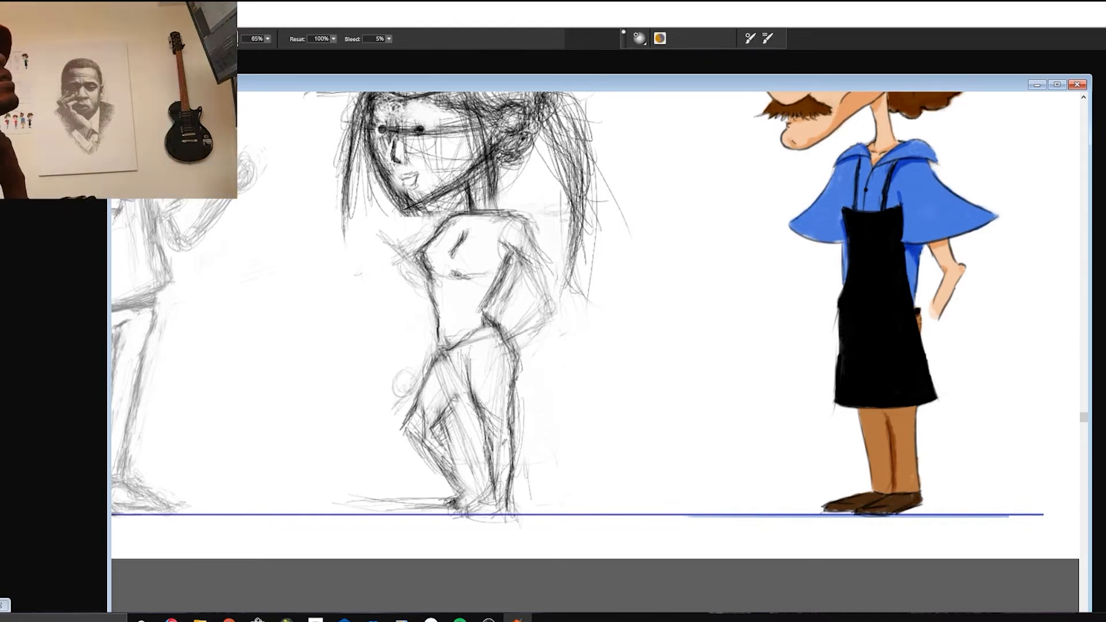
pyautogui.moveTo(444, 353); pyautogui.dragTo(464, 385)
pyautogui.moveTo(448, 352)
pyautogui.mouseDown()
pyautogui.moveTo(468, 383)
pyautogui.moveTo(503, 337)
pyautogui.mouseUp()
pyautogui.hotkey('ctrl', 'z')
# Cut out the front leg area, paste it back in place and nudge it slightly down and to the left.
pyautogui.moveTo(398, 376)
pyautogui.mouseDown()
pyautogui.moveTo(311, 378)
pyautogui.moveTo(356, 400)
pyautogui.moveTo(382, 516)
pyautogui.mouseUp()
pyautogui.press('r')
pyautogui.hotkey('ctrl', 'x')
pyautogui.hotkey('ctrl', 'shift', 'v')
pyautogui.moveTo(345, 430)
pyautogui.mouseDown()
pyautogui.moveTo(351, 419)
pyautogui.moveTo(316, 426)
pyautogui.mouseUp()
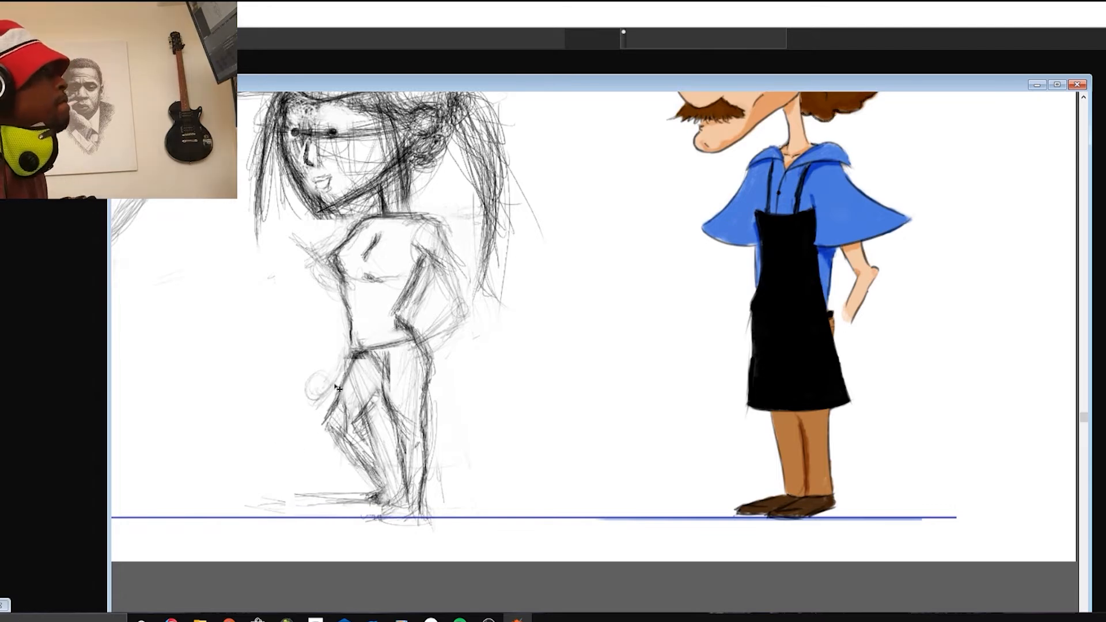
pyautogui.moveTo(374, 390); pyautogui.dragTo(372, 390)
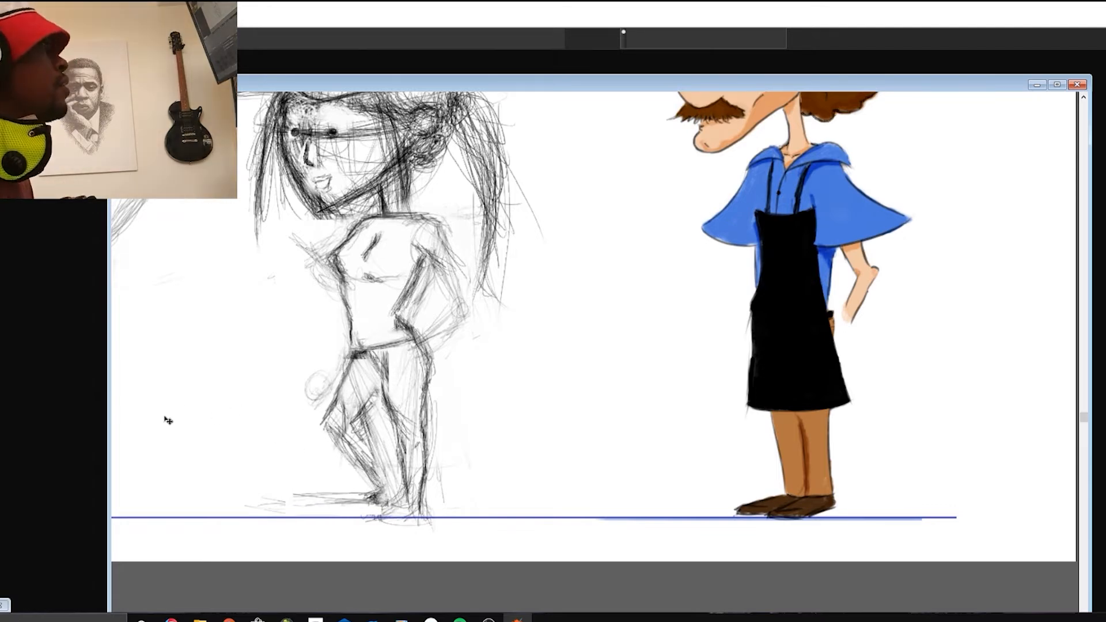
pyautogui.press('Down')
pyautogui.press('Down')
pyautogui.press('Left')
pyautogui.press('Left')
# Darken the front leg's contours from the knee down the shin to the foot.
pyautogui.press('b')
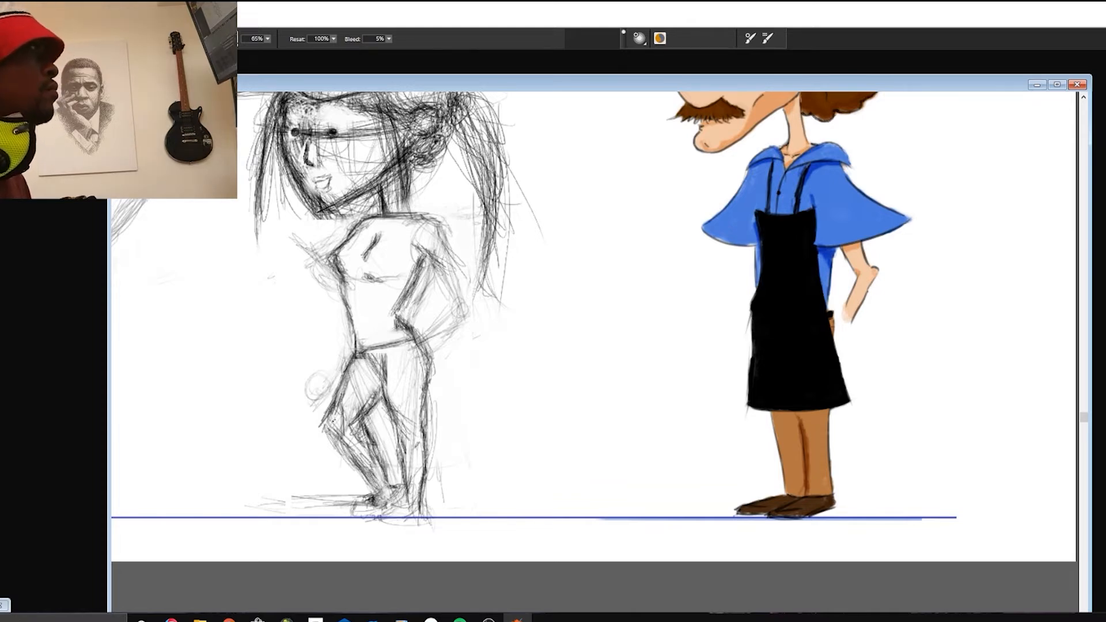
pyautogui.moveTo(333, 421); pyautogui.dragTo(367, 474)
pyautogui.moveTo(346, 427)
pyautogui.mouseDown()
pyautogui.moveTo(354, 460)
pyautogui.moveTo(436, 541)
pyautogui.moveTo(370, 525)
pyautogui.mouseUp()
# Select the torso between the shoulders and waist and transform it into a slightly smaller, slimmer shape.
pyautogui.press('r')
pyautogui.moveTo(321, 321)
pyautogui.mouseDown()
pyautogui.moveTo(482, 339)
pyautogui.moveTo(440, 338)
pyautogui.mouseUp()
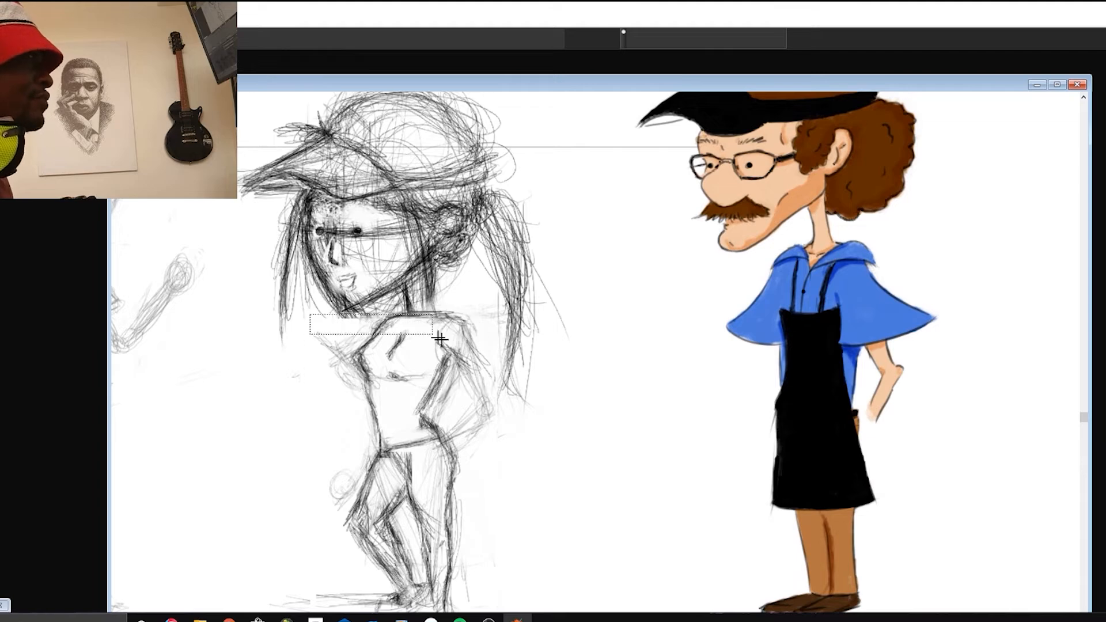
pyautogui.hotkey('ctrl', 'alt', 't')
pyautogui.moveTo(311, 449); pyautogui.dragTo(289, 454)
pyautogui.press('Return')
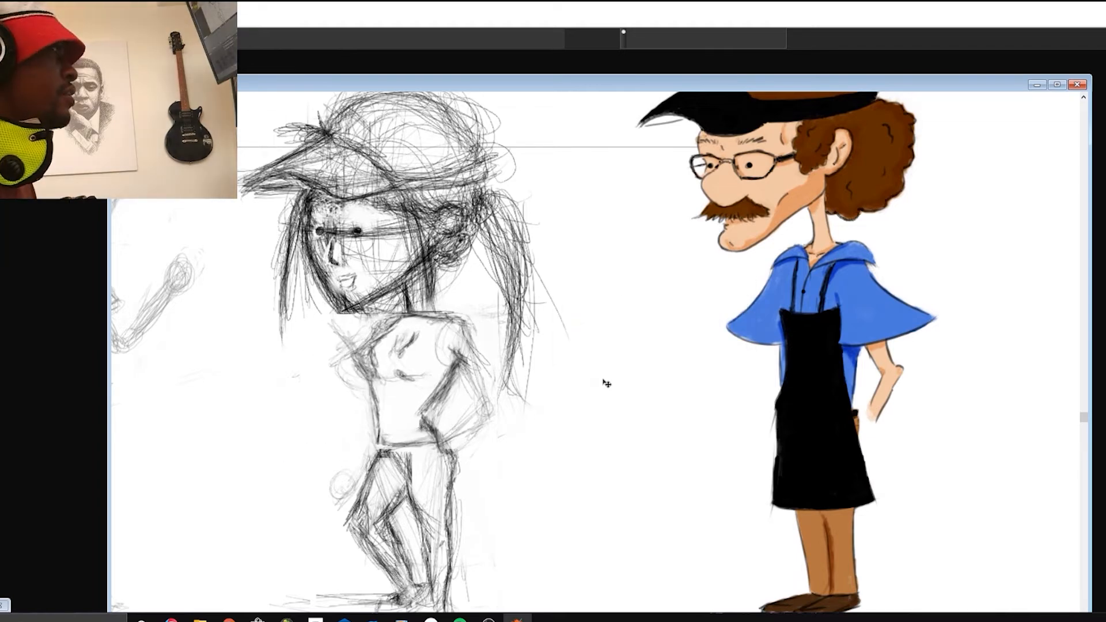
pyautogui.hotkey('ctrl', 'z')
pyautogui.hotkey('ctrl', 'z')
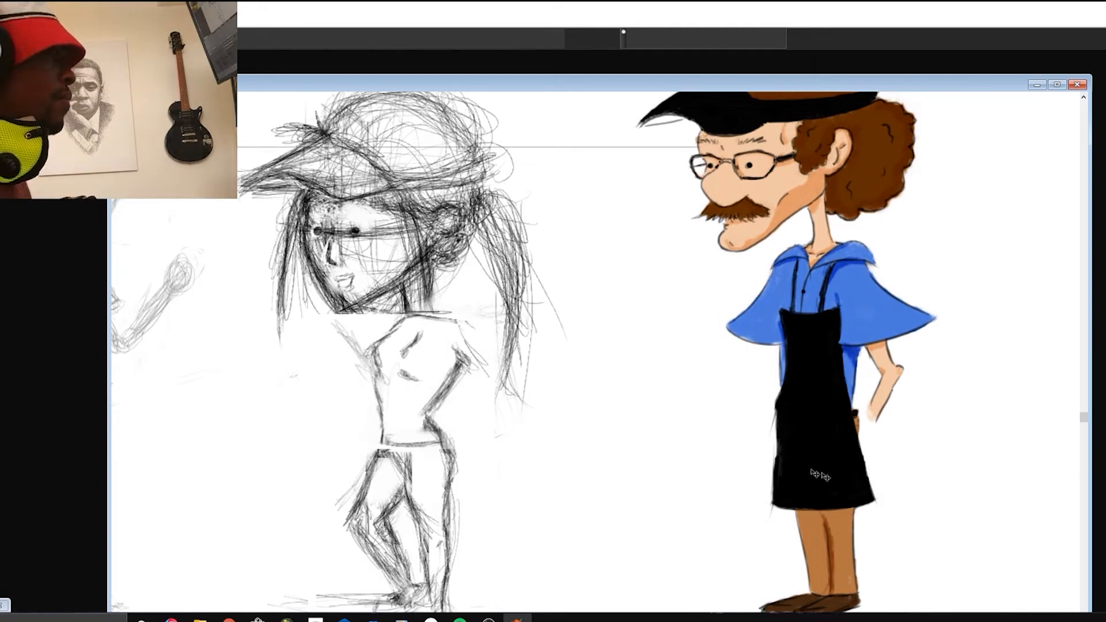
# Shift and nudge the torso sideways to align it between the head and the hips.
pyautogui.moveTo(820, 474); pyautogui.dragTo(801, 454)
pyautogui.moveTo(385, 348); pyautogui.dragTo(378, 346)
pyautogui.moveTo(351, 395); pyautogui.dragTo(344, 403)
pyautogui.press('Right')
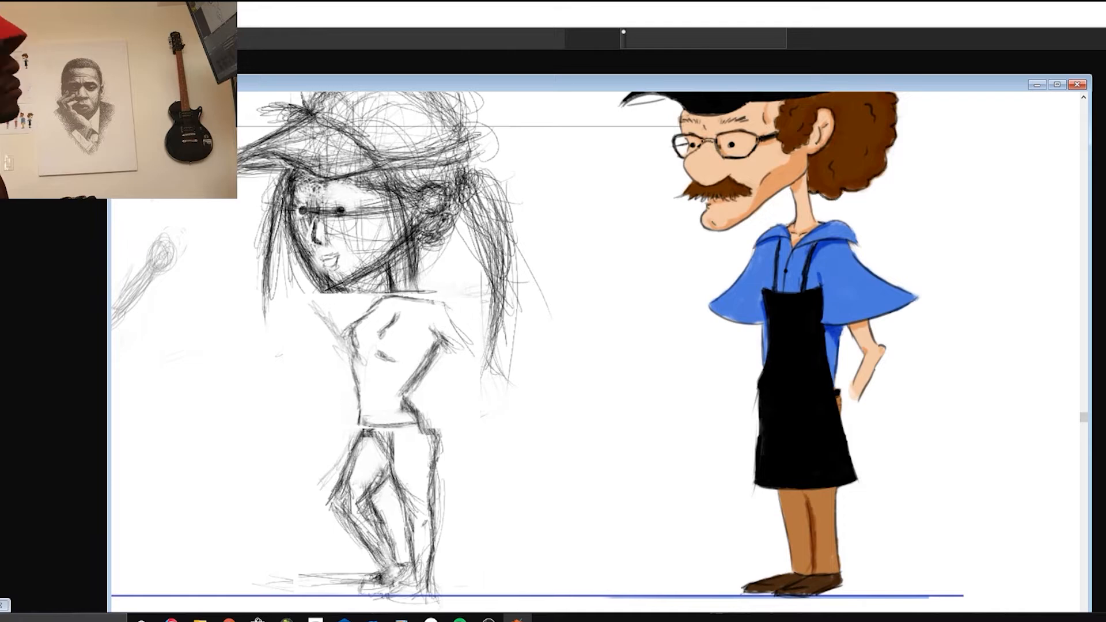
pyautogui.press('Left')
pyautogui.press('Left')
pyautogui.press('Right')
pyautogui.press('Right')
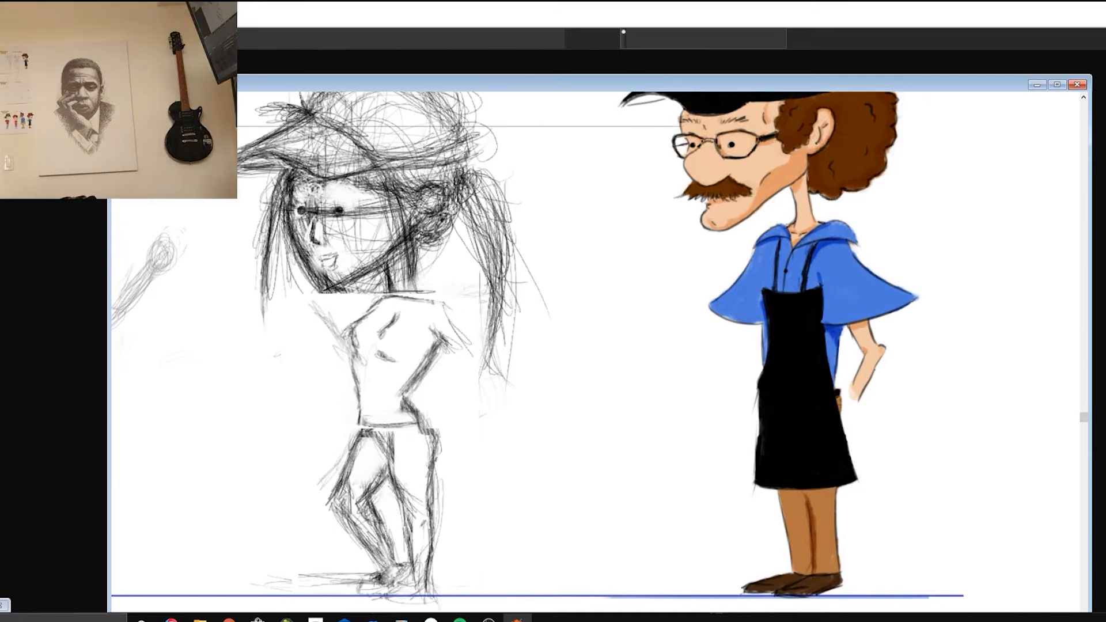
pyautogui.moveTo(314, 395); pyautogui.dragTo(369, 398)
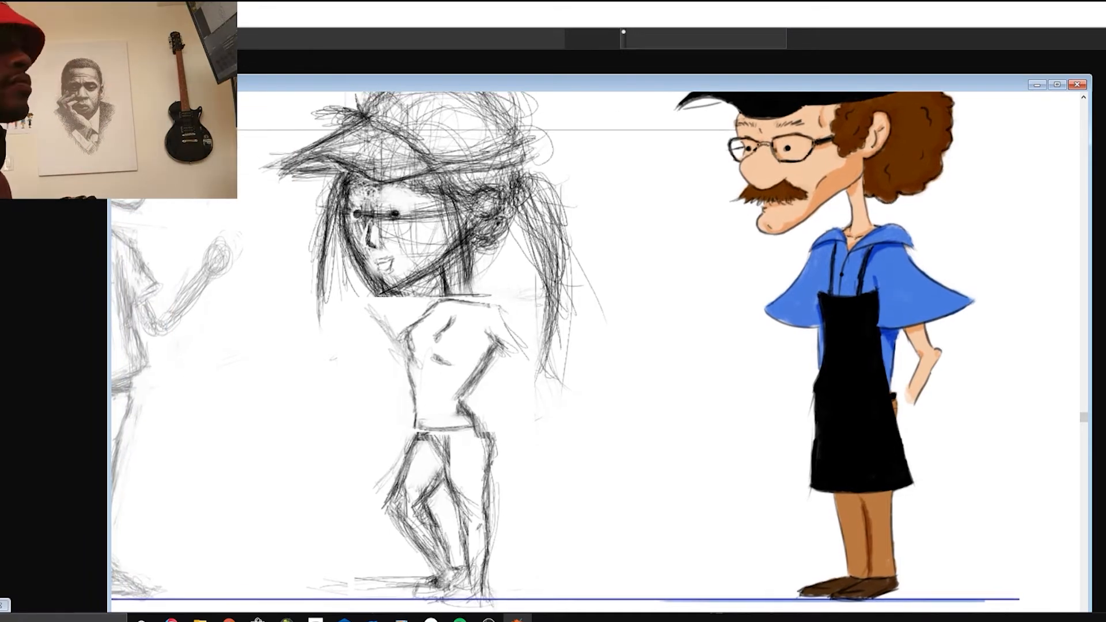
pyautogui.moveTo(862, 498); pyautogui.dragTo(862, 503)
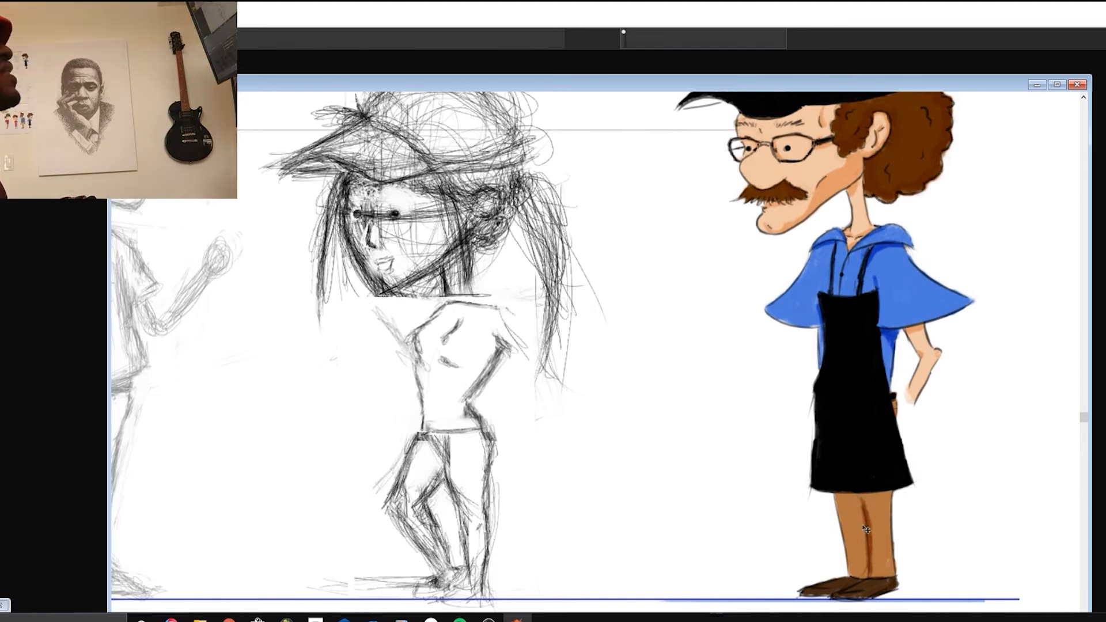
# Tilt the torso slightly with a free transform and commit the transformation.
pyautogui.moveTo(35, 205)
pyautogui.click(151, 239)
pyautogui.moveTo(371, 440); pyautogui.dragTo(365, 436)
pyautogui.click(625, 392)
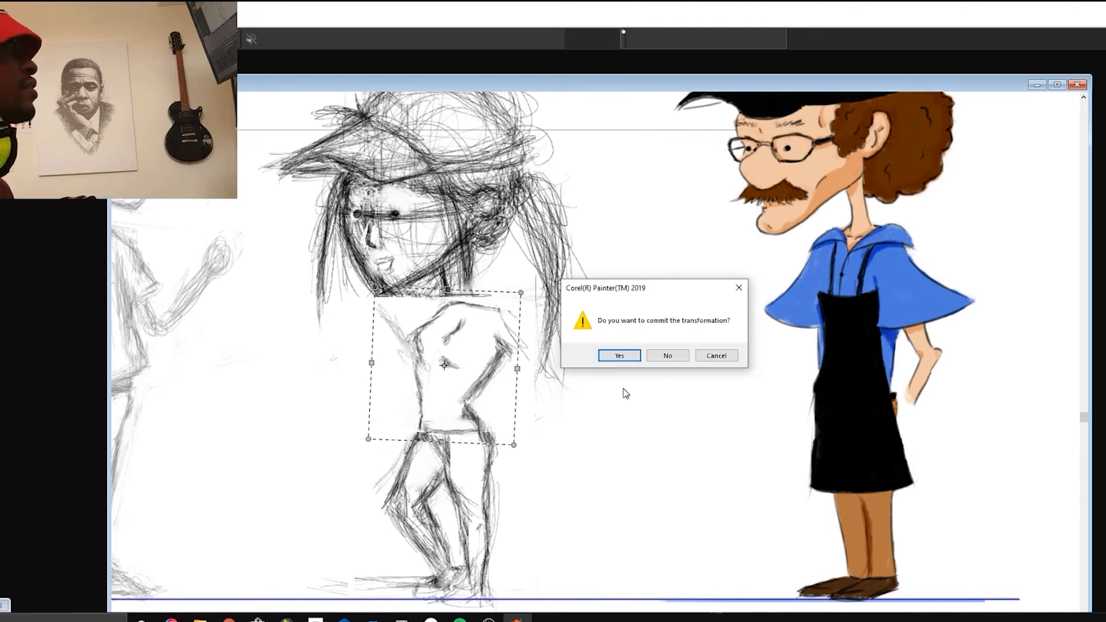
pyautogui.click(620, 355)
# Firm up the front torso contour from chest to waist and strengthen the outlines of both legs.
pyautogui.moveTo(583, 366); pyautogui.dragTo(587, 370)
pyautogui.moveTo(534, 417); pyautogui.dragTo(563, 389)
pyautogui.press('b')
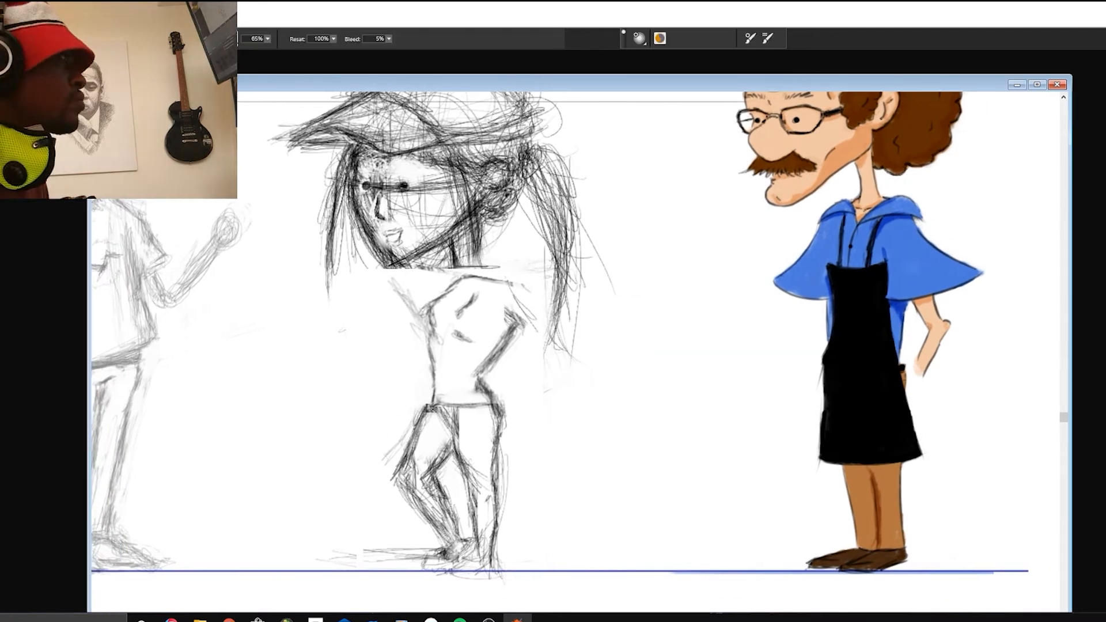
pyautogui.moveTo(434, 380); pyautogui.dragTo(437, 410)
pyautogui.moveTo(433, 361); pyautogui.dragTo(436, 403)
pyautogui.moveTo(432, 307); pyautogui.dragTo(435, 347)
pyautogui.moveTo(494, 433); pyautogui.dragTo(492, 549)
pyautogui.moveTo(456, 436); pyautogui.dragTo(428, 465)
pyautogui.moveTo(433, 409); pyautogui.dragTo(398, 464)
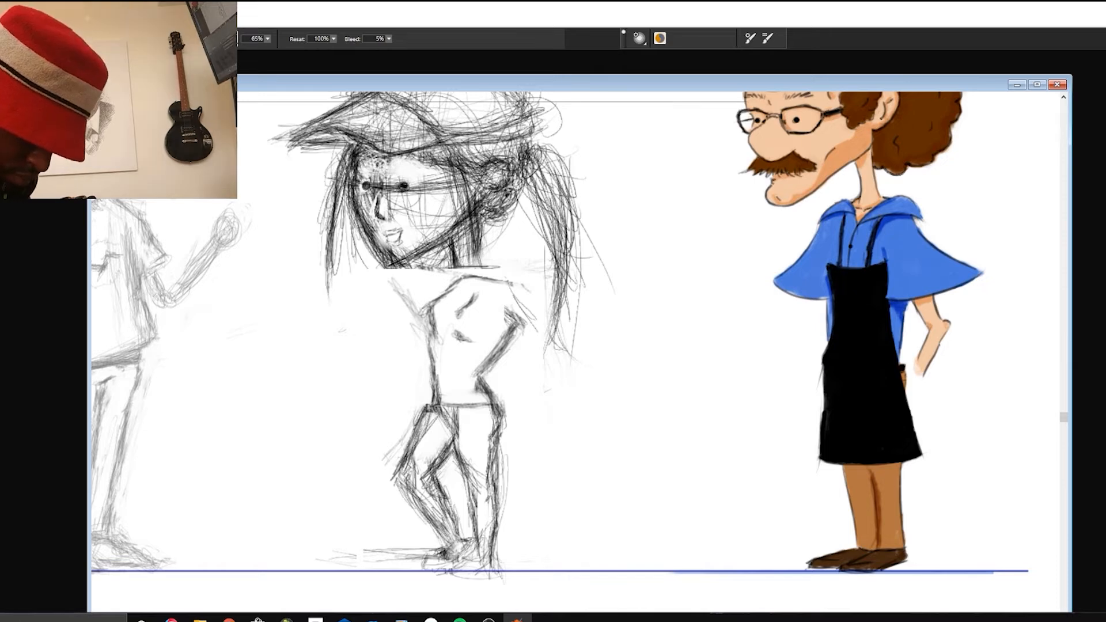
# Erase the stray lines at the front hip and sketch in both feet on the ground line.
pyautogui.press('n')
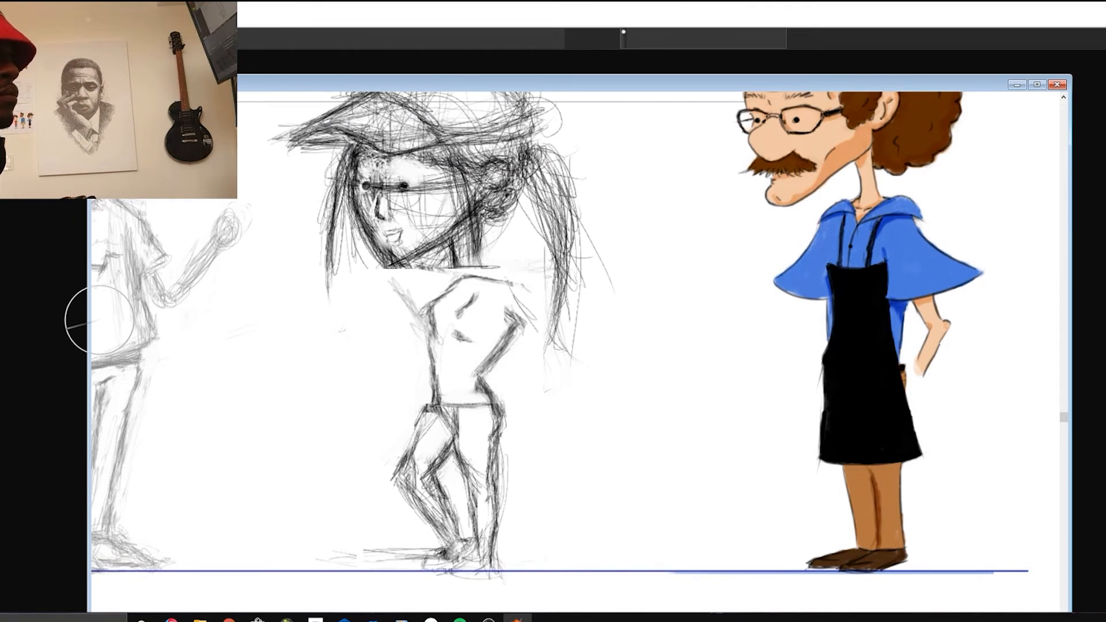
pyautogui.moveTo(410, 403); pyautogui.dragTo(385, 456)
pyautogui.press('b')
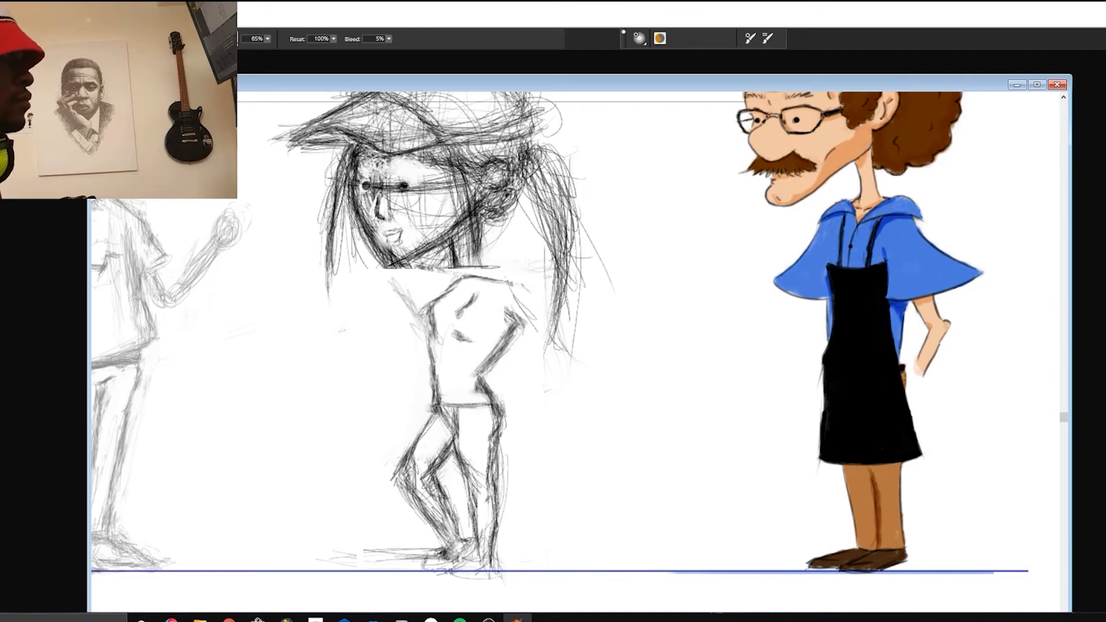
pyautogui.moveTo(474, 566)
pyautogui.mouseDown()
pyautogui.moveTo(499, 550)
pyautogui.moveTo(429, 568)
pyautogui.moveTo(466, 575)
pyautogui.moveTo(500, 554)
pyautogui.moveTo(427, 579)
pyautogui.mouseUp()
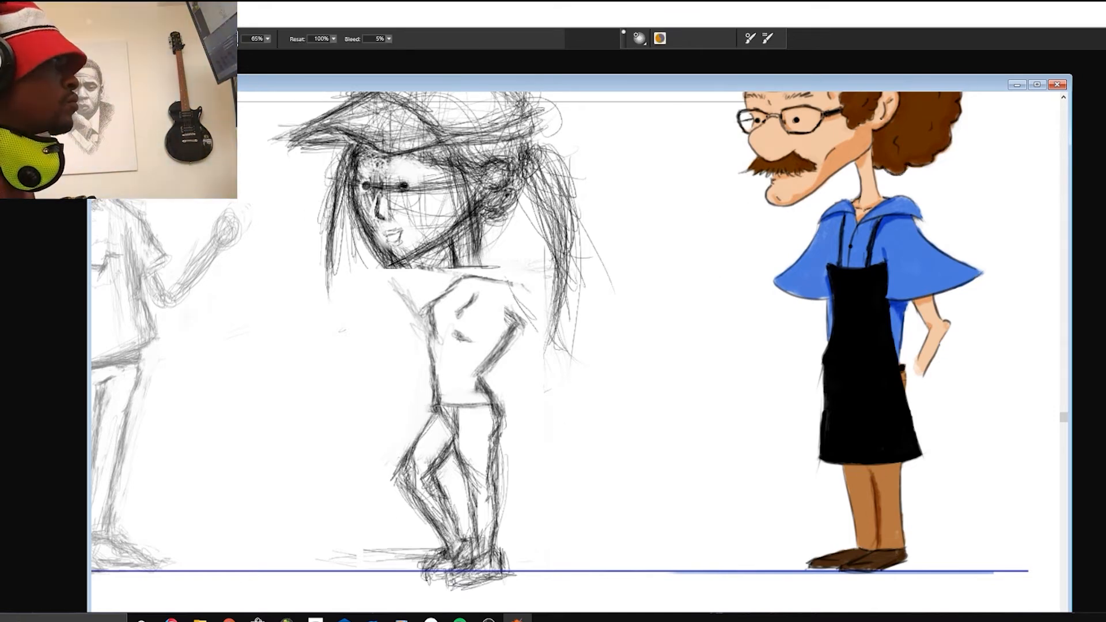
# Strengthen the knee, shin and thigh outlines of both legs and darken the front torso contour.
pyautogui.moveTo(406, 463); pyautogui.dragTo(431, 518)
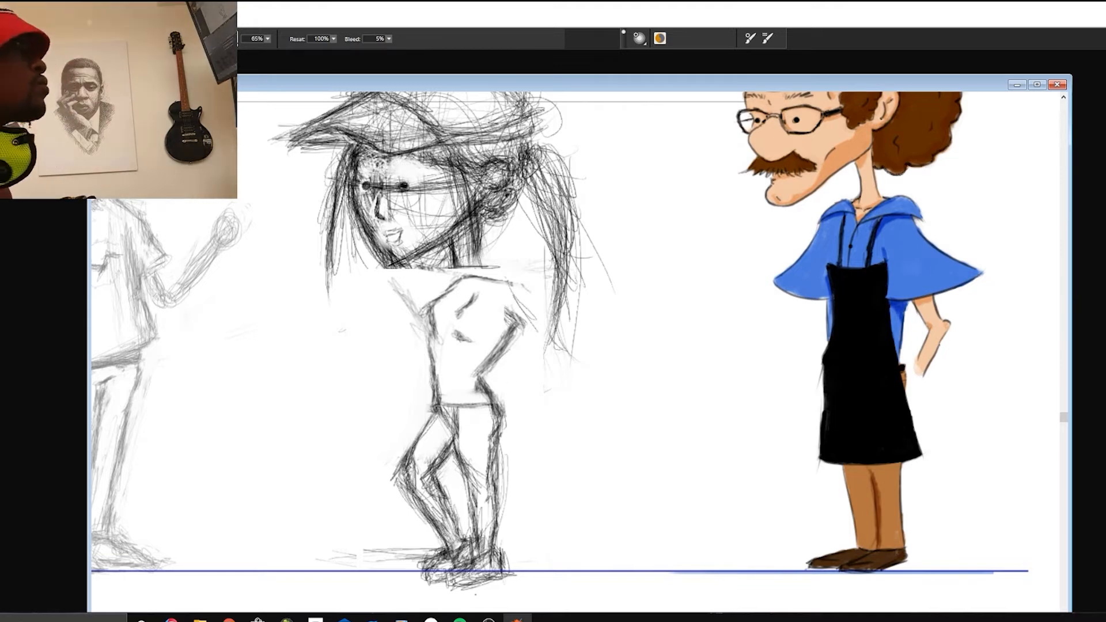
pyautogui.moveTo(427, 477); pyautogui.dragTo(458, 544)
pyautogui.moveTo(434, 412); pyautogui.dragTo(412, 455)
pyautogui.moveTo(453, 411)
pyautogui.mouseDown()
pyautogui.moveTo(469, 470)
pyautogui.moveTo(461, 458)
pyautogui.mouseUp()
pyautogui.moveTo(495, 452); pyautogui.dragTo(488, 480)
pyautogui.moveTo(432, 338); pyautogui.dragTo(437, 378)
pyautogui.moveTo(429, 309); pyautogui.dragTo(433, 353)
pyautogui.moveTo(456, 333); pyautogui.dragTo(467, 343)
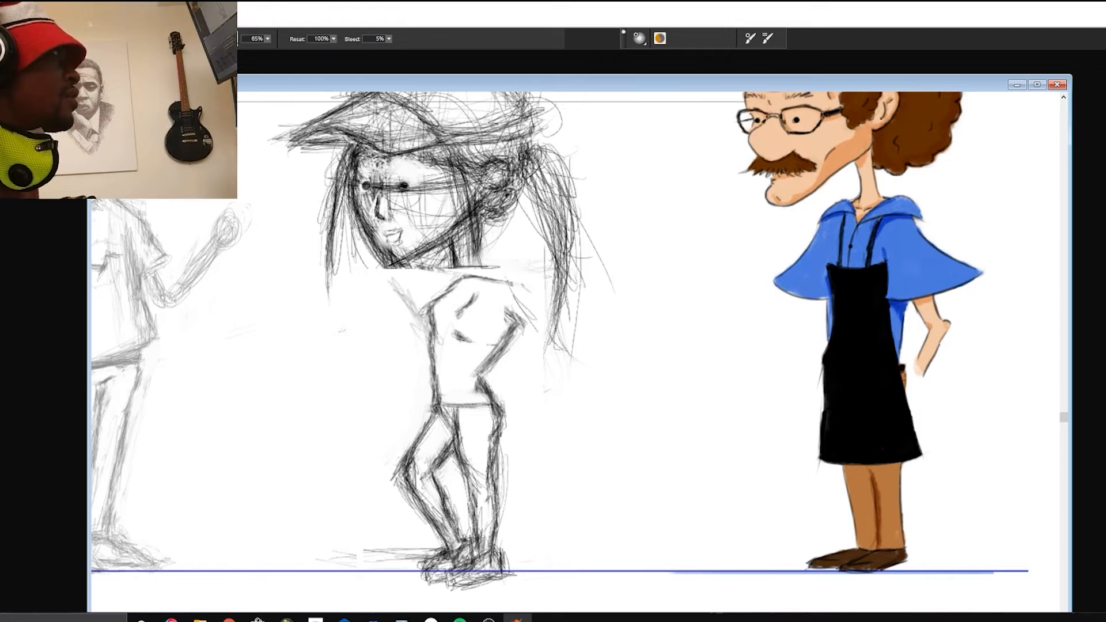
# Sketch the back arm bent with its hand on the hip and the front arm hanging, with circles for shoulders and hands.
pyautogui.moveTo(521, 283); pyautogui.dragTo(566, 371)
pyautogui.moveTo(522, 288); pyautogui.dragTo(548, 357)
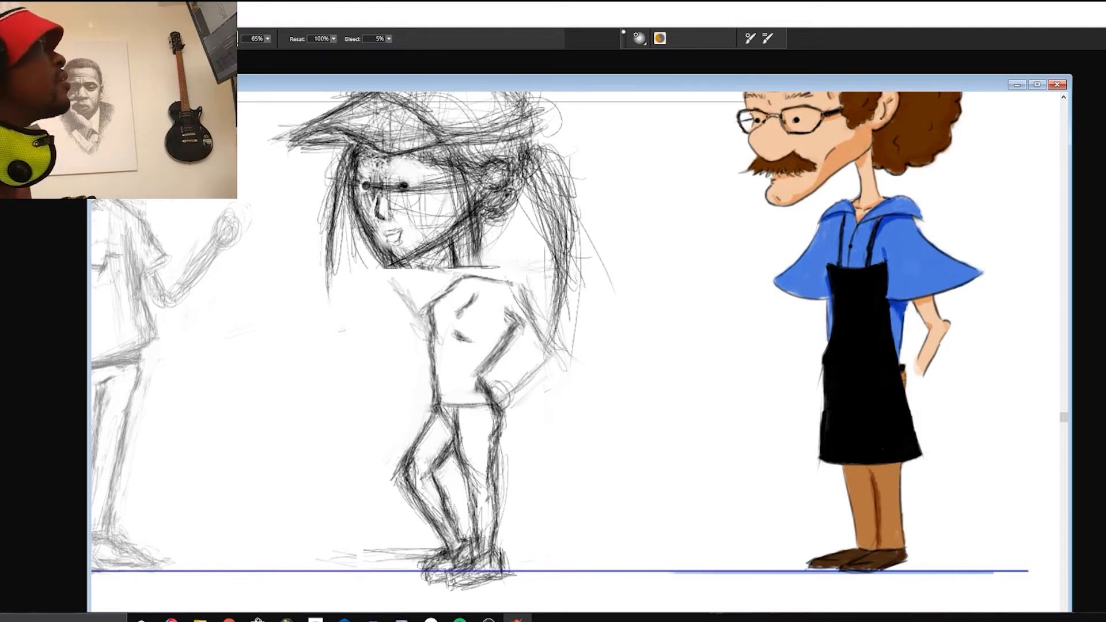
pyautogui.moveTo(429, 356); pyautogui.dragTo(414, 417)
pyautogui.moveTo(408, 421); pyautogui.dragTo(410, 445)
pyautogui.moveTo(429, 357); pyautogui.dragTo(428, 402)
pyautogui.moveTo(459, 308); pyautogui.dragTo(416, 424)
pyautogui.moveTo(423, 427); pyautogui.dragTo(401, 441)
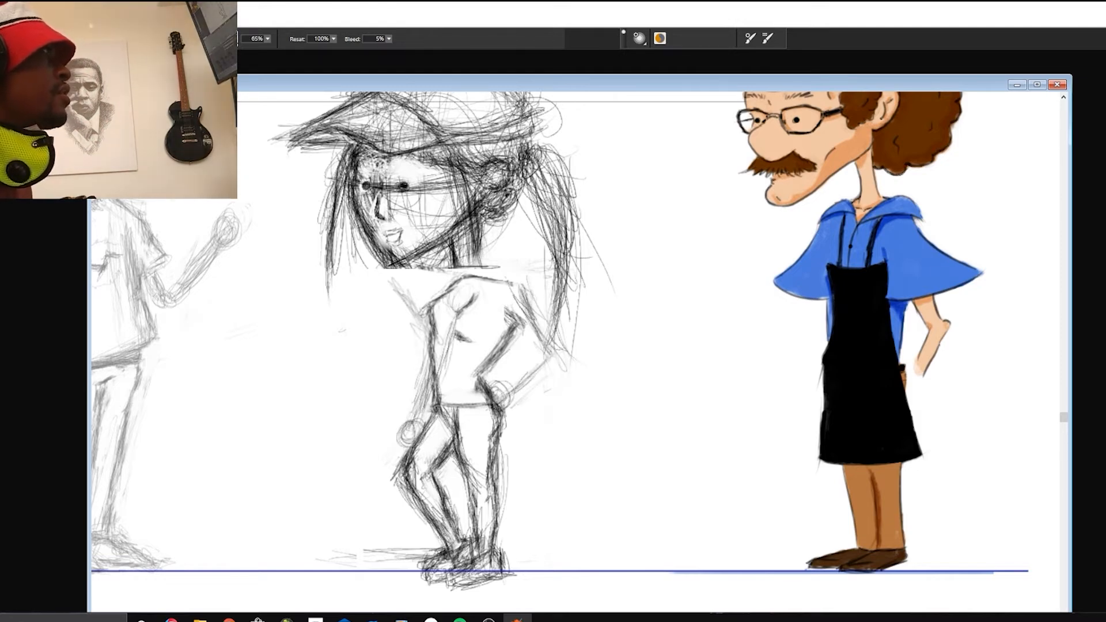
pyautogui.moveTo(553, 358); pyautogui.dragTo(510, 398)
pyautogui.moveTo(521, 284); pyautogui.dragTo(545, 344)
pyautogui.moveTo(476, 296); pyautogui.dragTo(468, 327)
# Select the body below the head and move it sideways and upward to sit under the neck.
pyautogui.press('r')
pyautogui.moveTo(378, 290); pyautogui.dragTo(398, 348)
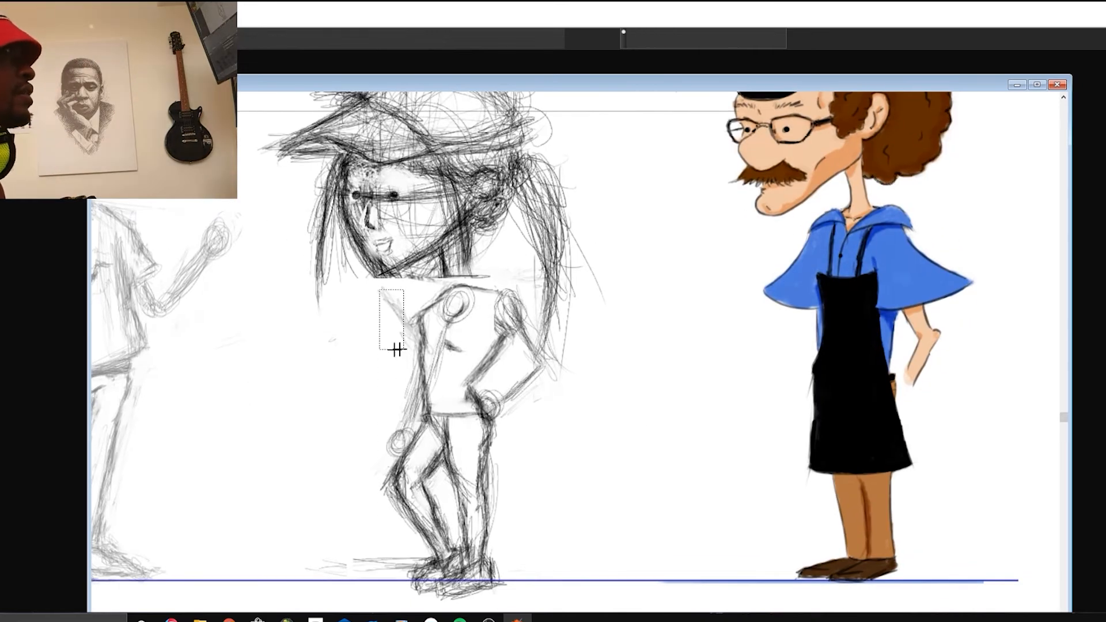
pyautogui.moveTo(343, 287)
pyautogui.mouseDown()
pyautogui.moveTo(555, 599)
pyautogui.moveTo(466, 526)
pyautogui.mouseUp()
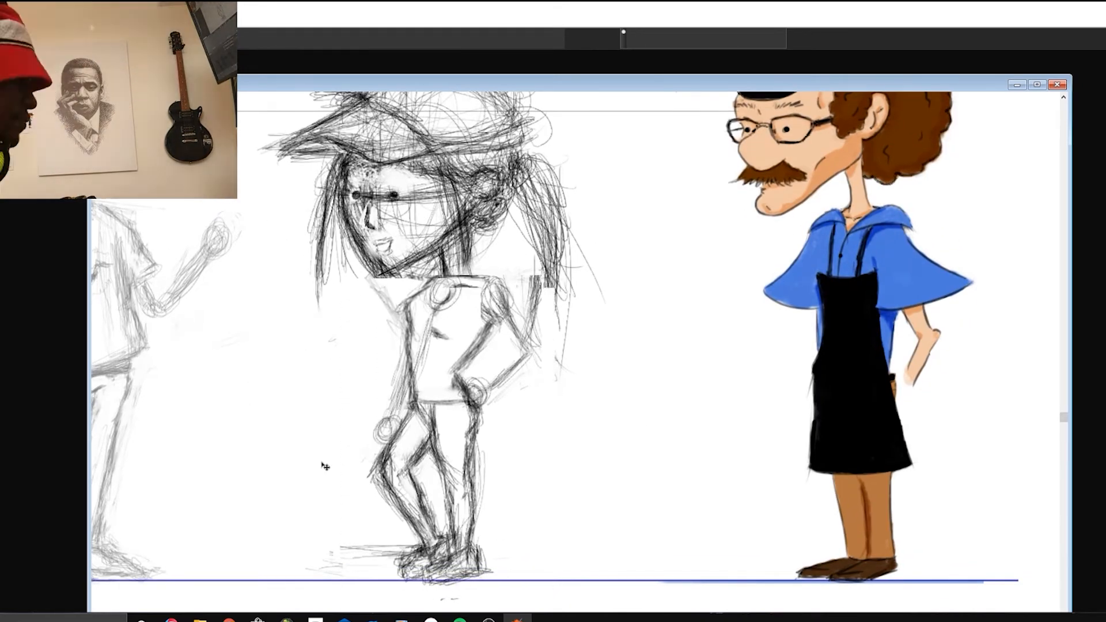
pyautogui.press('Left')
pyautogui.press('Left')
pyautogui.press('Left')
pyautogui.press('Left')
pyautogui.press('Left')
pyautogui.press('Left')
pyautogui.press('Left')
pyautogui.press('Left')
pyautogui.press('Left')
pyautogui.press('Left')
pyautogui.press('Up')
pyautogui.press('Up')
pyautogui.press('Up')
pyautogui.press('Up')
pyautogui.press('Up')
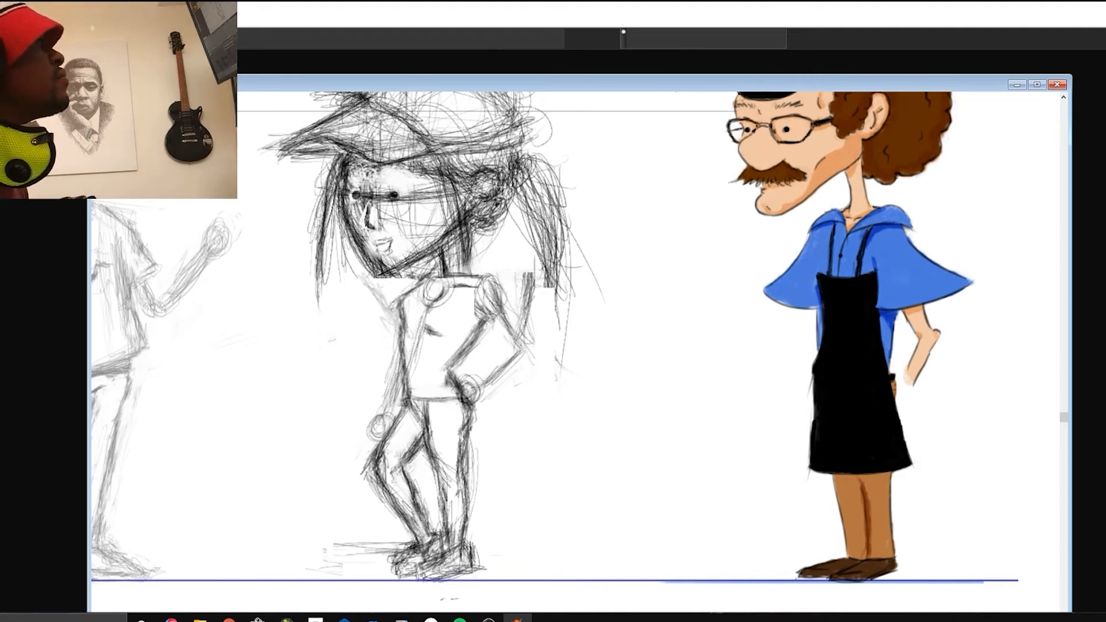
# Fine-tune the body's horizontal alignment beneath the head with small nudges.
pyautogui.press('Right')
pyautogui.press('Right')
pyautogui.press('Right')
pyautogui.press('Right')
pyautogui.press('Right')
pyautogui.press('Right')
pyautogui.press('Right')
pyautogui.press('Left')
pyautogui.press('Left')
pyautogui.press('Left')
pyautogui.press('Left')
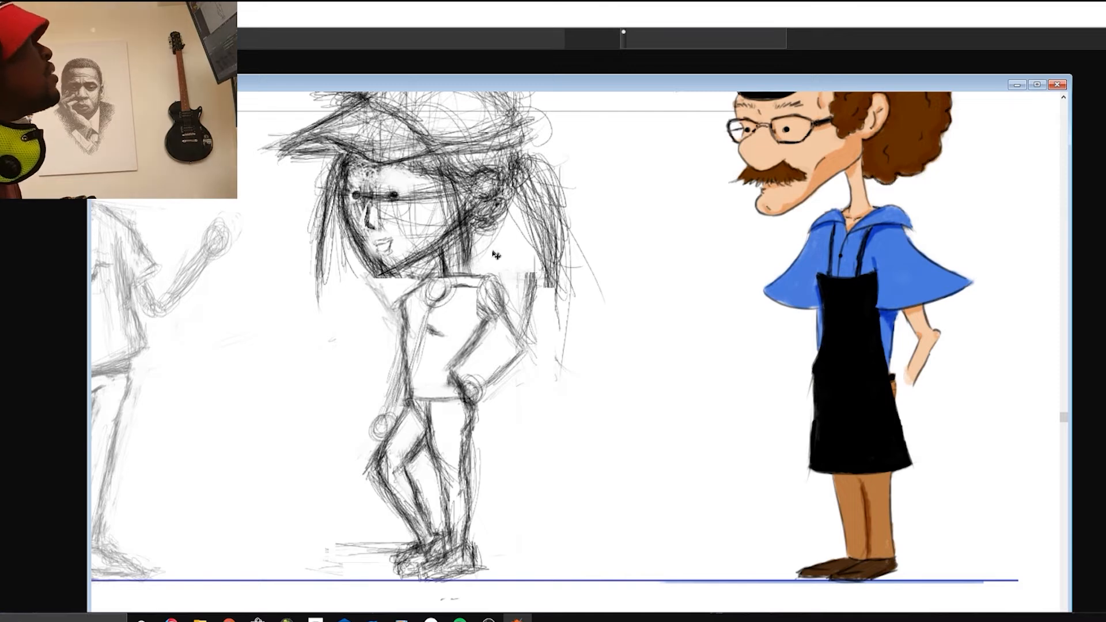
# Redraw the curve of the back waist and hip, then erase the surplus lines around the back hand.
pyautogui.press('b')
pyautogui.moveTo(456, 370)
pyautogui.mouseDown()
pyautogui.moveTo(479, 401)
pyautogui.moveTo(468, 439)
pyautogui.mouseUp()
pyautogui.moveTo(484, 324); pyautogui.dragTo(462, 358)
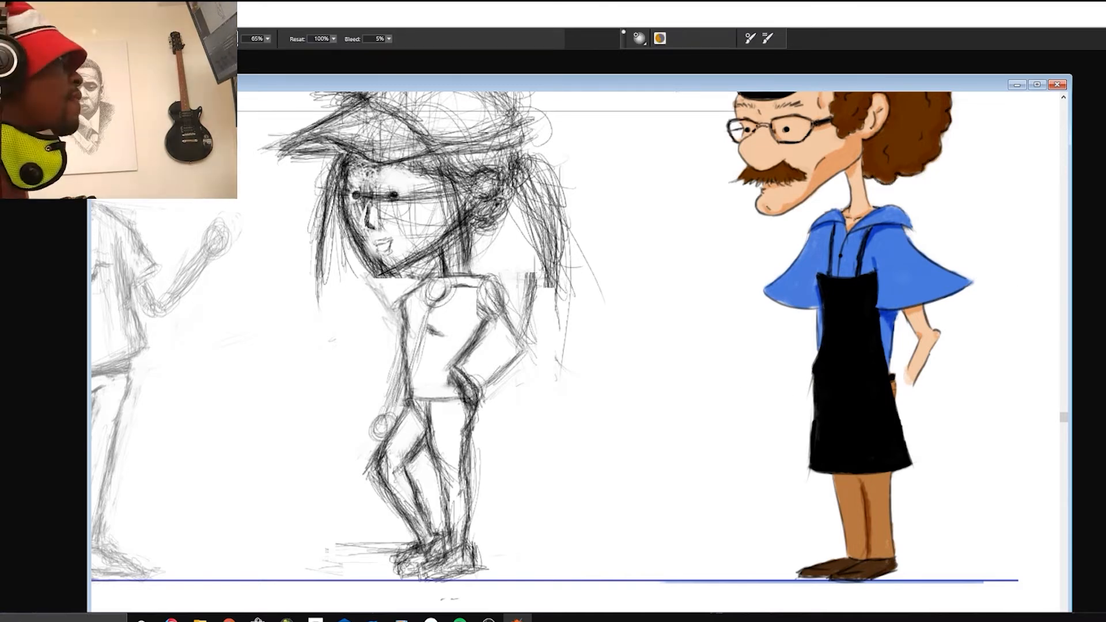
pyautogui.moveTo(402, 300)
pyautogui.mouseDown()
pyautogui.moveTo(414, 397)
pyautogui.moveTo(480, 392)
pyautogui.moveTo(442, 399)
pyautogui.mouseUp()
pyautogui.press('n')
pyautogui.moveTo(499, 428); pyautogui.dragTo(501, 472)
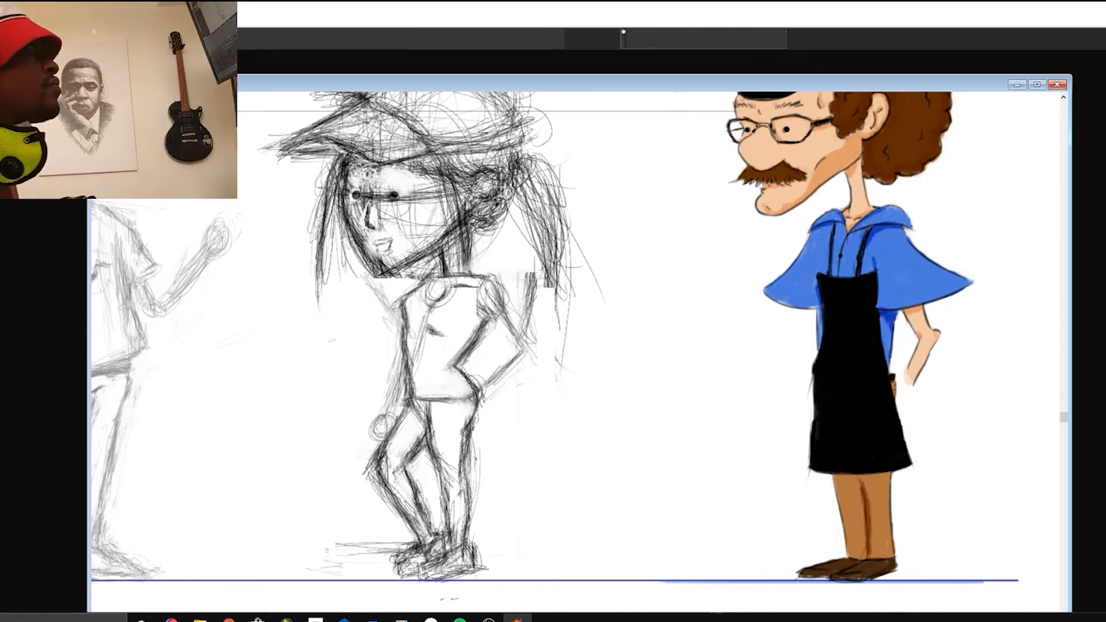
# Rework the bent back forearm and darken the chest, shoulder, front arm and hand.
pyautogui.press('b')
pyautogui.moveTo(526, 350); pyautogui.dragTo(484, 391)
pyautogui.moveTo(541, 346)
pyautogui.mouseDown()
pyautogui.moveTo(484, 400)
pyautogui.moveTo(480, 385)
pyautogui.mouseUp()
pyautogui.moveTo(399, 307); pyautogui.dragTo(398, 375)
pyautogui.moveTo(403, 322)
pyautogui.mouseDown()
pyautogui.moveTo(406, 396)
pyautogui.moveTo(380, 441)
pyautogui.moveTo(405, 426)
pyautogui.mouseUp()
pyautogui.moveTo(420, 286); pyautogui.dragTo(393, 326)
pyautogui.moveTo(441, 297)
pyautogui.mouseDown()
pyautogui.moveTo(428, 334)
pyautogui.moveTo(435, 302)
pyautogui.moveTo(416, 279)
pyautogui.mouseUp()
pyautogui.moveTo(406, 348); pyautogui.dragTo(378, 445)
pyautogui.moveTo(397, 400)
pyautogui.mouseDown()
pyautogui.moveTo(384, 414)
pyautogui.moveTo(427, 432)
pyautogui.moveTo(461, 401)
pyautogui.moveTo(439, 460)
pyautogui.mouseUp()
# Clean up the front hip and sketch the crease where the front thigh meets the pelvis.
pyautogui.press('n')
pyautogui.press('b')
pyautogui.moveTo(429, 433); pyautogui.dragTo(419, 452)
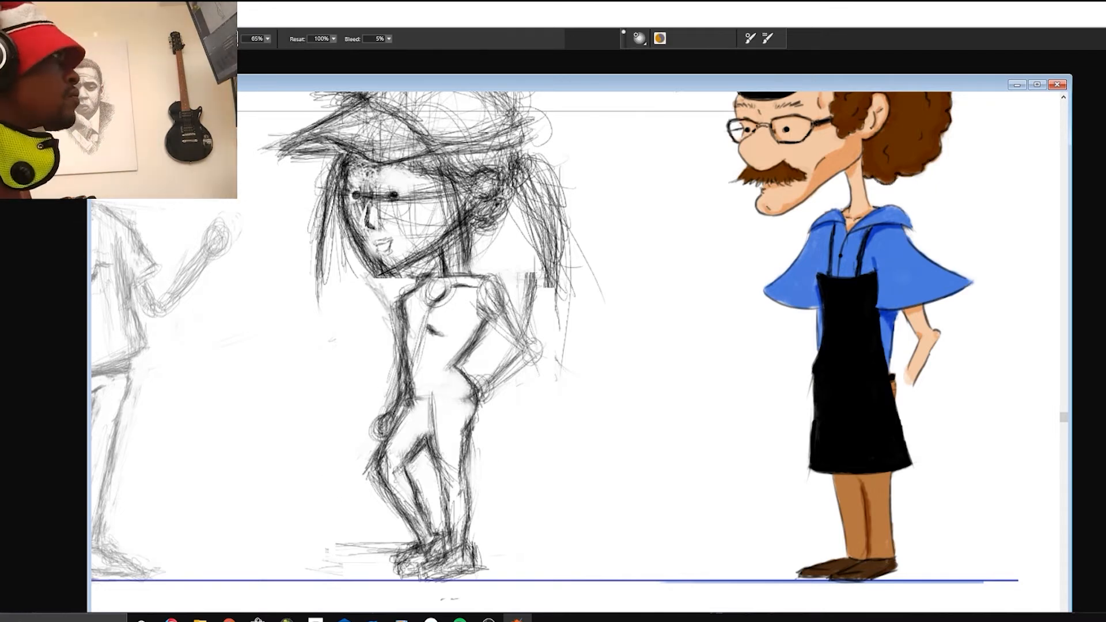
pyautogui.moveTo(418, 397); pyautogui.dragTo(435, 429)
pyautogui.moveTo(416, 397); pyautogui.dragTo(436, 465)
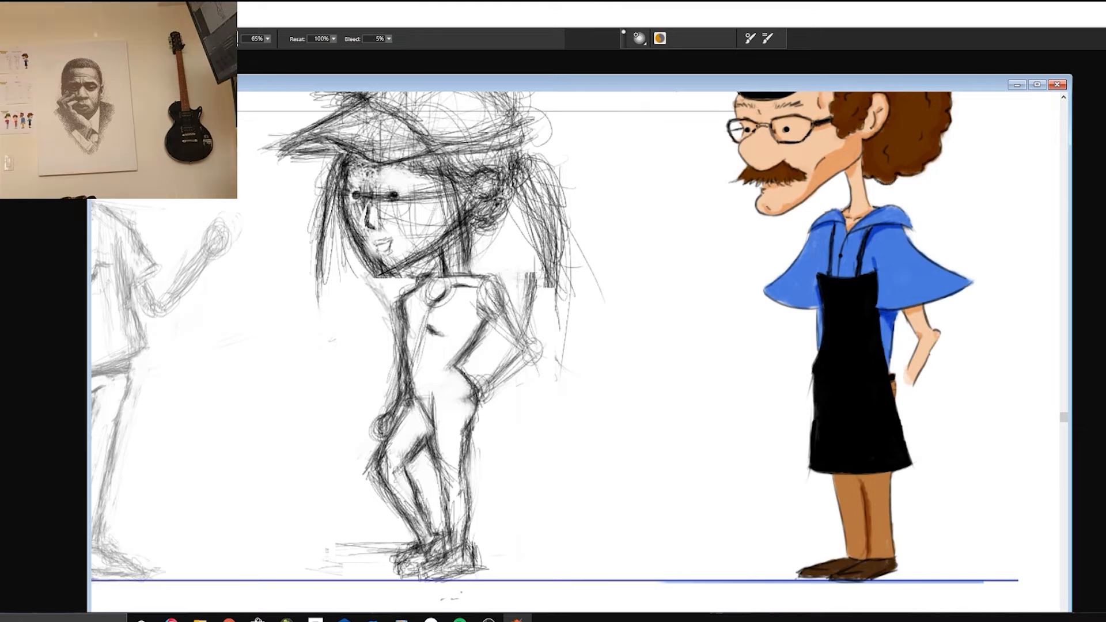
# Lighten the overlap of front arm and torso, then redraw the arm edge, the waistline and the inner line of the rear leg.
pyautogui.moveTo(419, 369)
pyautogui.mouseDown()
pyautogui.moveTo(431, 370)
pyautogui.moveTo(395, 332)
pyautogui.moveTo(396, 373)
pyautogui.mouseUp()
pyautogui.press('n')
pyautogui.press('b')
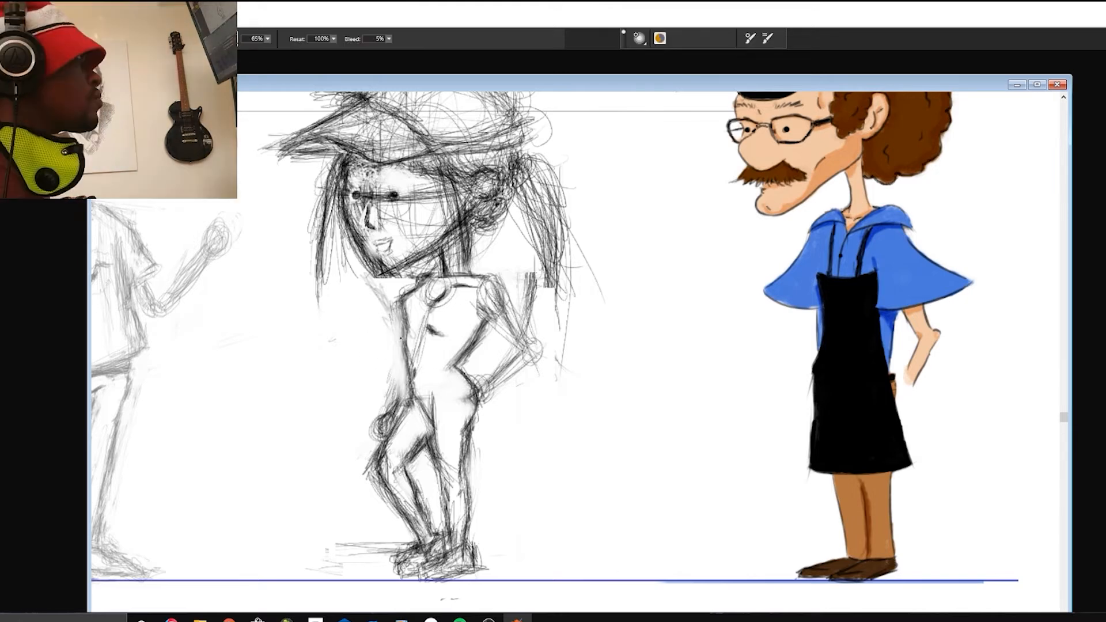
pyautogui.moveTo(405, 322); pyautogui.dragTo(398, 407)
pyautogui.moveTo(410, 389)
pyautogui.mouseDown()
pyautogui.moveTo(390, 429)
pyautogui.moveTo(470, 383)
pyautogui.mouseUp()
pyautogui.moveTo(416, 392)
pyautogui.mouseDown()
pyautogui.moveTo(464, 386)
pyautogui.moveTo(464, 519)
pyautogui.mouseUp()
pyautogui.press('n')
pyautogui.press('b')
# Firm up the thigh and calf contours of the straight rear leg down to the ankle.
pyautogui.moveTo(478, 403); pyautogui.dragTo(463, 455)
pyautogui.moveTo(476, 419); pyautogui.dragTo(464, 530)
pyautogui.moveTo(438, 485); pyautogui.dragTo(446, 521)
pyautogui.moveTo(433, 449); pyautogui.dragTo(443, 495)
pyautogui.moveTo(469, 519); pyautogui.dragTo(466, 545)
# Outline both feet with darker strokes and reinforce the shin of the bent front leg.
pyautogui.moveTo(476, 547)
pyautogui.mouseDown()
pyautogui.moveTo(484, 582)
pyautogui.moveTo(451, 560)
pyautogui.mouseUp()
pyautogui.moveTo(451, 579); pyautogui.dragTo(486, 567)
pyautogui.moveTo(405, 548); pyautogui.dragTo(387, 576)
pyautogui.moveTo(391, 576); pyautogui.dragTo(421, 558)
pyautogui.moveTo(427, 557); pyautogui.dragTo(451, 536)
pyautogui.moveTo(389, 553); pyautogui.dragTo(378, 574)
pyautogui.moveTo(383, 560); pyautogui.dragTo(430, 539)
pyautogui.moveTo(383, 482); pyautogui.dragTo(414, 542)
pyautogui.moveTo(412, 491); pyautogui.dragTo(427, 535)
# Flip the body sketch horizontally and touch up the hip and waist lines.
pyautogui.click(55, 221)
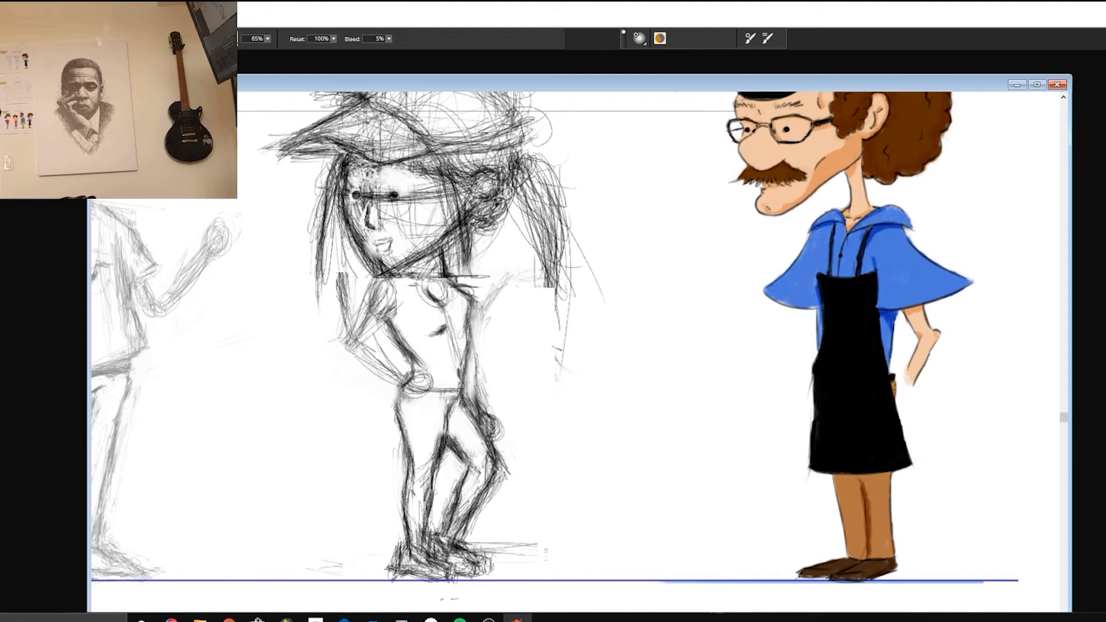
pyautogui.moveTo(402, 390); pyautogui.dragTo(411, 446)
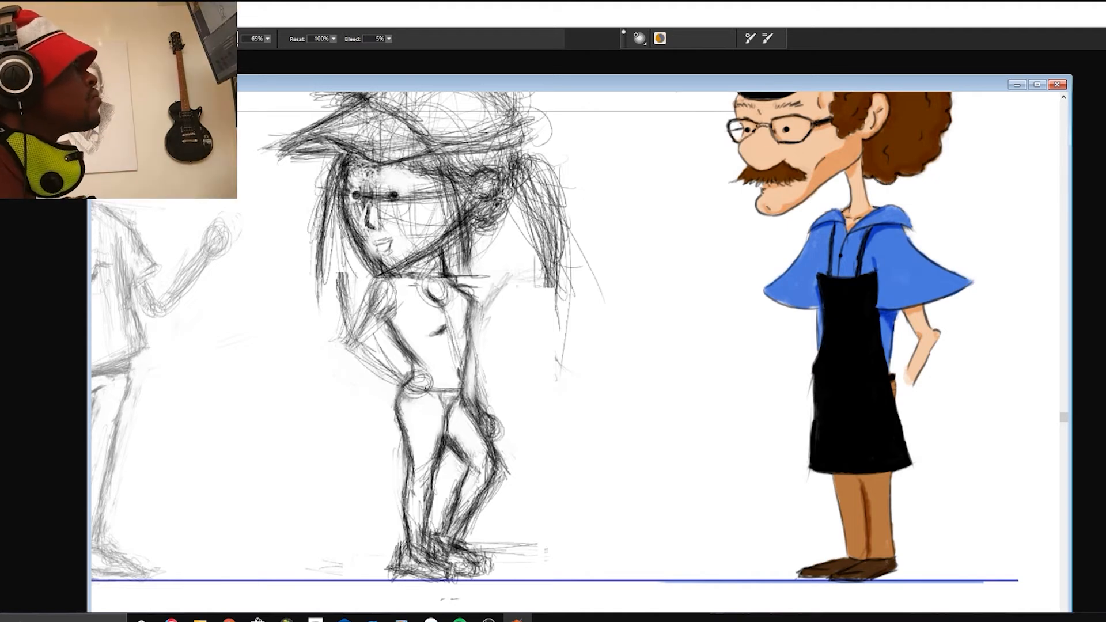
pyautogui.moveTo(426, 390)
pyautogui.mouseDown()
pyautogui.moveTo(447, 422)
pyautogui.moveTo(466, 401)
pyautogui.moveTo(465, 341)
pyautogui.mouseUp()
pyautogui.moveTo(470, 442)
pyautogui.mouseDown()
pyautogui.moveTo(467, 427)
pyautogui.moveTo(448, 425)
pyautogui.moveTo(466, 402)
pyautogui.mouseUp()
pyautogui.press('b')
pyautogui.moveTo(463, 405)
pyautogui.mouseDown()
pyautogui.moveTo(460, 373)
pyautogui.moveTo(484, 436)
pyautogui.moveTo(459, 408)
pyautogui.mouseUp()
# Erase the heavy lines of the bent leg below the knee and rough in a slimmer lower leg.
pyautogui.press('n')
pyautogui.moveTo(489, 488); pyautogui.dragTo(455, 530)
pyautogui.moveTo(465, 474); pyautogui.dragTo(445, 529)
pyautogui.press('b')
pyautogui.moveTo(457, 455); pyautogui.dragTo(470, 483)
pyautogui.moveTo(469, 466); pyautogui.dragTo(452, 511)
pyautogui.press('n')
pyautogui.moveTo(471, 458); pyautogui.dragTo(467, 539)
pyautogui.press('b')
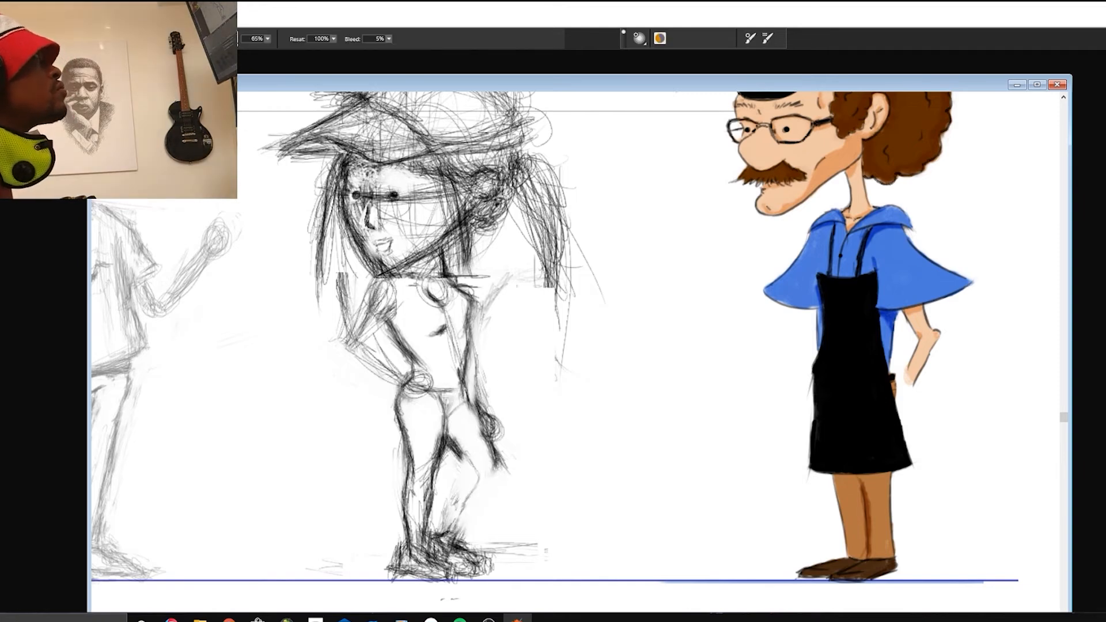
# Redraw the bent leg's inner knee and extend its outer contour from the knee to the ankle.
pyautogui.moveTo(463, 498); pyautogui.dragTo(445, 535)
pyautogui.moveTo(459, 455); pyautogui.dragTo(477, 488)
pyautogui.moveTo(473, 482); pyautogui.dragTo(445, 532)
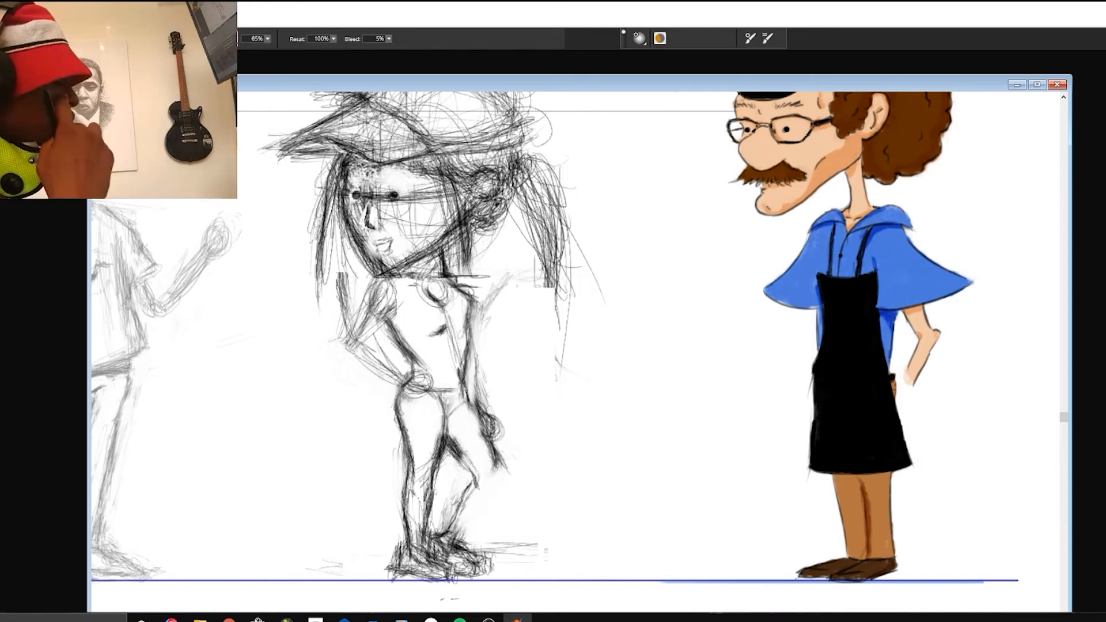
pyautogui.moveTo(477, 411); pyautogui.dragTo(488, 433)
pyautogui.moveTo(507, 472); pyautogui.dragTo(459, 542)
pyautogui.moveTo(498, 464)
pyautogui.mouseDown()
pyautogui.moveTo(494, 499)
pyautogui.moveTo(522, 484)
pyautogui.moveTo(483, 508)
pyautogui.mouseUp()
pyautogui.press('n')
pyautogui.press('b')
pyautogui.moveTo(506, 464)
pyautogui.mouseDown()
pyautogui.moveTo(461, 537)
pyautogui.moveTo(508, 489)
pyautogui.moveTo(459, 508)
pyautogui.moveTo(477, 481)
pyautogui.mouseUp()
# Rework the inner thigh, knee bend and inner calf of the bent leg.
pyautogui.press('n')
pyautogui.press('b')
pyautogui.moveTo(448, 443); pyautogui.dragTo(476, 468)
pyautogui.moveTo(462, 457)
pyautogui.mouseDown()
pyautogui.moveTo(468, 481)
pyautogui.moveTo(451, 524)
pyautogui.mouseUp()
pyautogui.moveTo(474, 461); pyautogui.dragTo(453, 519)
pyautogui.moveTo(449, 430); pyautogui.dragTo(476, 472)
pyautogui.moveTo(463, 461); pyautogui.dragTo(500, 483)
pyautogui.moveTo(502, 466)
pyautogui.mouseDown()
pyautogui.moveTo(470, 536)
pyautogui.moveTo(453, 525)
pyautogui.moveTo(478, 530)
pyautogui.moveTo(499, 442)
pyautogui.mouseUp()
# Clean up the rough knee lines and redraw the bent leg as a smooth contour from thigh to ankle.
pyautogui.press('n')
pyautogui.press('b')
pyautogui.moveTo(475, 404); pyautogui.dragTo(462, 541)
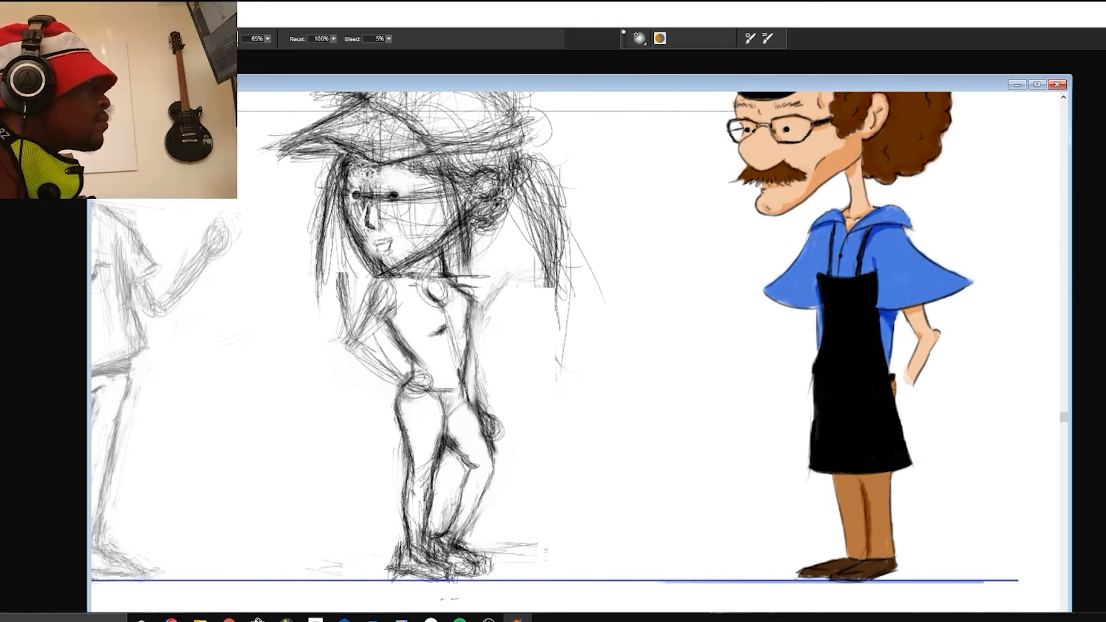
pyautogui.moveTo(467, 469); pyautogui.dragTo(449, 535)
pyautogui.press('n')
pyautogui.moveTo(468, 455)
pyautogui.mouseDown()
pyautogui.moveTo(425, 432)
pyautogui.moveTo(442, 458)
pyautogui.moveTo(468, 466)
pyautogui.mouseUp()
pyautogui.press('b')
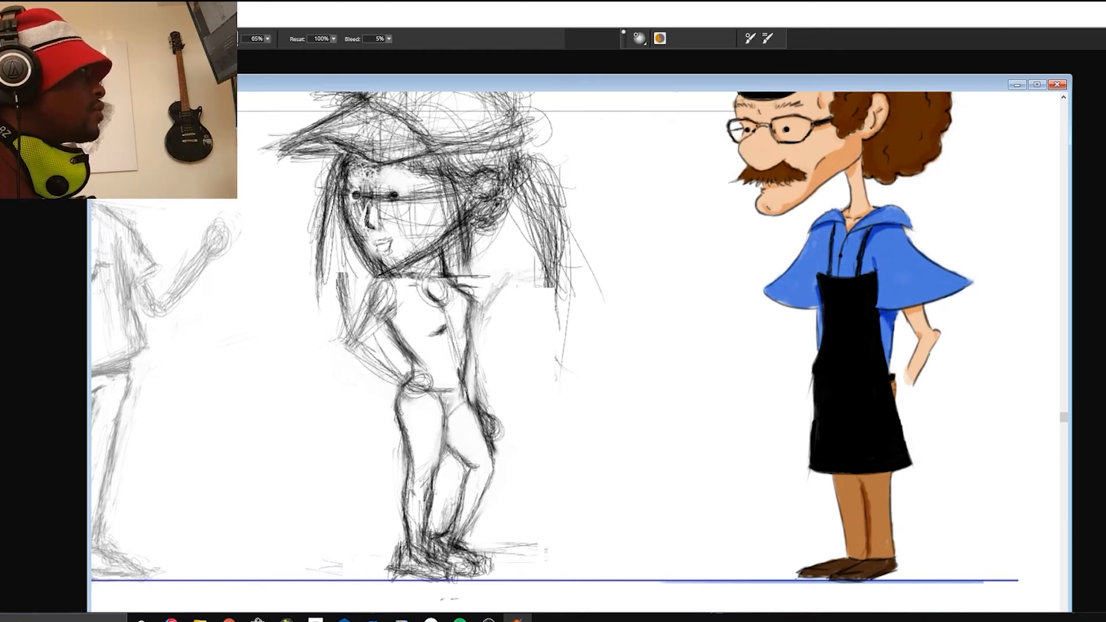
# Touch up the bent leg's ankle and foot and darken the outlines of both arms.
pyautogui.moveTo(459, 511); pyautogui.dragTo(440, 541)
pyautogui.moveTo(462, 537); pyautogui.dragTo(488, 558)
pyautogui.moveTo(345, 342); pyautogui.dragTo(409, 379)
pyautogui.moveTo(377, 282); pyautogui.dragTo(348, 345)
pyautogui.moveTo(375, 287); pyautogui.dragTo(396, 321)
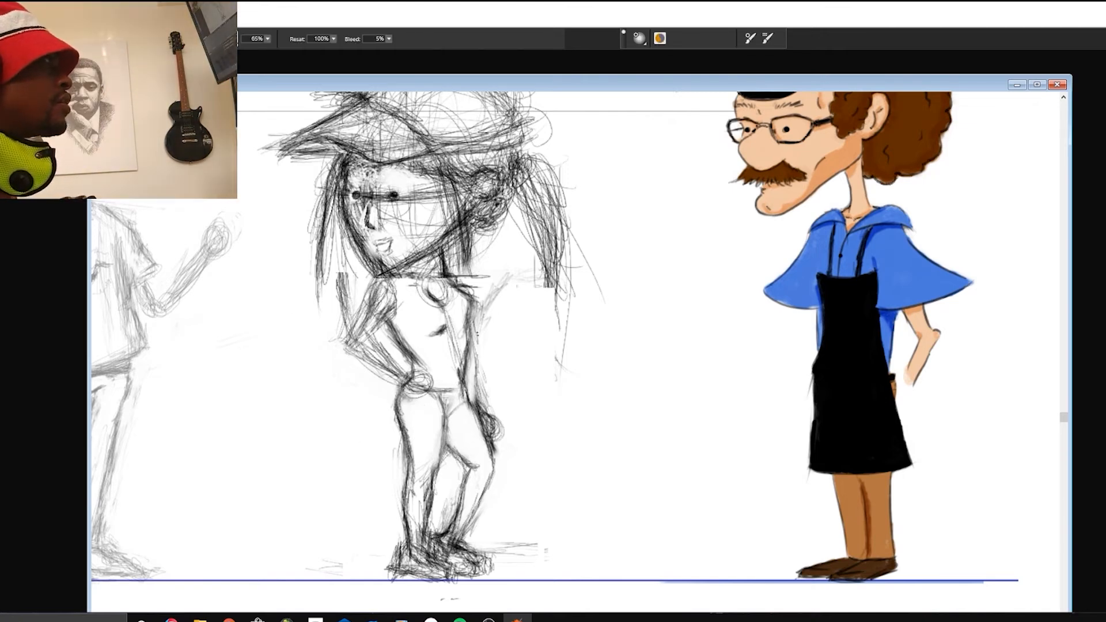
pyautogui.moveTo(477, 335); pyautogui.dragTo(476, 365)
# Flip the body sketch horizontally back to its original orientation and erase the rough front foot.
pyautogui.click(1, 21)
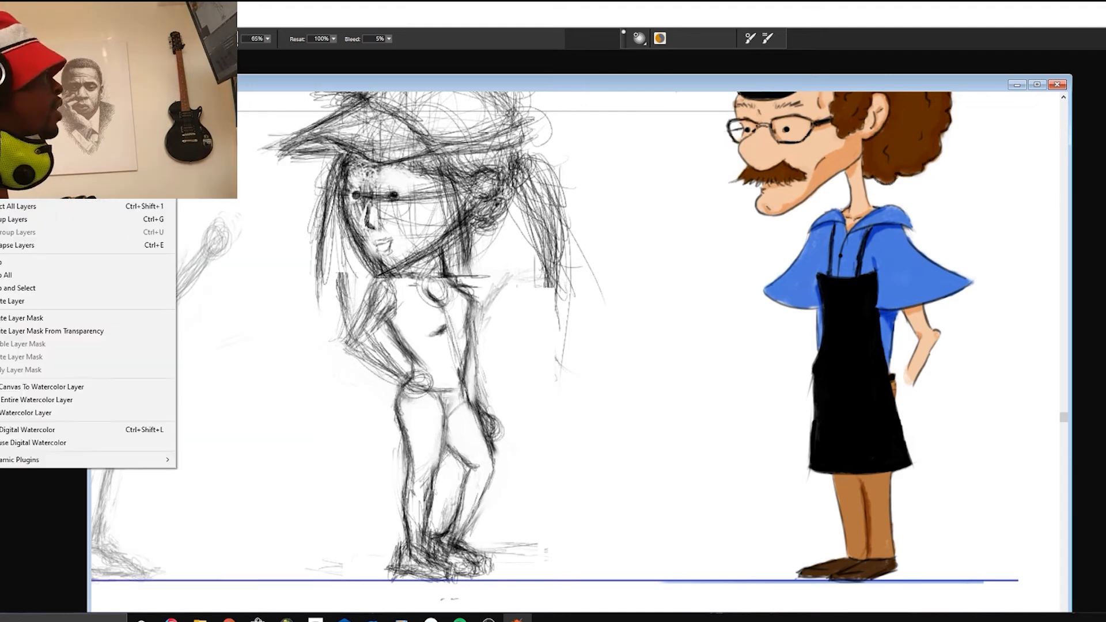
pyautogui.click(12, 216)
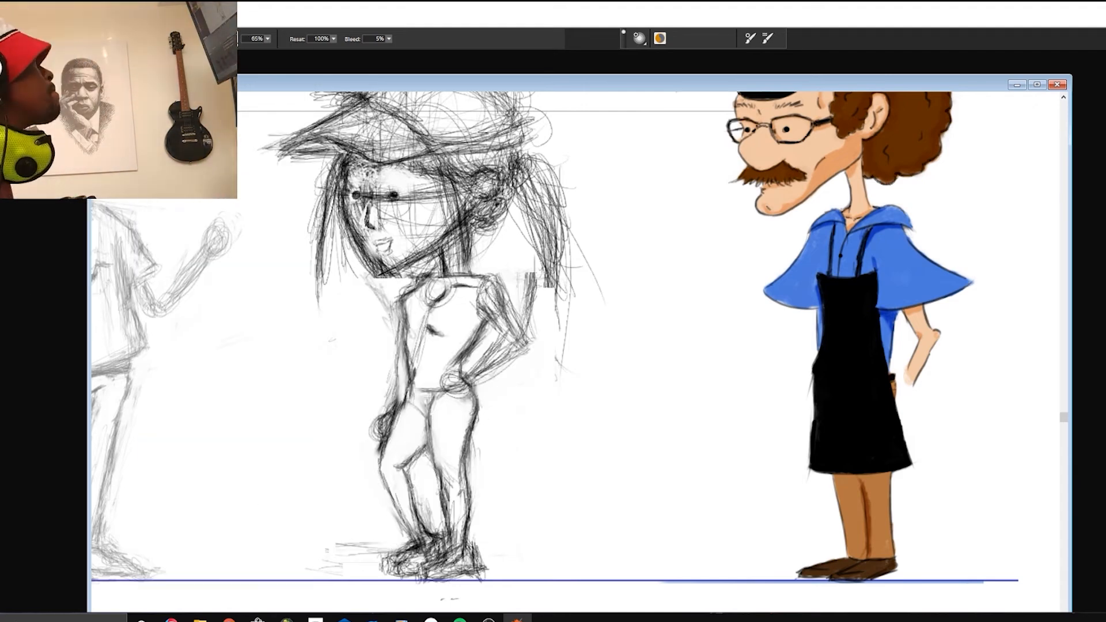
pyautogui.moveTo(424, 538); pyautogui.dragTo(395, 562)
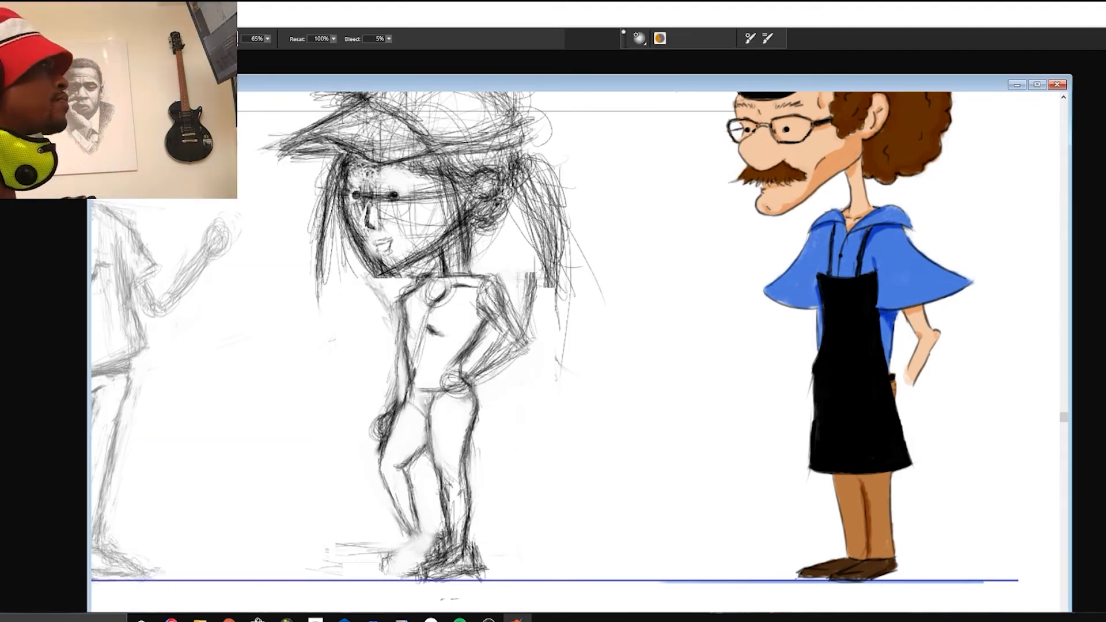
# Redraw the inner rear-leg line and the shin and calf of the front leg down to the ankle.
pyautogui.moveTo(429, 445); pyautogui.dragTo(454, 538)
pyautogui.moveTo(411, 478)
pyautogui.mouseDown()
pyautogui.moveTo(432, 538)
pyautogui.moveTo(408, 549)
pyautogui.moveTo(430, 540)
pyautogui.mouseUp()
pyautogui.moveTo(416, 543); pyautogui.dragTo(387, 490)
pyautogui.moveTo(416, 538)
pyautogui.mouseDown()
pyautogui.moveTo(383, 482)
pyautogui.moveTo(415, 505)
pyautogui.mouseUp()
pyautogui.hotkey('ctrl', 'z')
pyautogui.moveTo(416, 541); pyautogui.dragTo(389, 495)
pyautogui.hotkey('ctrl', 'z')
pyautogui.moveTo(414, 538); pyautogui.dragTo(397, 501)
pyautogui.moveTo(429, 540); pyautogui.dragTo(414, 501)
# Sketch a cleaner front foot with a defined toe and sole at the ground line.
pyautogui.moveTo(389, 560)
pyautogui.mouseDown()
pyautogui.moveTo(412, 541)
pyautogui.moveTo(402, 560)
pyautogui.mouseUp()
pyautogui.moveTo(406, 562)
pyautogui.mouseDown()
pyautogui.moveTo(428, 544)
pyautogui.moveTo(395, 565)
pyautogui.mouseUp()
pyautogui.moveTo(412, 553)
pyautogui.mouseDown()
pyautogui.moveTo(382, 577)
pyautogui.moveTo(412, 572)
pyautogui.mouseUp()
pyautogui.moveTo(398, 555); pyautogui.dragTo(382, 576)
pyautogui.moveTo(396, 579); pyautogui.dragTo(415, 567)
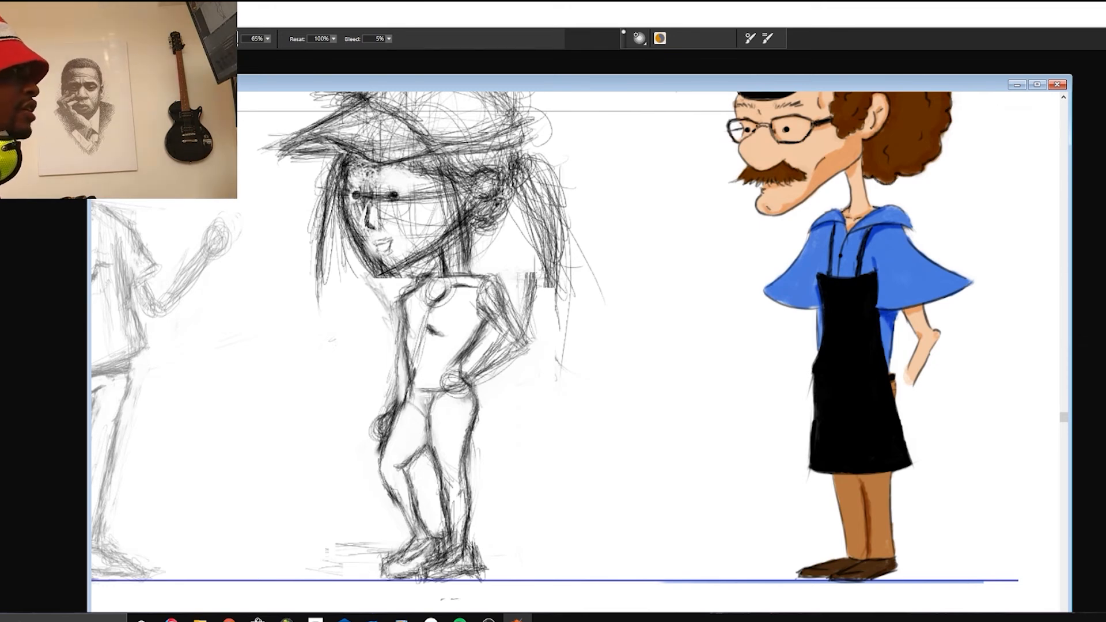
# Try to clean up the construction lines where the front hip meets the torso.
pyautogui.press('n')
pyautogui.press('b')
pyautogui.moveTo(412, 361); pyautogui.dragTo(404, 407)
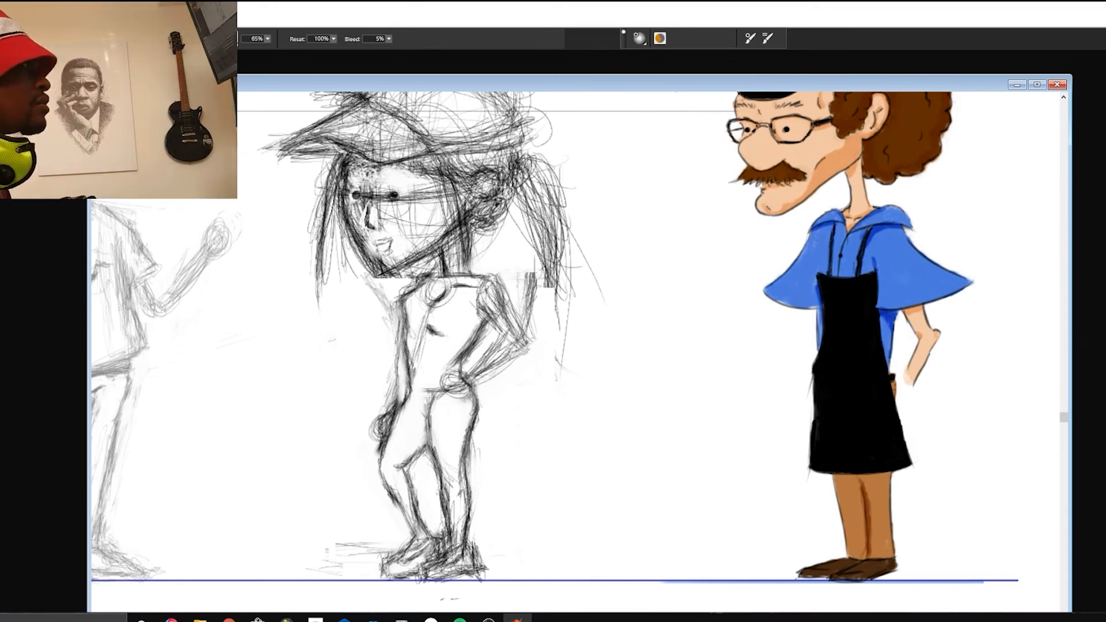
pyautogui.press('n')
pyautogui.press('b')
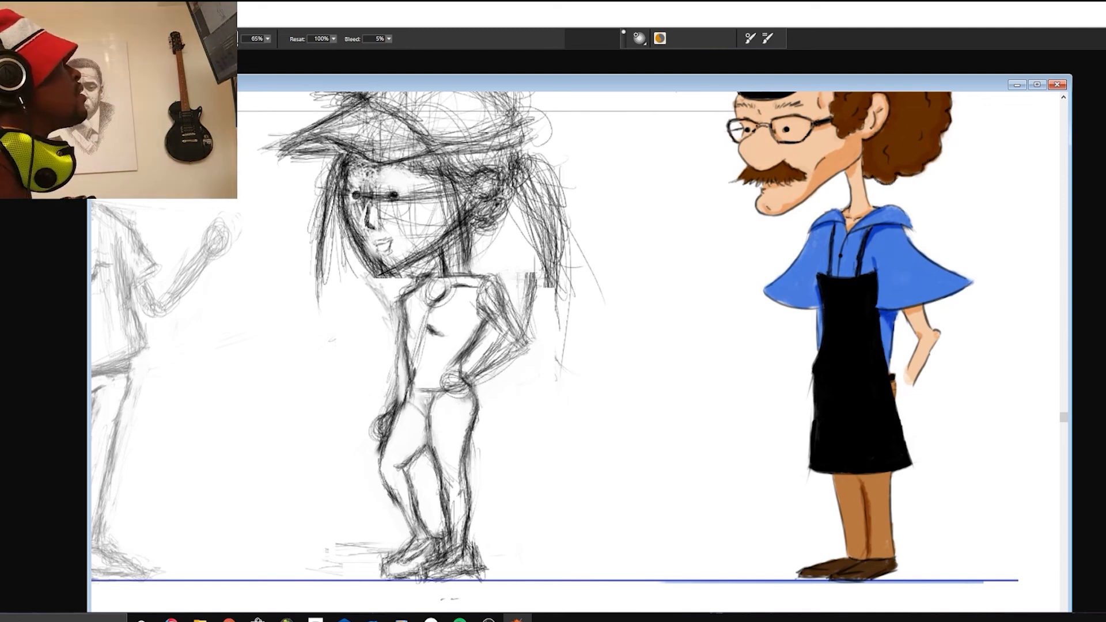
# Erase the waist construction line at the hips and redraw the hip crease and the front leg's inner thigh contour.
pyautogui.moveTo(413, 380)
pyautogui.mouseDown()
pyautogui.moveTo(404, 399)
pyautogui.moveTo(428, 414)
pyautogui.moveTo(417, 394)
pyautogui.mouseUp()
pyautogui.hotkey('ctrl', 'z')
pyautogui.press('n')
pyautogui.press('b')
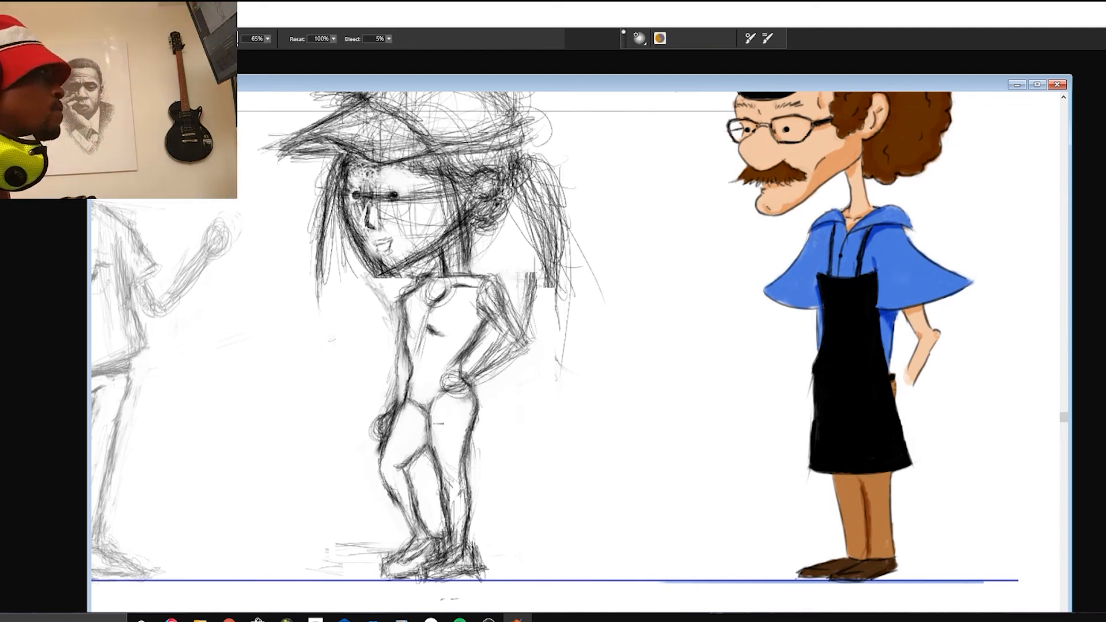
pyautogui.press('n')
pyautogui.moveTo(428, 454)
pyautogui.mouseDown()
pyautogui.moveTo(412, 450)
pyautogui.moveTo(403, 404)
pyautogui.moveTo(406, 463)
pyautogui.mouseUp()
pyautogui.press('b')
pyautogui.press('n')
pyautogui.press('b')
pyautogui.moveTo(430, 434); pyautogui.dragTo(441, 472)
# Define the chest and shoulder contour and darken the far arm's line beside the torso down to the hand.
pyautogui.moveTo(402, 300); pyautogui.dragTo(408, 331)
pyautogui.moveTo(416, 290)
pyautogui.mouseDown()
pyautogui.moveTo(394, 324)
pyautogui.moveTo(413, 333)
pyautogui.moveTo(432, 278)
pyautogui.mouseUp()
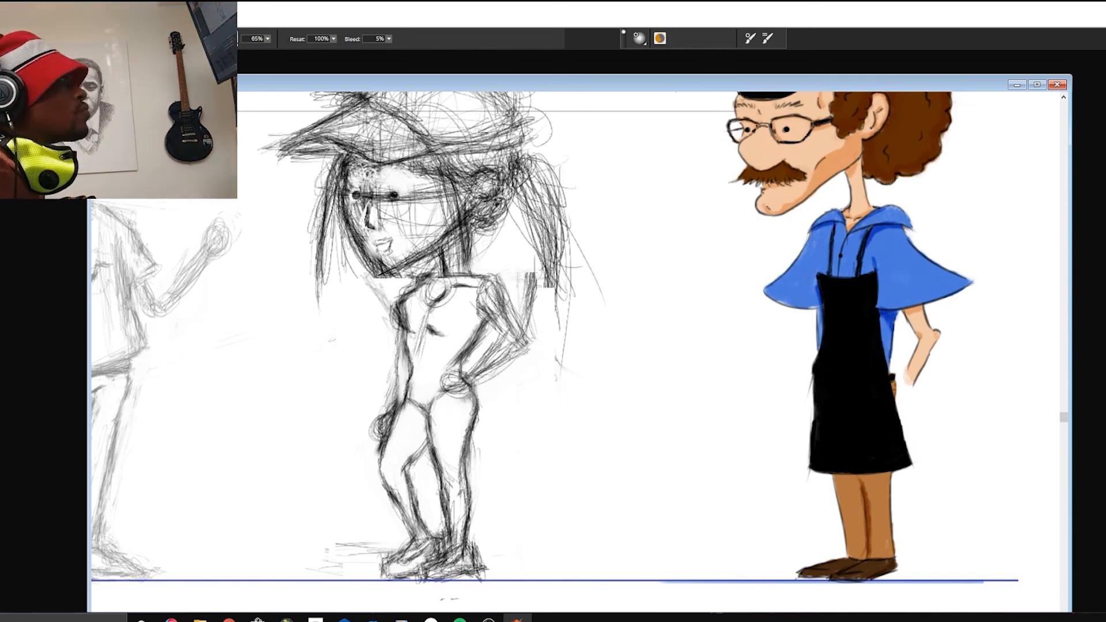
pyautogui.moveTo(401, 334); pyautogui.dragTo(403, 366)
pyautogui.moveTo(399, 329)
pyautogui.mouseDown()
pyautogui.moveTo(403, 376)
pyautogui.moveTo(389, 408)
pyautogui.mouseUp()
pyautogui.moveTo(408, 368); pyautogui.dragTo(385, 415)
pyautogui.moveTo(400, 348); pyautogui.dragTo(403, 383)
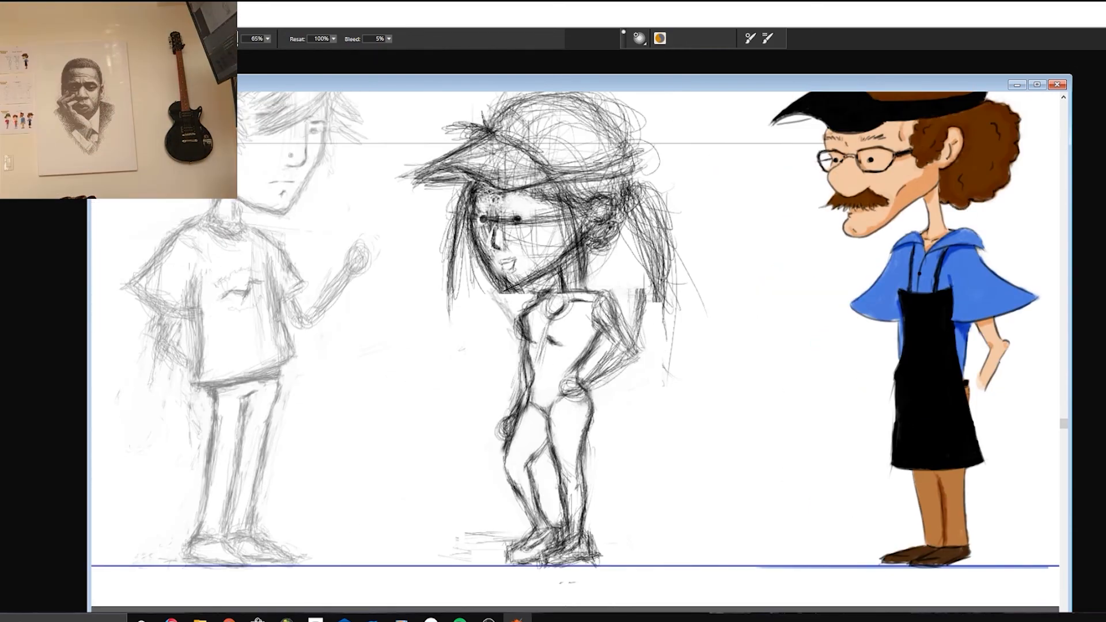
# Redraw the ponytailed character's mouth with fuller upper and lower lips.
pyautogui.hotkey('ctrl', '+')
pyautogui.hotkey('ctrl', '+')
pyautogui.hotkey('ctrl', '+')
pyautogui.moveTo(518, 230); pyautogui.dragTo(633, 361)
pyautogui.moveTo(508, 249)
pyautogui.mouseDown()
pyautogui.moveTo(519, 264)
pyautogui.moveTo(550, 250)
pyautogui.mouseUp()
pyautogui.moveTo(519, 266)
pyautogui.mouseDown()
pyautogui.moveTo(549, 258)
pyautogui.moveTo(541, 266)
pyautogui.mouseUp()
pyautogui.moveTo(515, 270); pyautogui.dragTo(545, 275)
pyautogui.scroll(1, 576, 353)
pyautogui.scroll(-8, 576, 353)
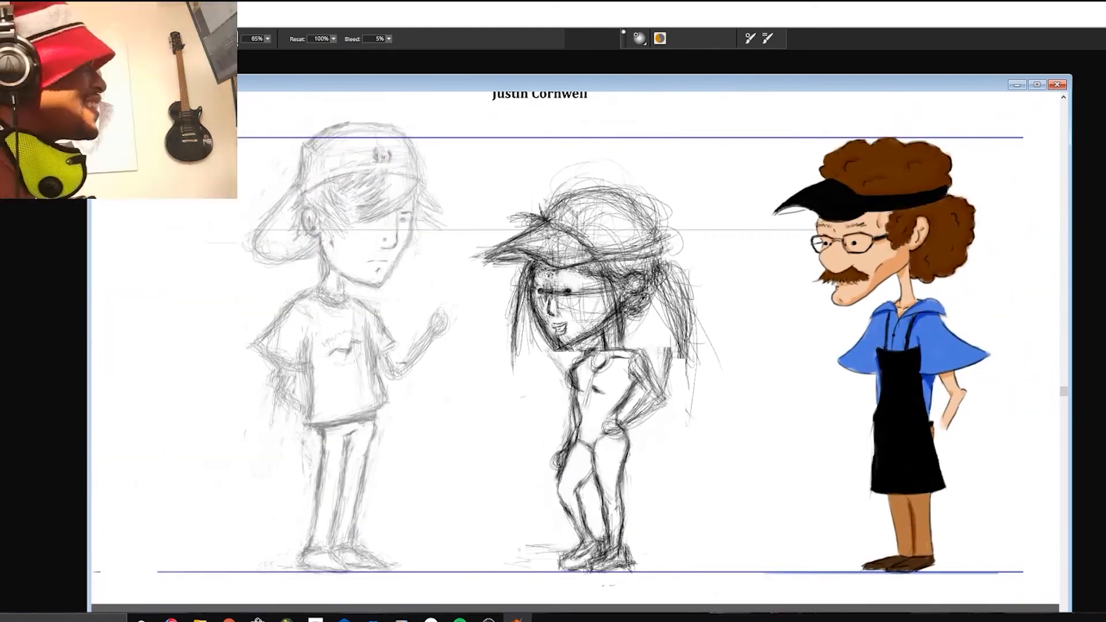
pyautogui.moveTo(798, 223); pyautogui.dragTo(741, 250)
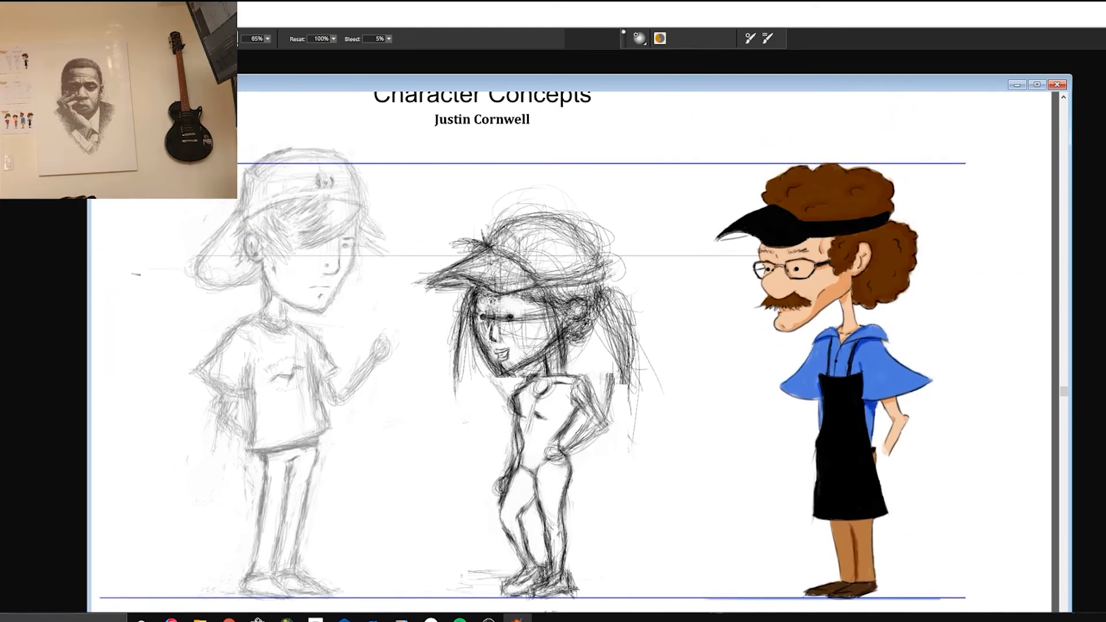
pyautogui.press('Return')
pyautogui.press('BackSpace')
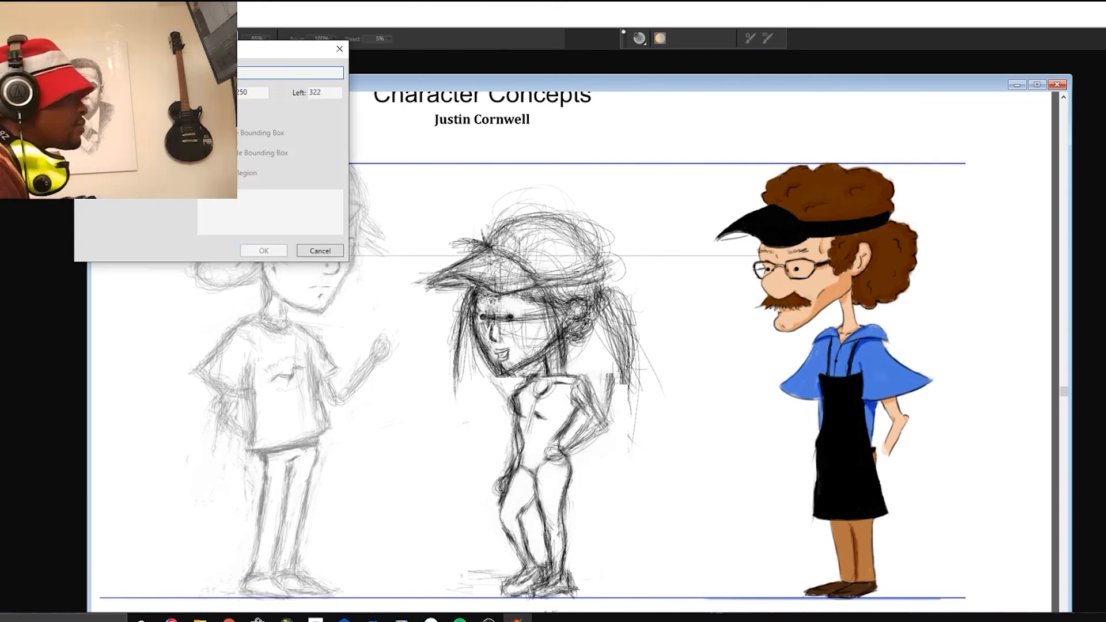
pyautogui.press('Return')
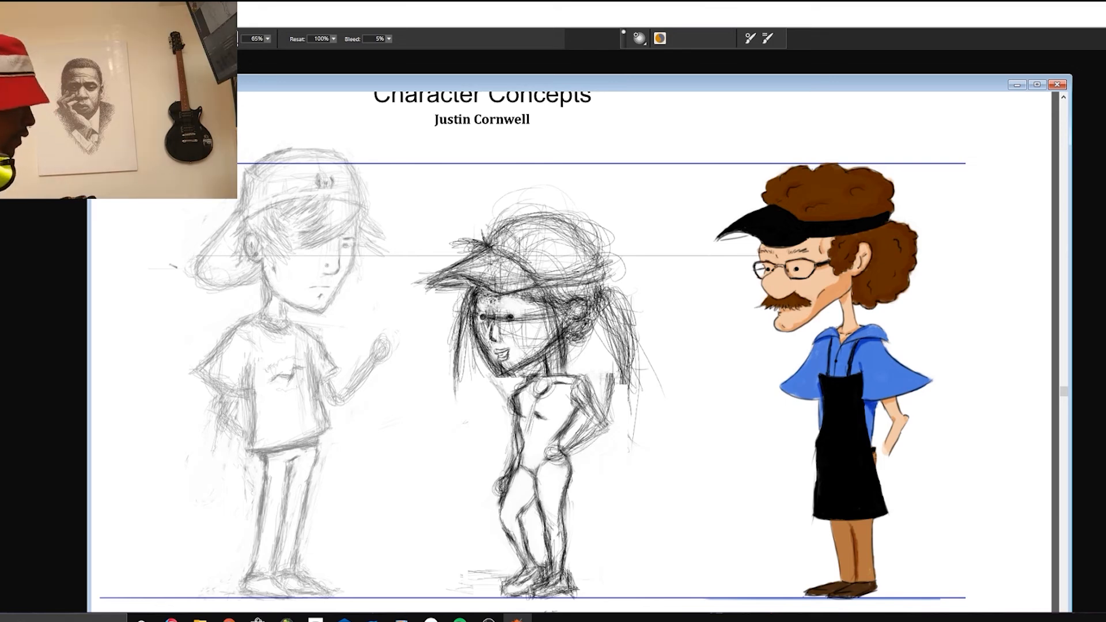
pyautogui.moveTo(553, 357); pyautogui.dragTo(576, 348)
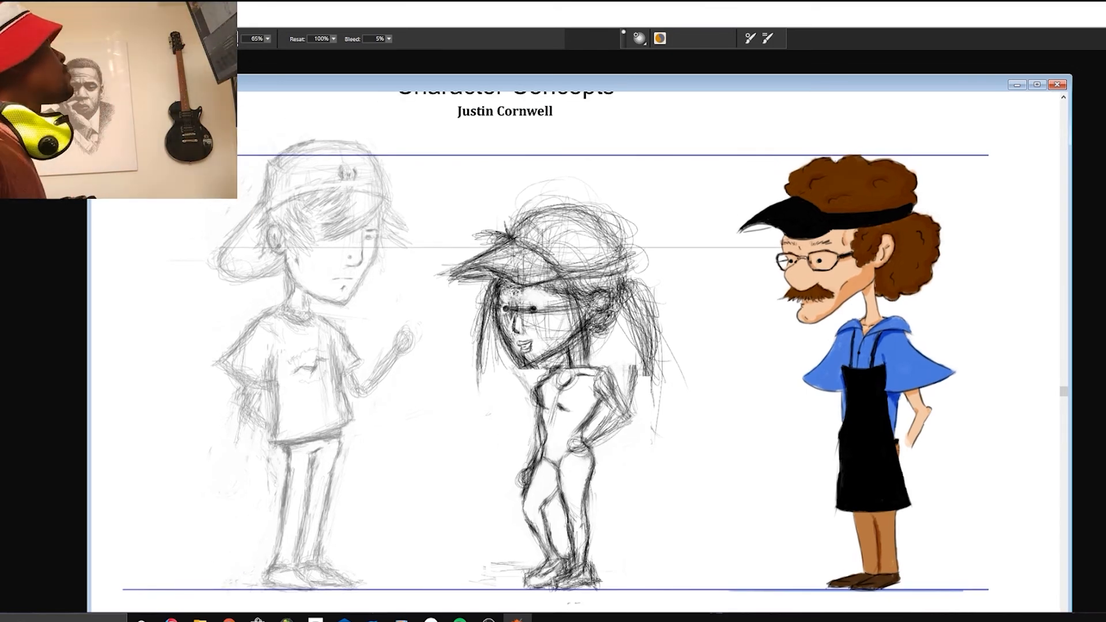
pyautogui.hotkey('alt', 'Tab')
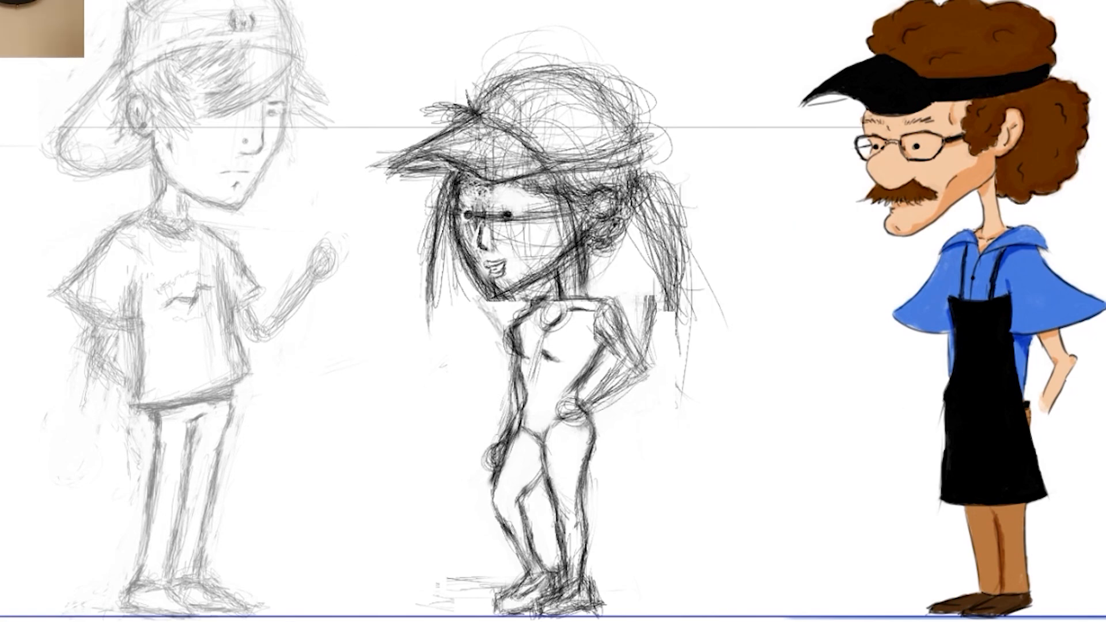
# Add light touch-up strokes to the sketch's shoulder line, near upper arm, hip crease and inner thigh.
pyautogui.moveTo(600, 332); pyautogui.dragTo(595, 369)
pyautogui.moveTo(494, 296); pyautogui.dragTo(571, 291)
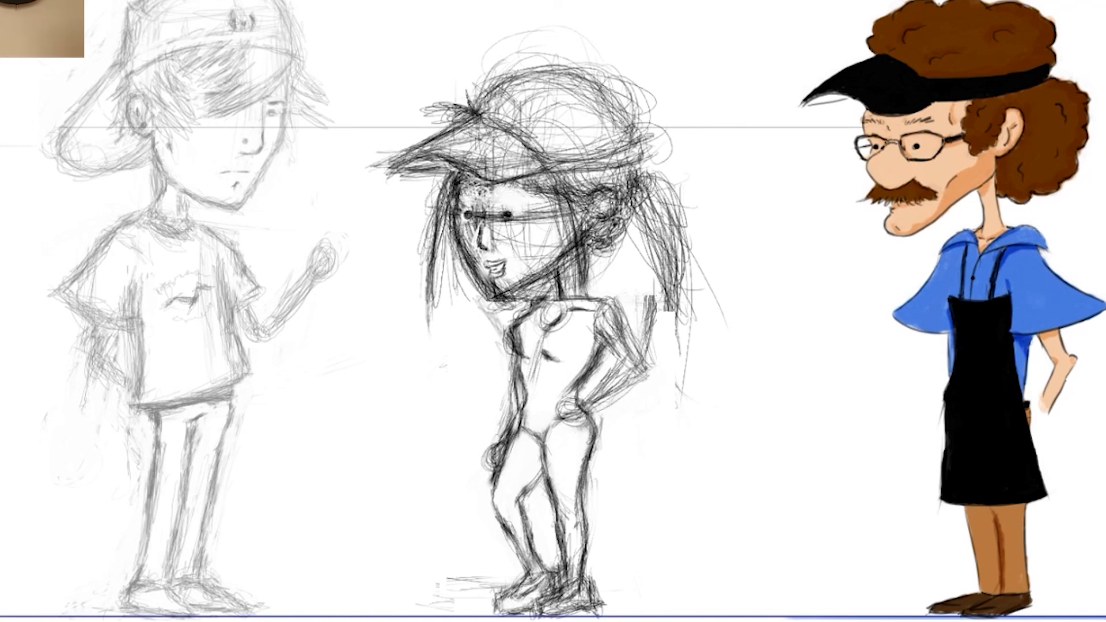
pyautogui.moveTo(233, 227); pyautogui.dragTo(243, 239)
pyautogui.moveTo(517, 435)
pyautogui.mouseDown()
pyautogui.moveTo(525, 385)
pyautogui.moveTo(537, 423)
pyautogui.mouseUp()
pyautogui.moveTo(539, 363)
pyautogui.mouseDown()
pyautogui.moveTo(533, 483)
pyautogui.moveTo(546, 561)
pyautogui.mouseUp()
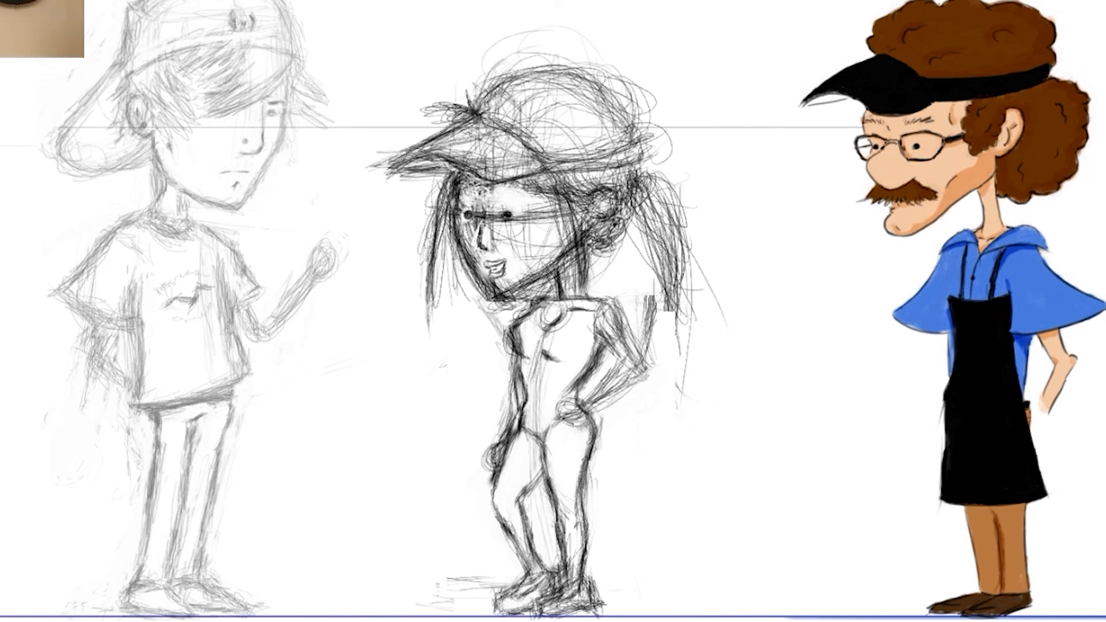
pyautogui.moveTo(523, 425); pyautogui.dragTo(543, 445)
pyautogui.hotkey('ctrl', 'z')
pyautogui.moveTo(582, 298); pyautogui.dragTo(627, 369)
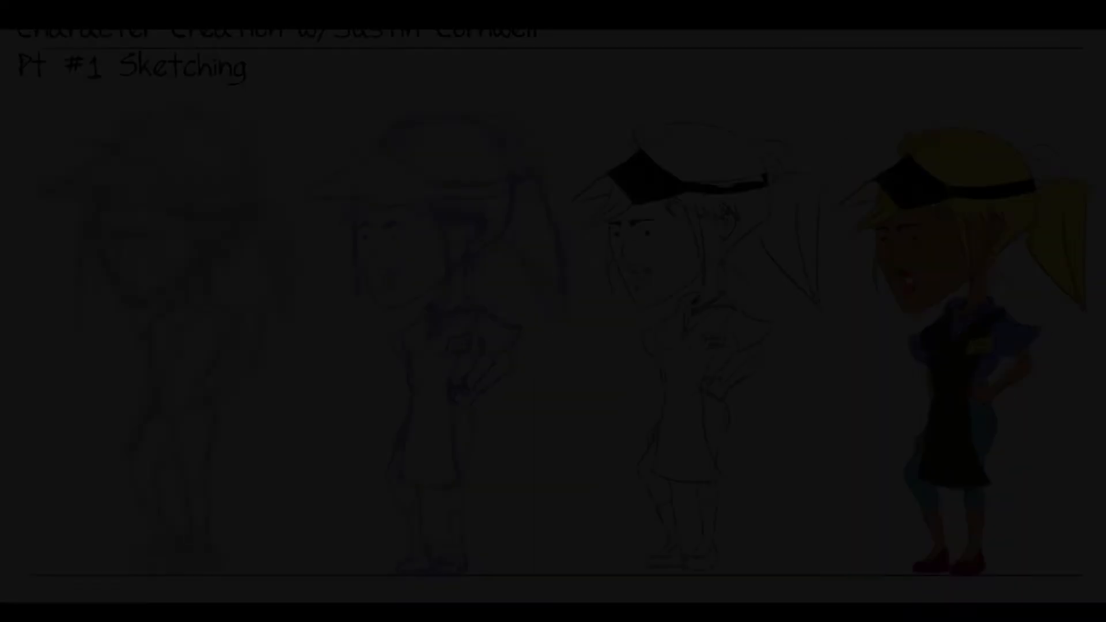